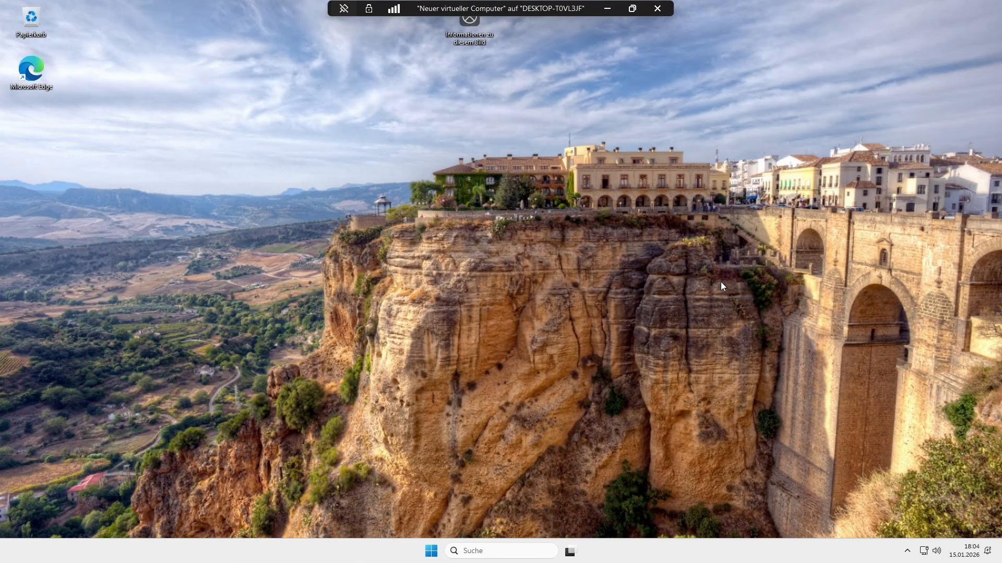
# Step: Search Google for git and open the official Git website
pyautogui.write('git')
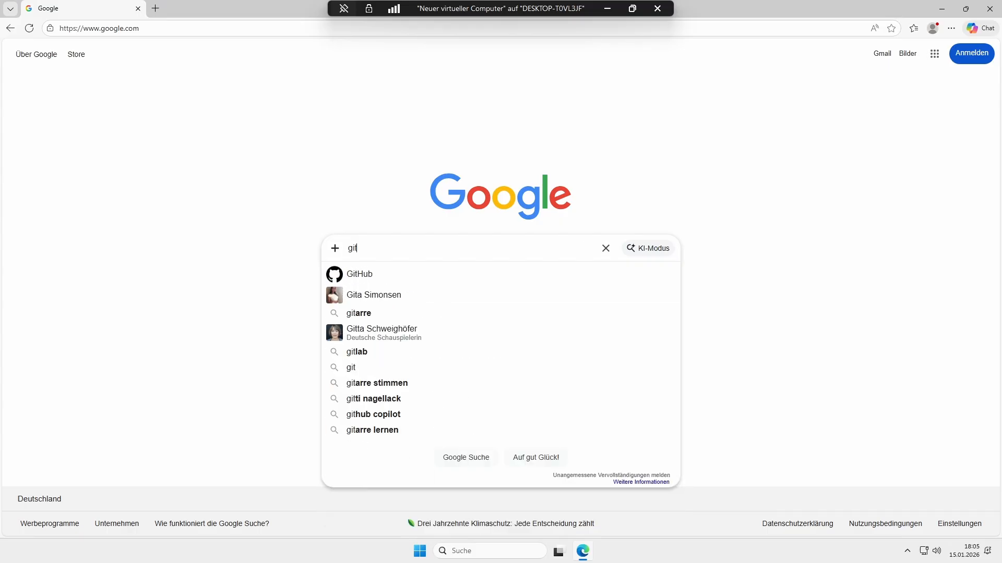
pyautogui.press('Return')
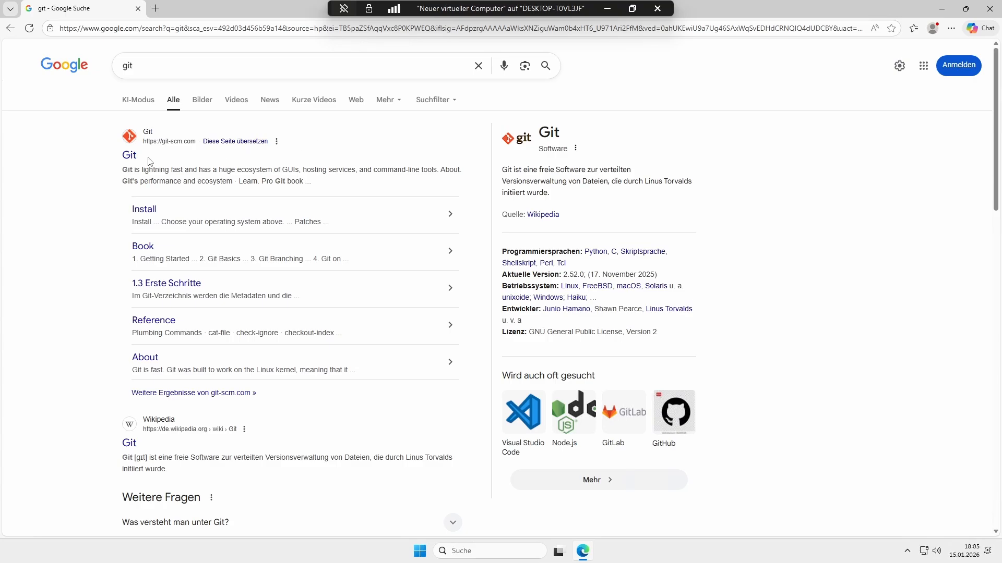
pyautogui.click(129, 157)
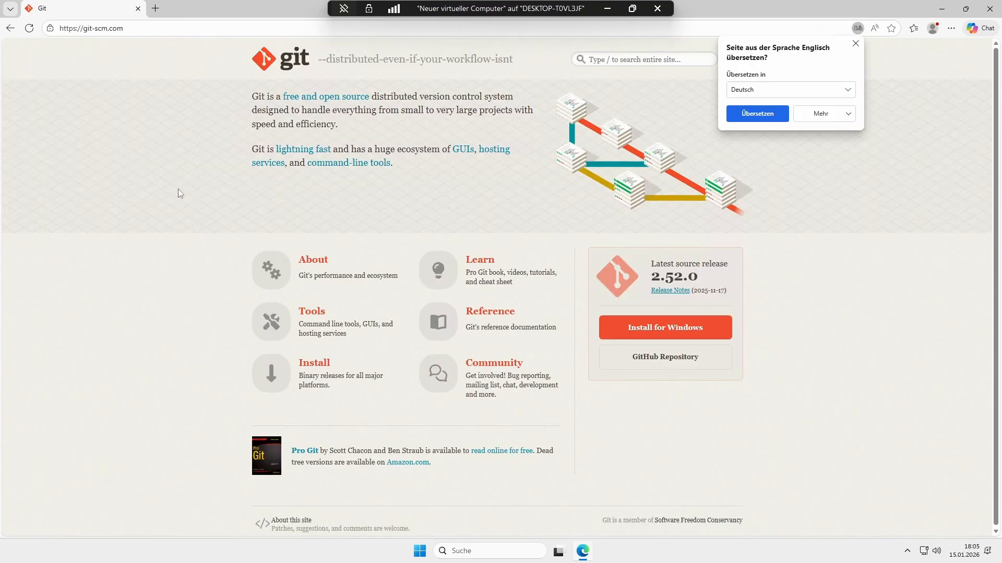
# Step: Download Git for Windows and allow the installer to make changes to the device
pyautogui.click(664, 327)
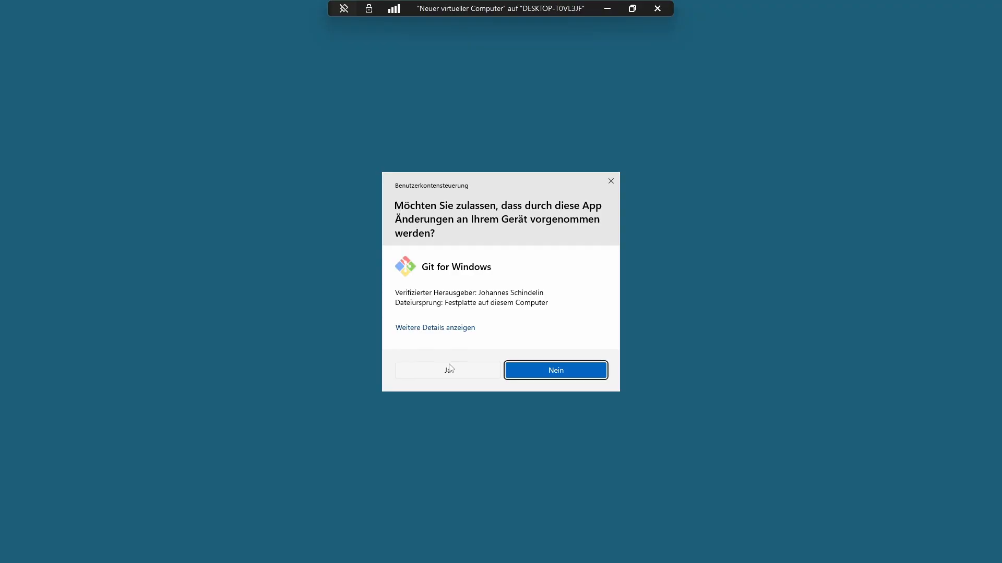
pyautogui.click(449, 371)
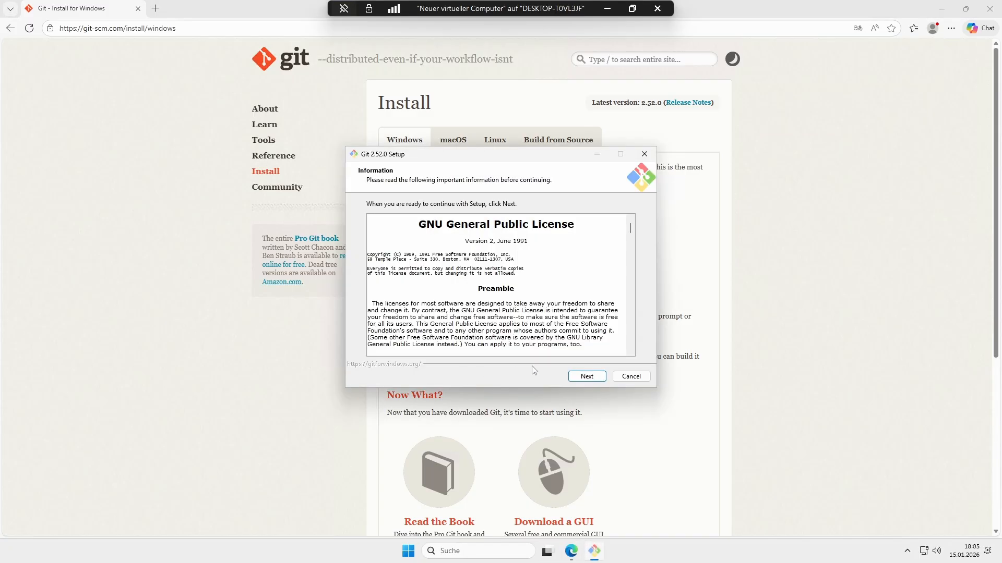
# Step: Accept the license and the default components, Start menu folder, editor, initial branch name and bundled OpenSSH in the Git setup
pyautogui.click(587, 376)
pyautogui.click(586, 377)
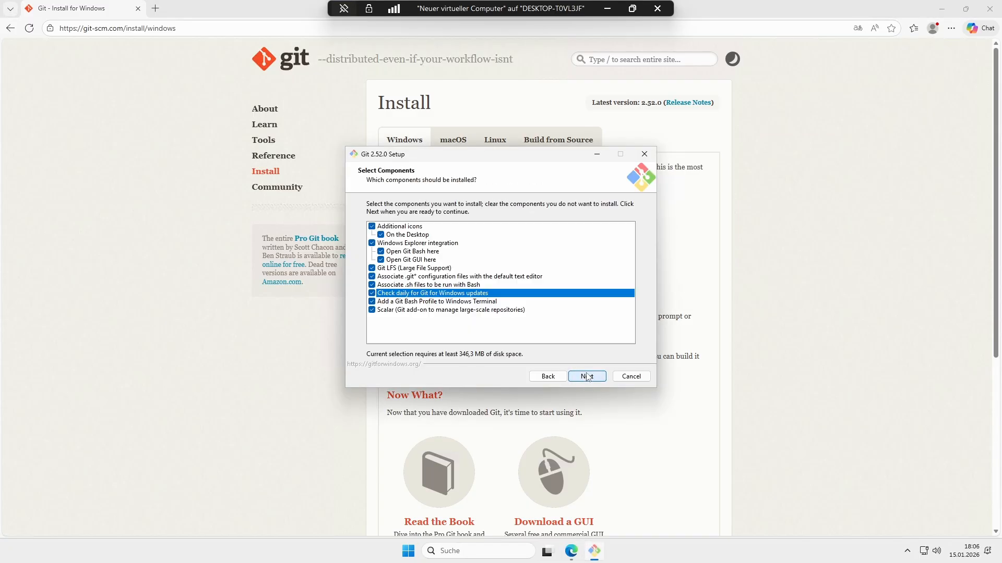
pyautogui.click(586, 376)
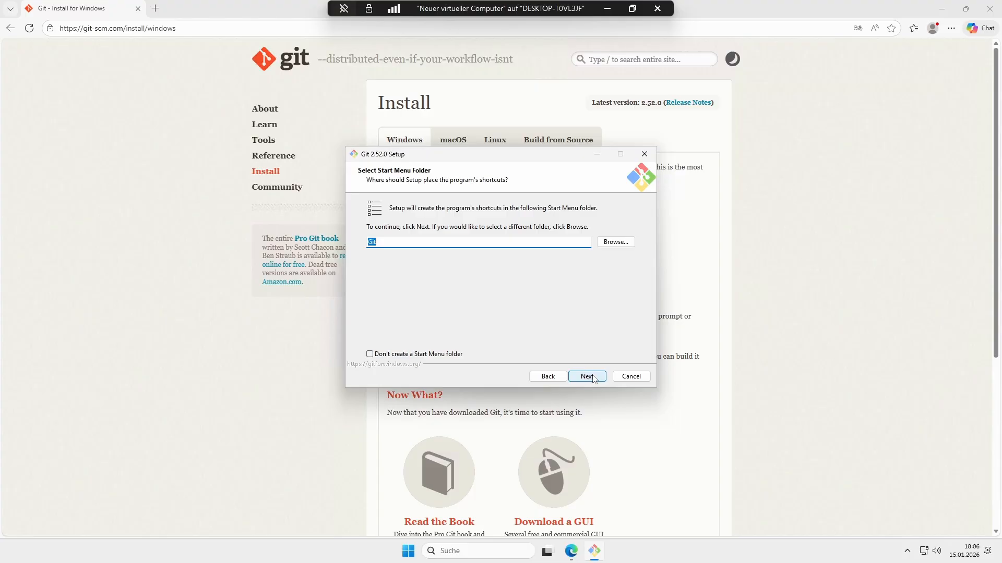
pyautogui.click(587, 378)
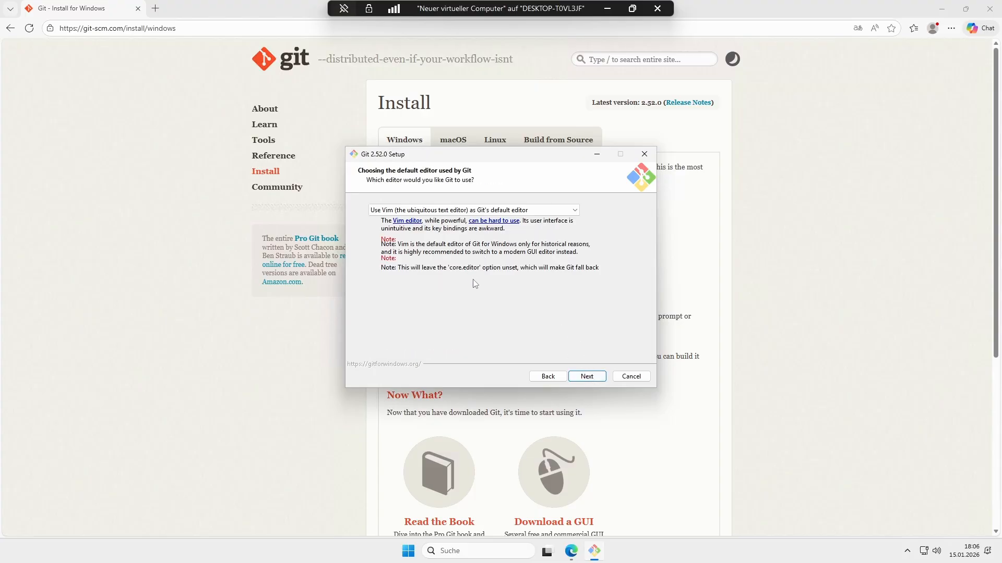
pyautogui.click(587, 376)
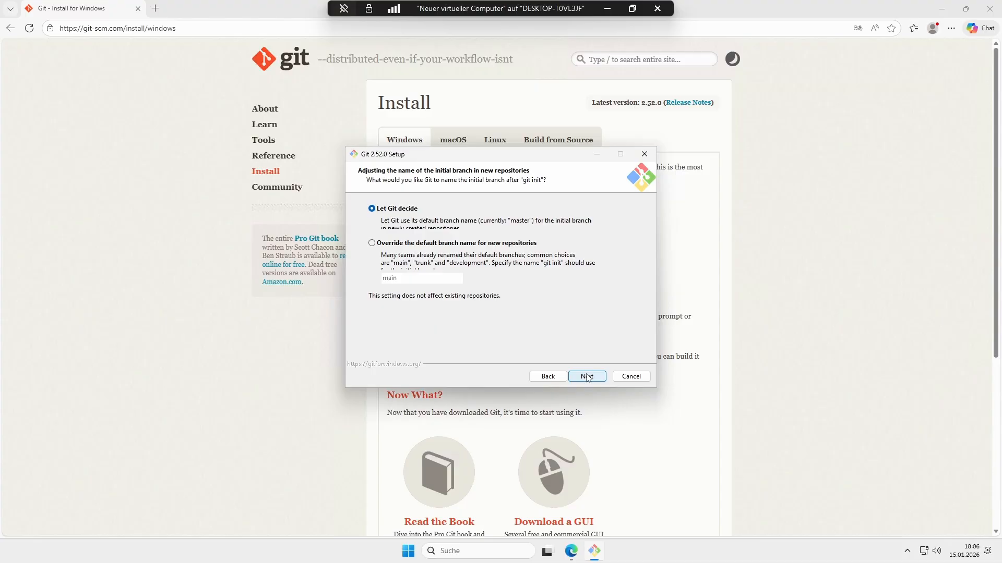
pyautogui.click(586, 378)
pyautogui.click(584, 378)
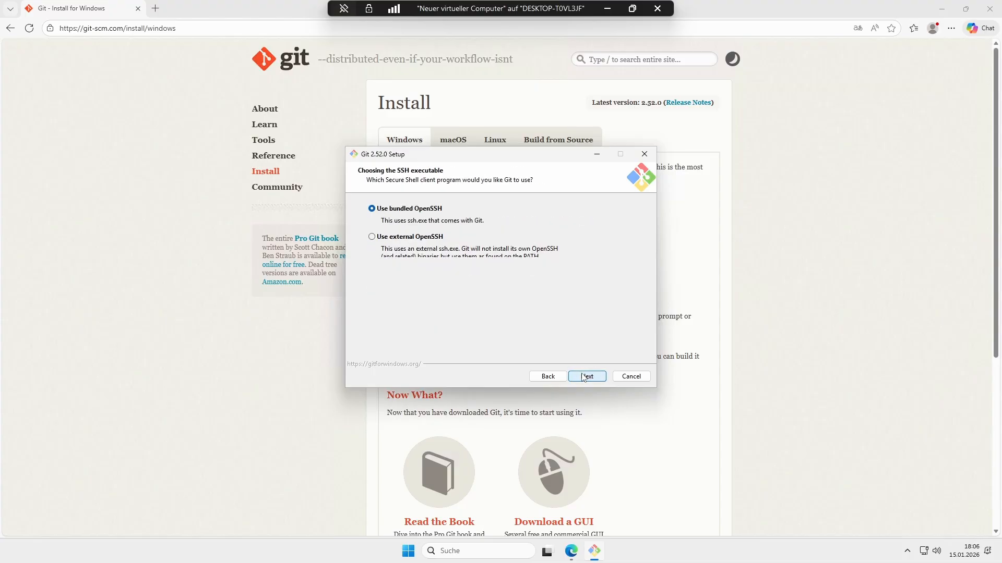
pyautogui.click(585, 377)
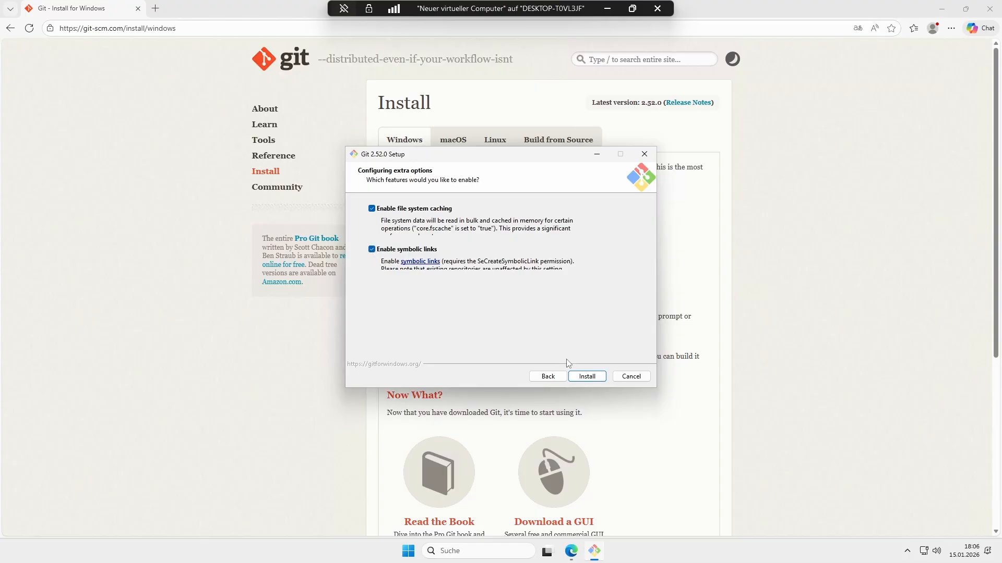
# Step: Install Git with file system caching and symbolic links enabled, and close the finished setup
pyautogui.click(587, 377)
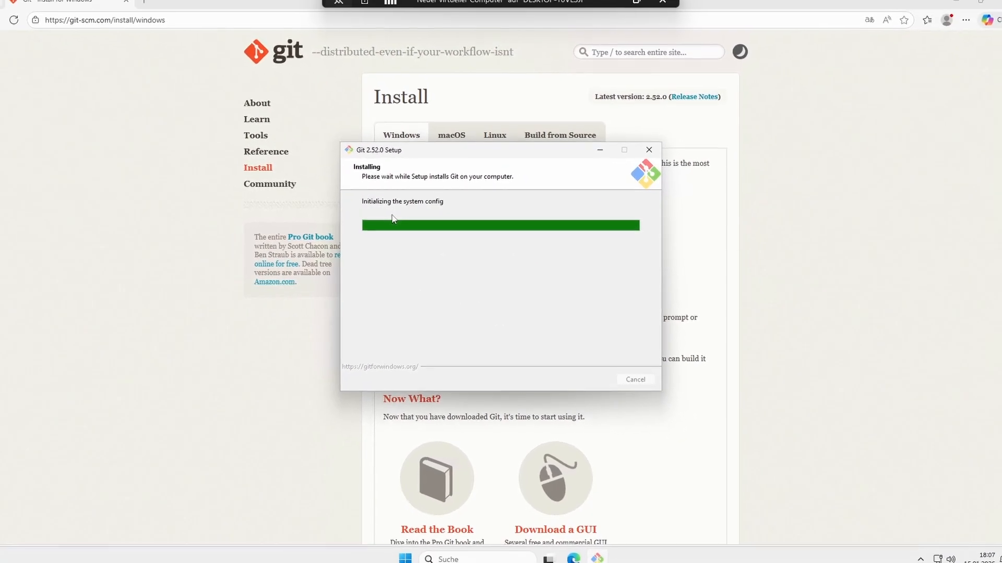
pyautogui.click(593, 385)
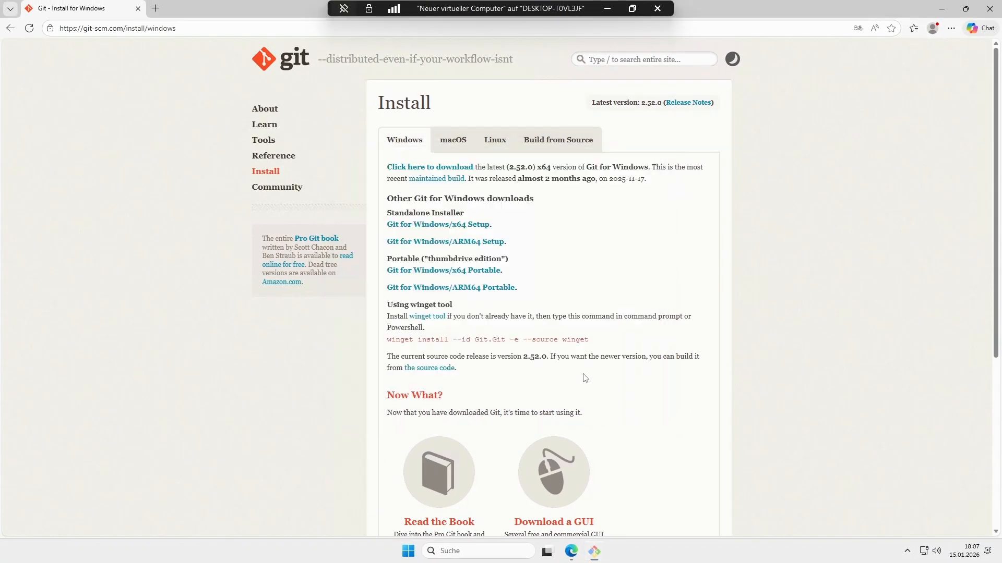
# Step: Open a new browser tab, go to google.com and search for Comfyui
pyautogui.click(158, 11)
pyautogui.write('google.com')
pyautogui.press('Return')
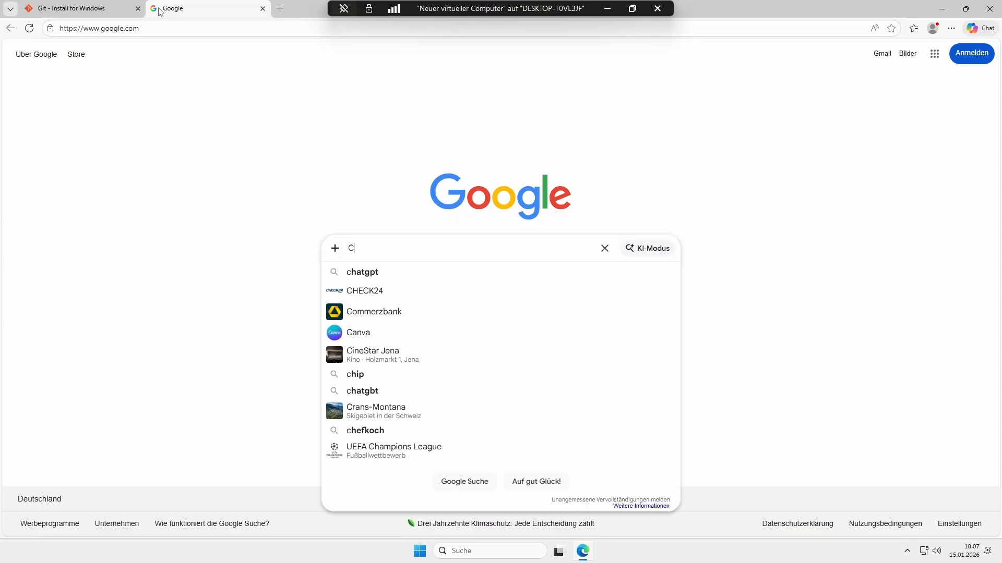
pyautogui.write('Comfyui')
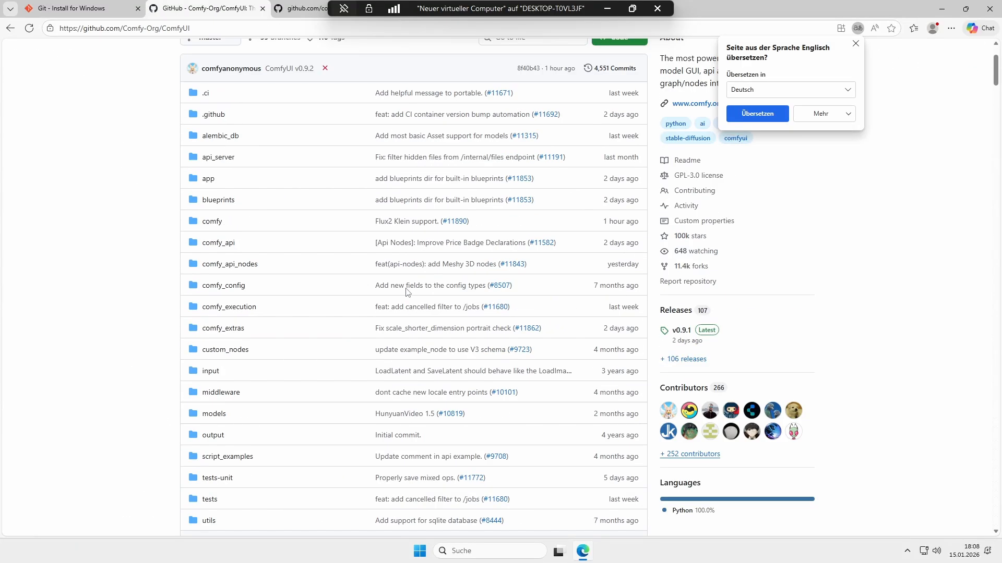
# Step: Browse the ComfyUI GitHub repository page, including its file list and README
pyautogui.scroll(1, 410, 291)
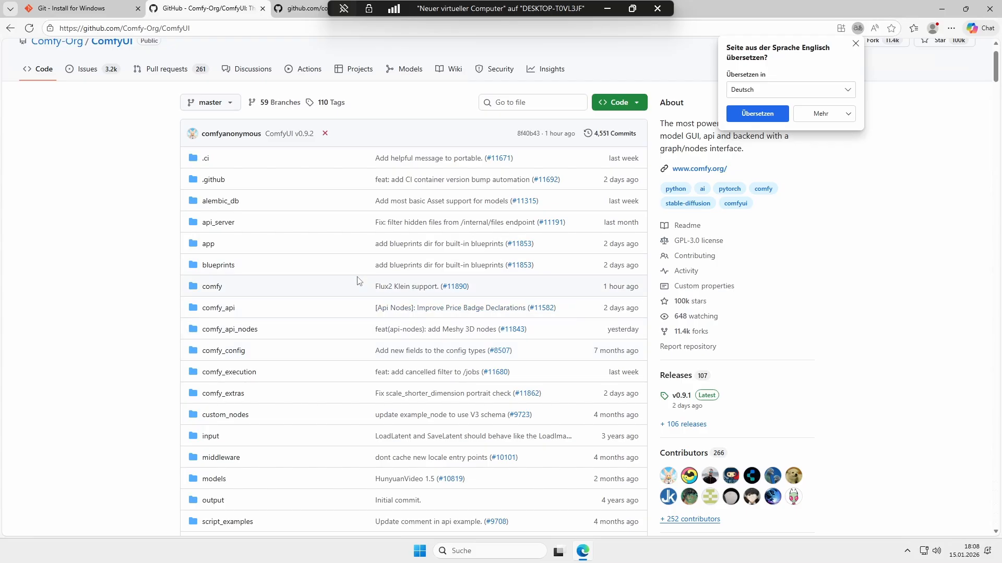
pyautogui.scroll(1, 358, 282)
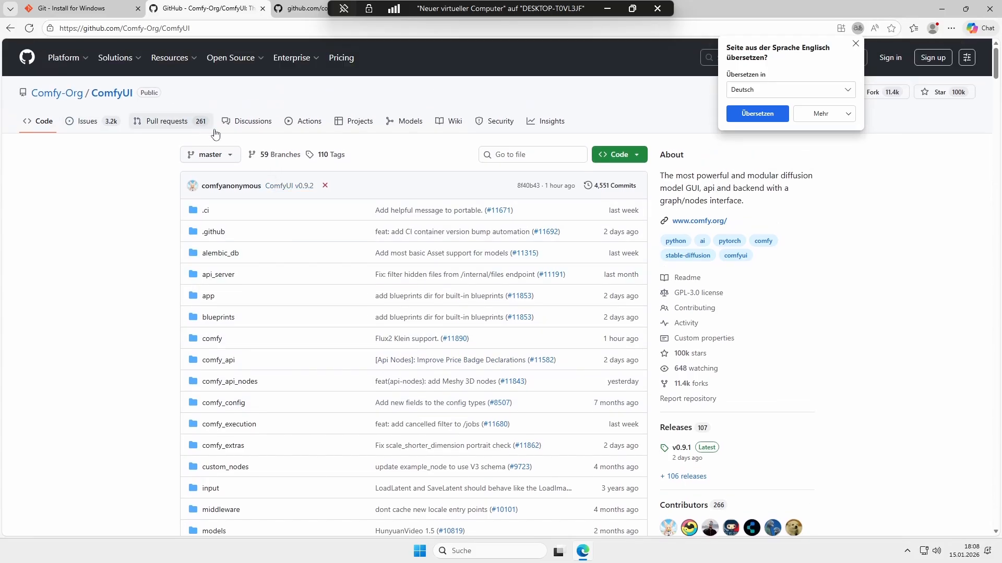
pyautogui.scroll(-10, 447, 360)
pyautogui.scroll(-5, 447, 360)
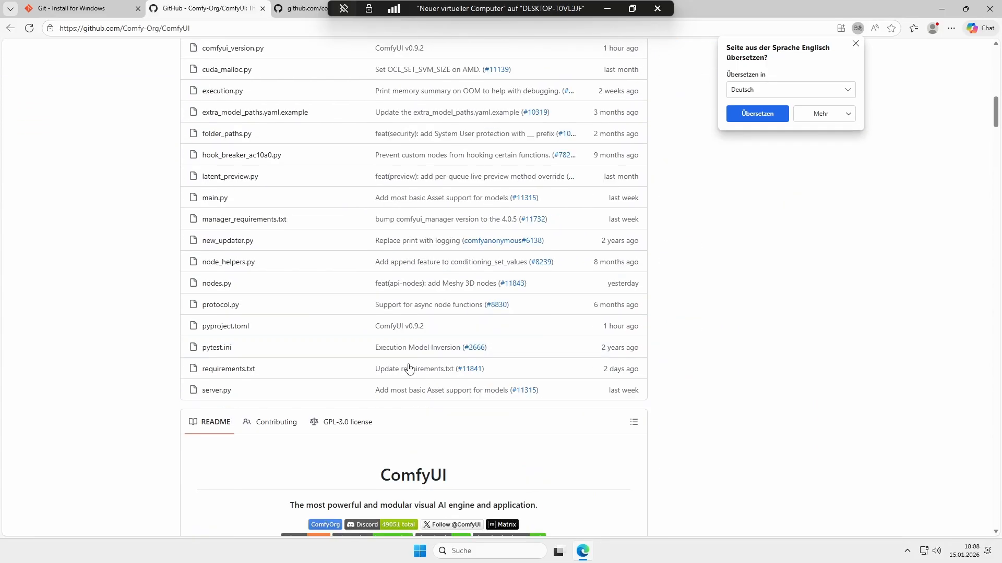
pyautogui.scroll(-4, 319, 420)
pyautogui.scroll(-3, 433, 391)
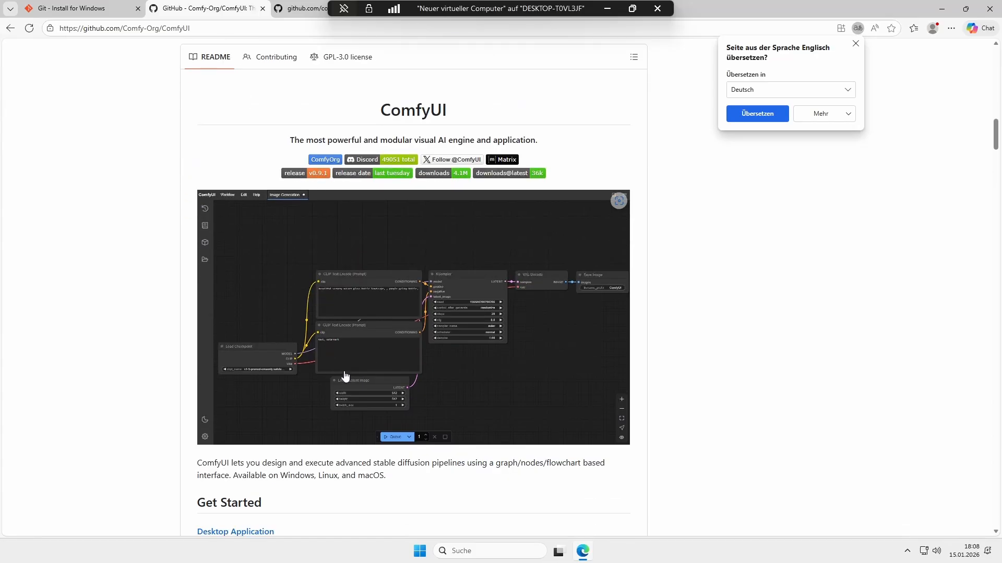
pyautogui.scroll(19, 367, 366)
pyautogui.scroll(4, 474, 338)
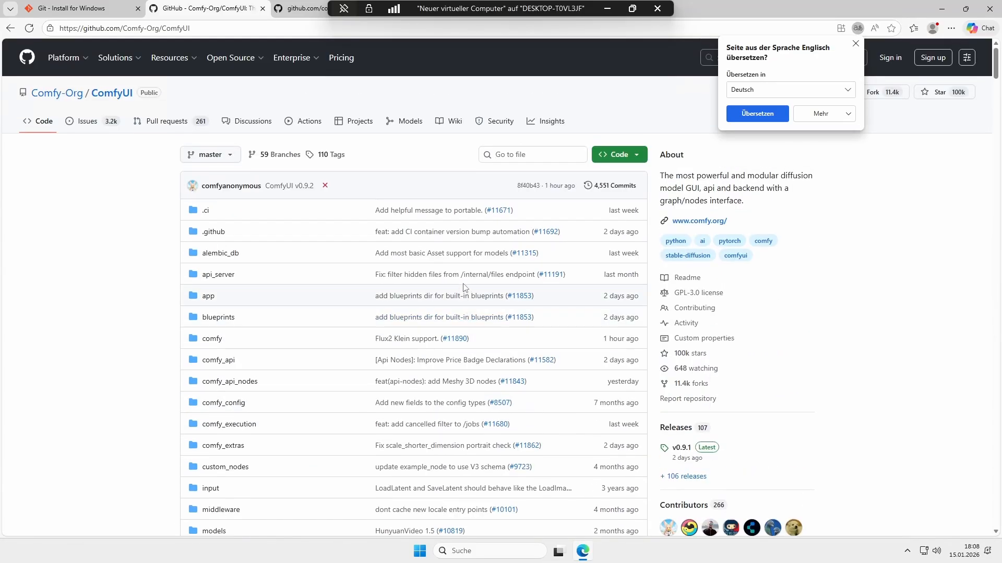
# Step: Copy the repository's HTTPS clone URL from the Code menu
pyautogui.click(634, 159)
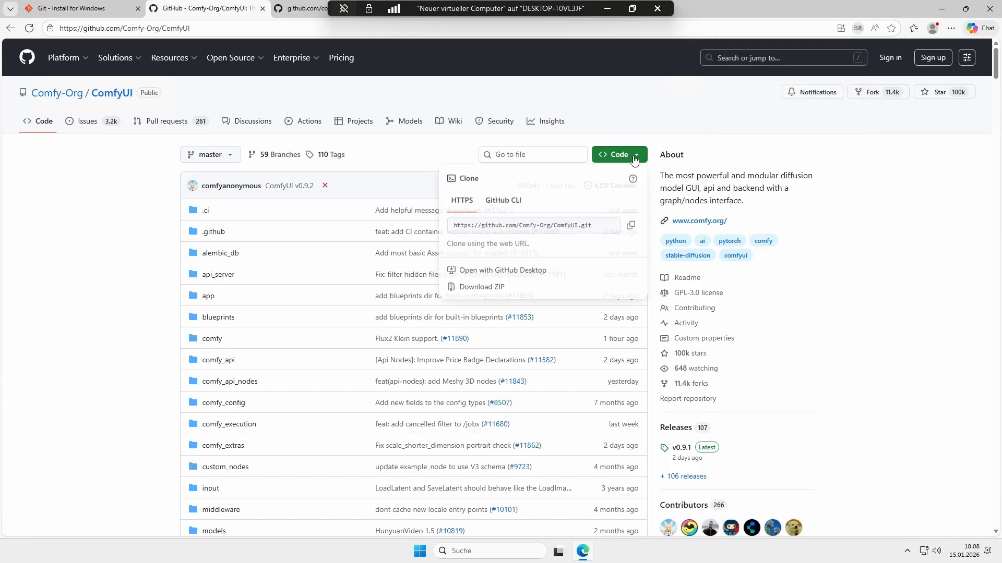
pyautogui.click(630, 229)
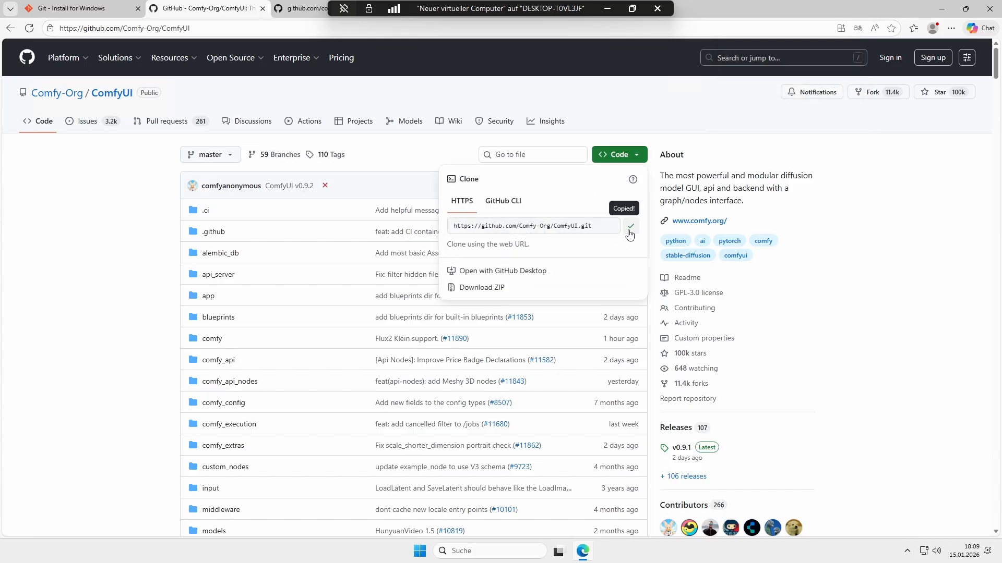
# Step: Open File Explorer from the Start menu and go to the Documents folder
pyautogui.click(429, 552)
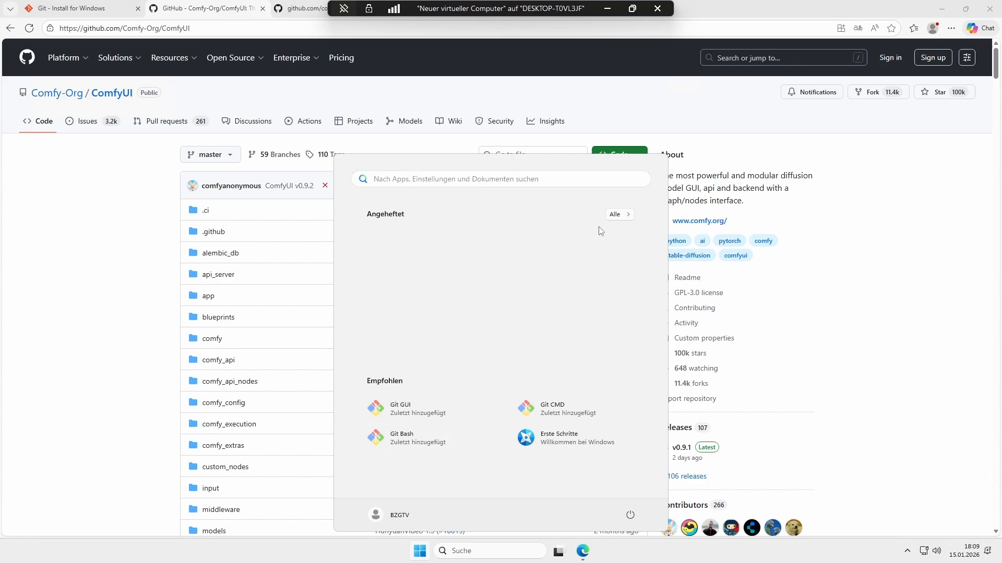
pyautogui.click(612, 216)
pyautogui.click(509, 361)
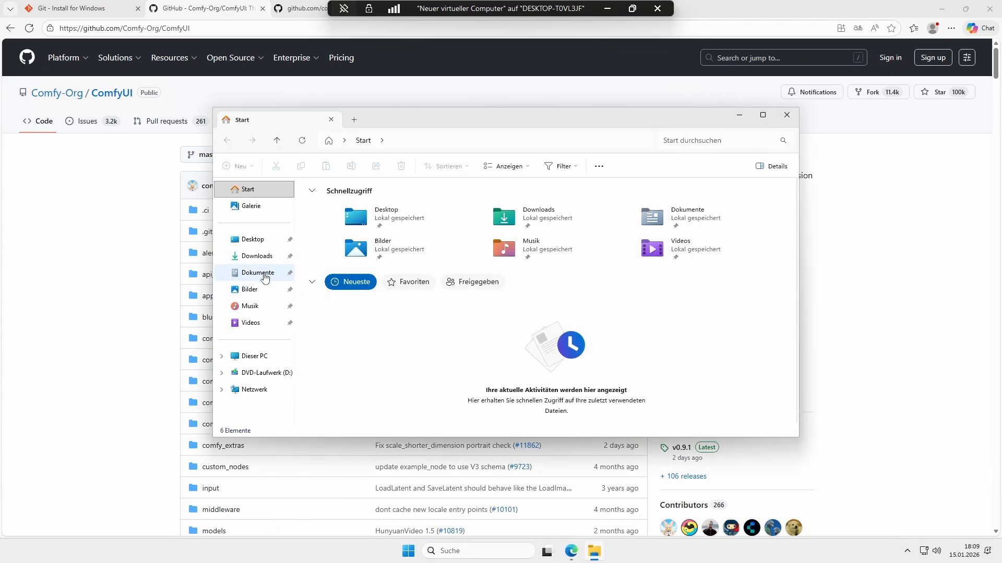
pyautogui.click(265, 277)
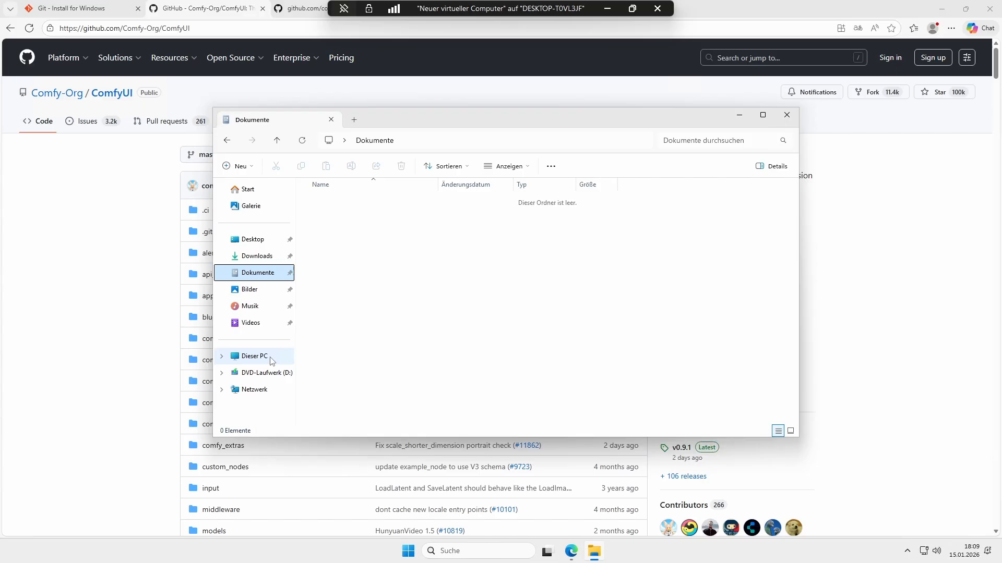
# Step: Create a new folder named AI in Documents and open it
pyautogui.hotkey('ctrl', 'shift', 'n')
pyautogui.write('AI')
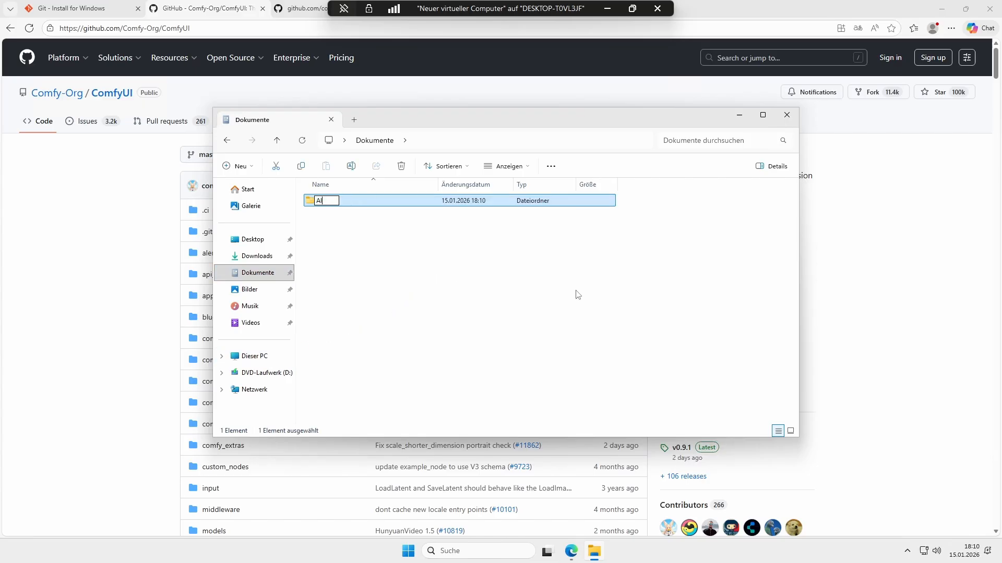
pyautogui.press('Return')
pyautogui.press('Return')
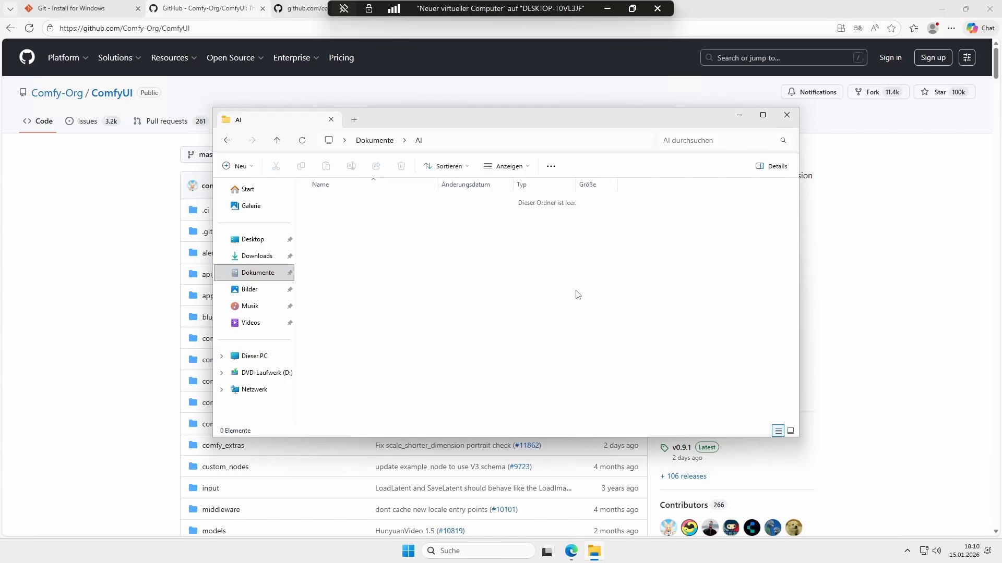
# Step: Open a command prompt in the AI folder by entering cmd in the address bar
pyautogui.click(459, 144)
pyautogui.write('cmd')
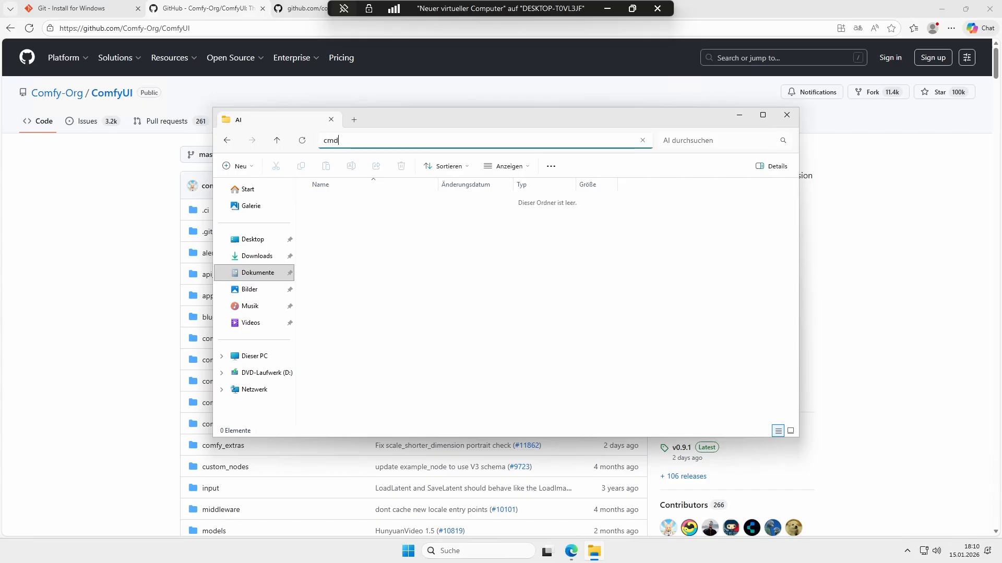
pyautogui.press('Return')
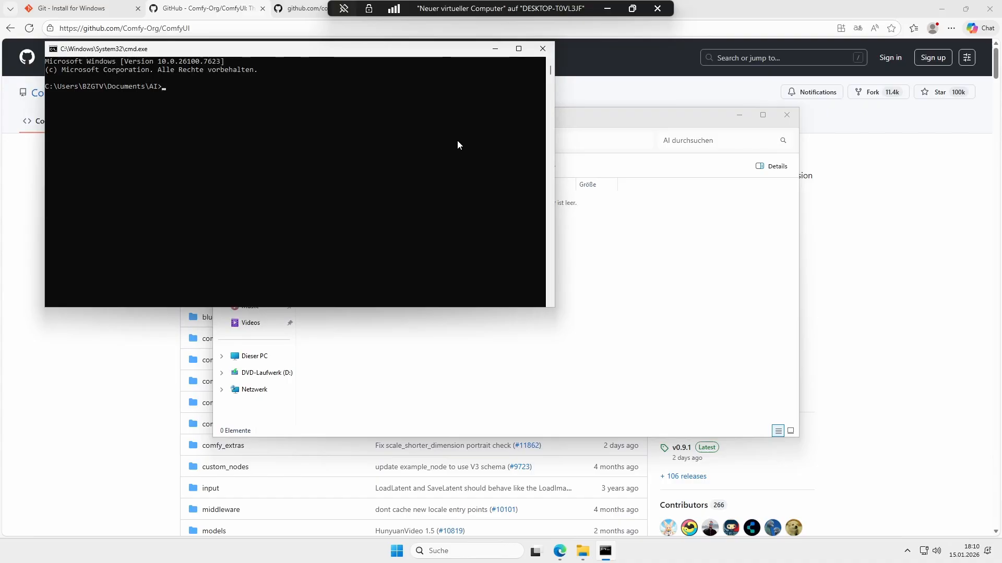
pyautogui.write('git clone')
pyautogui.hotkey('ctrl', 'v')
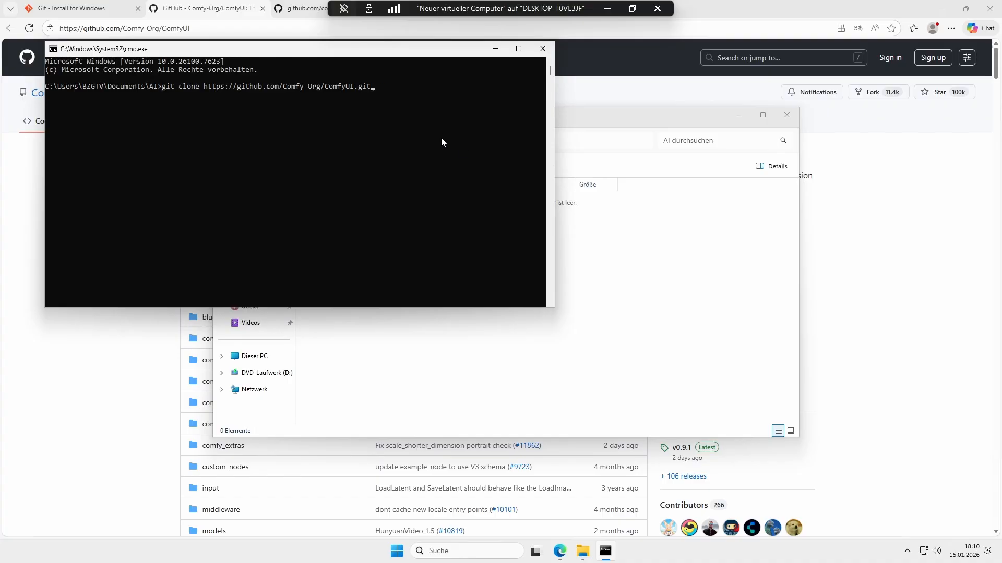
pyautogui.press('Return')
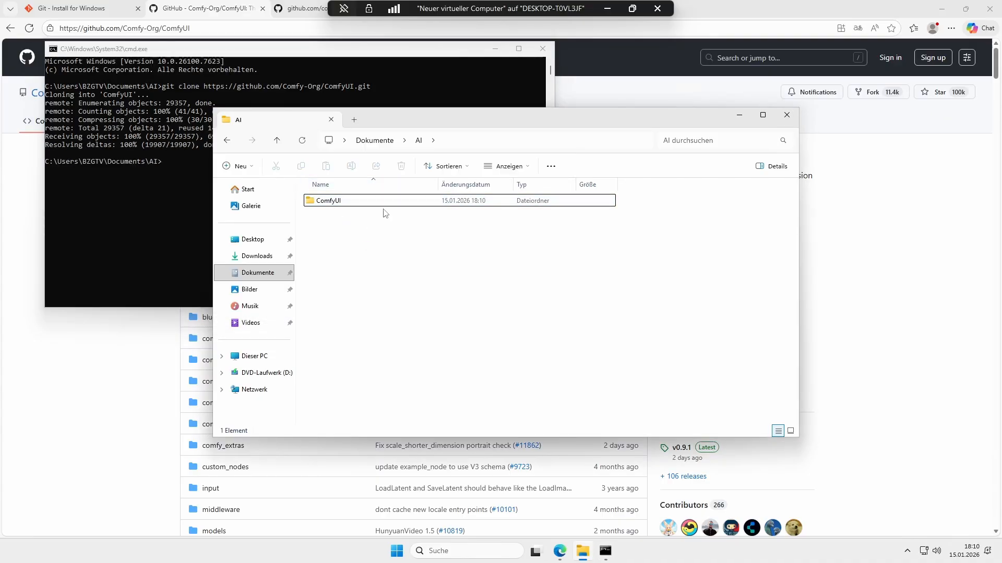
# Step: Open the cloned ComfyUI folder and look through its files and subfolders
pyautogui.click(340, 203)
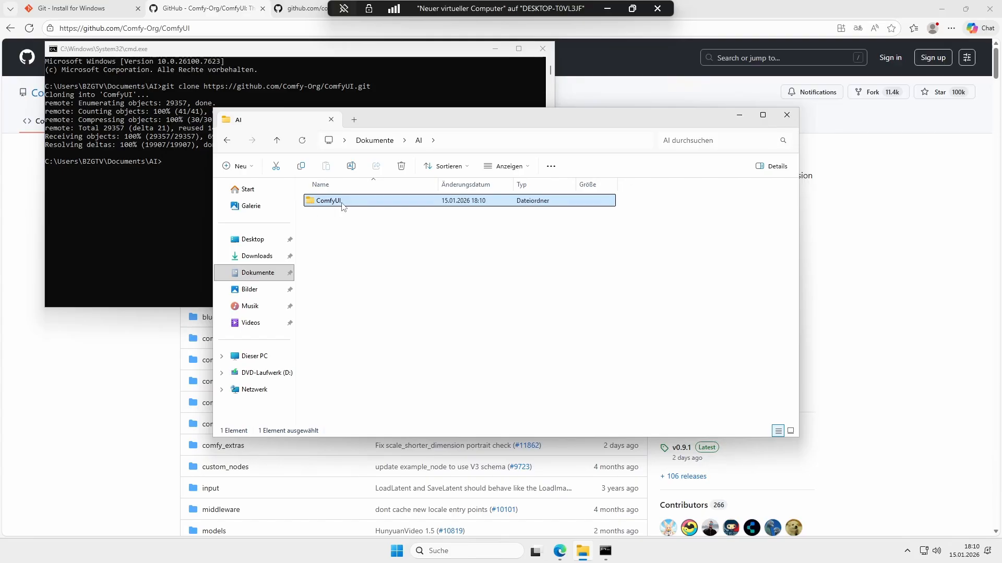
pyautogui.doubleClick(342, 205)
pyautogui.scroll(-6, 349, 305)
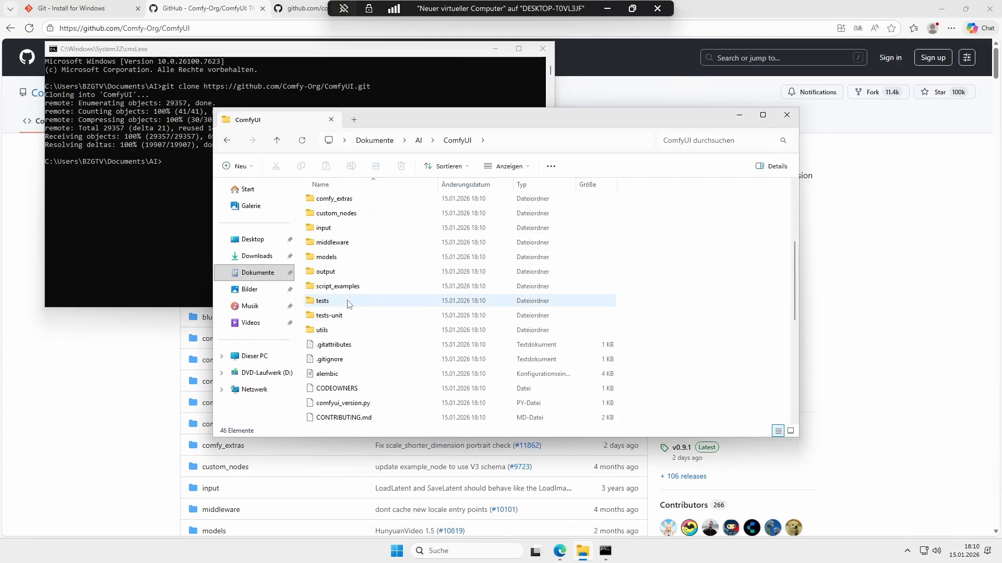
pyautogui.scroll(-4, 348, 304)
pyautogui.scroll(9, 365, 371)
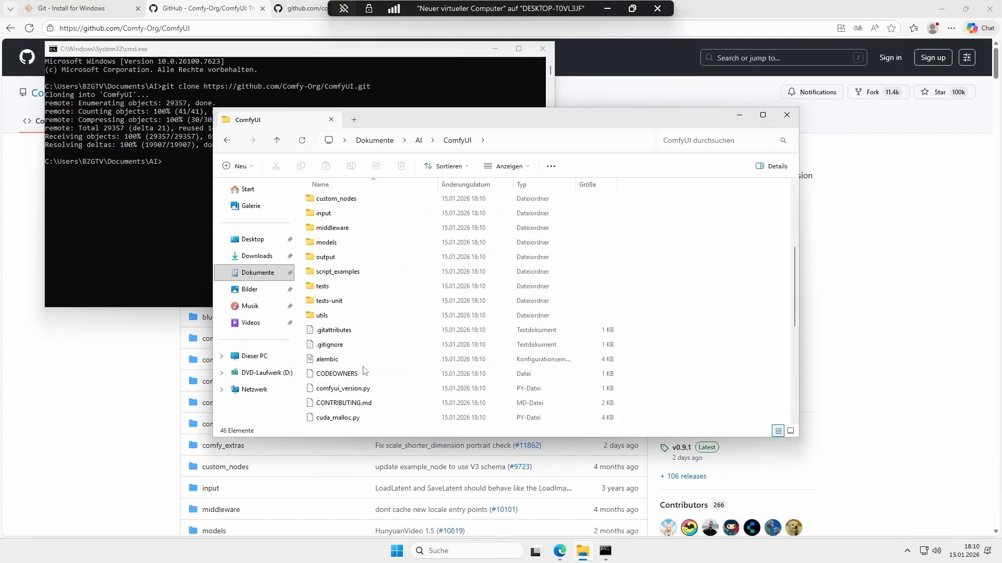
pyautogui.scroll(1, 364, 372)
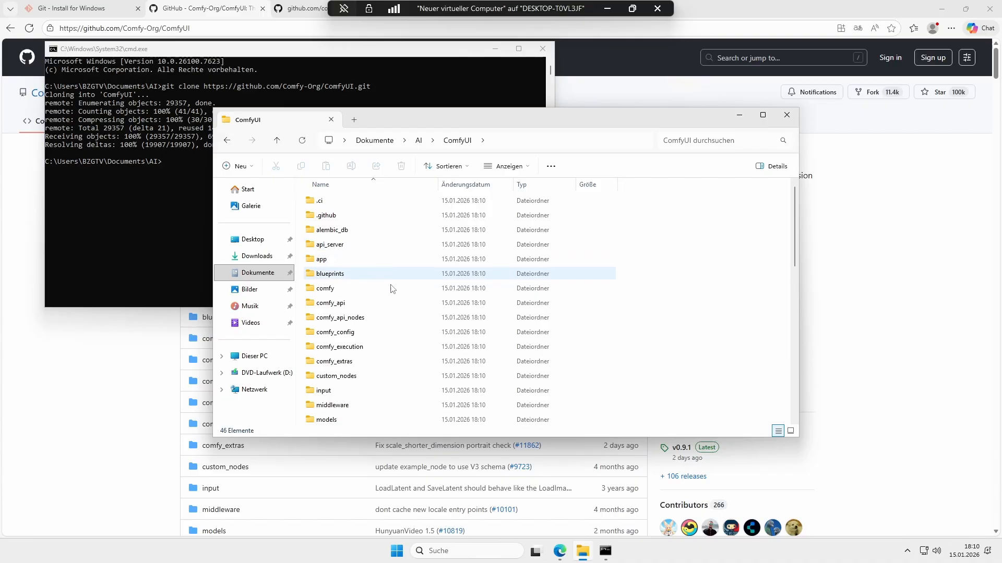
# Step: Browse the custom_nodes and models subfolders inside the cloned ComfyUI folder
pyautogui.doubleClick(376, 378)
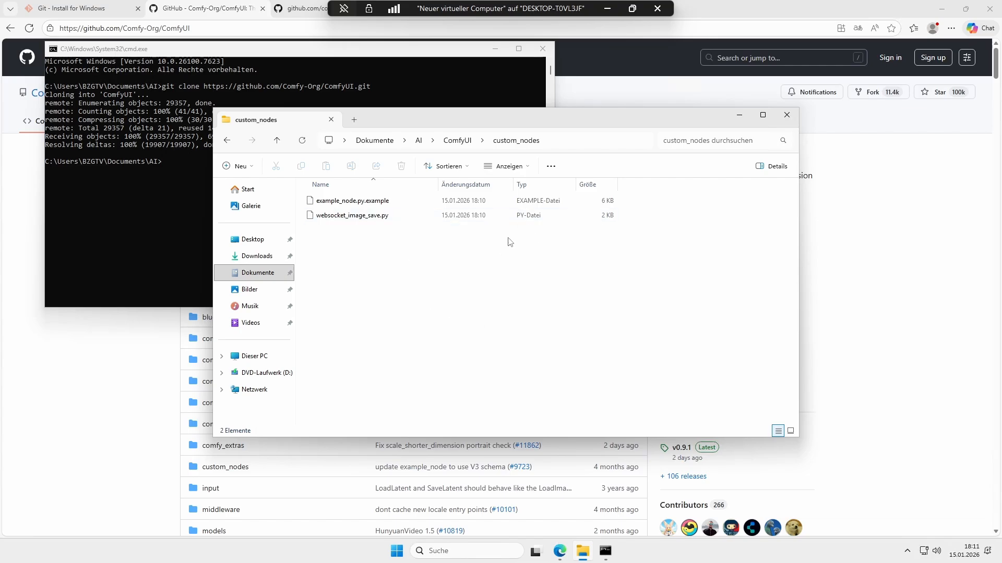
pyautogui.click(456, 141)
pyautogui.click(332, 390)
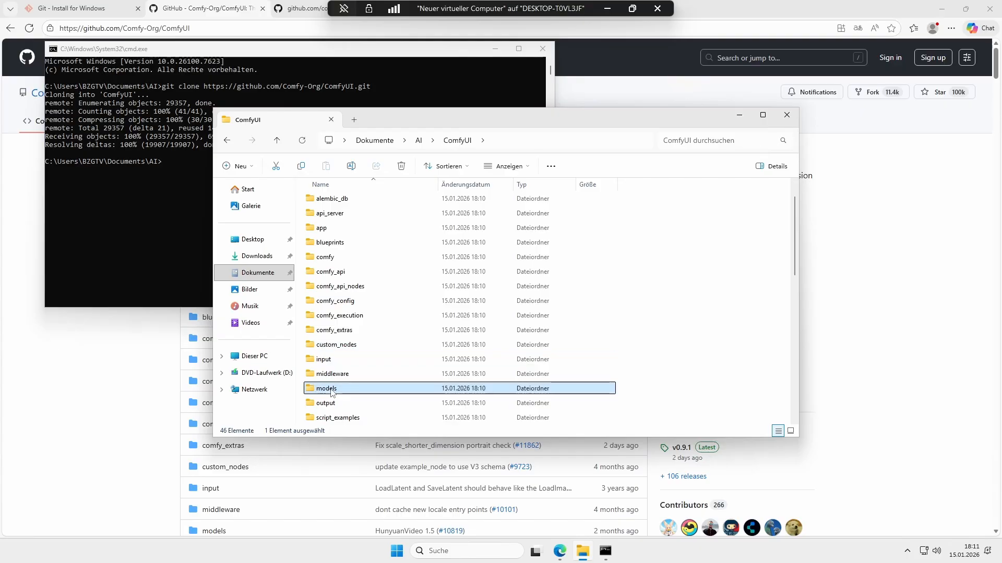
pyautogui.doubleClick(332, 392)
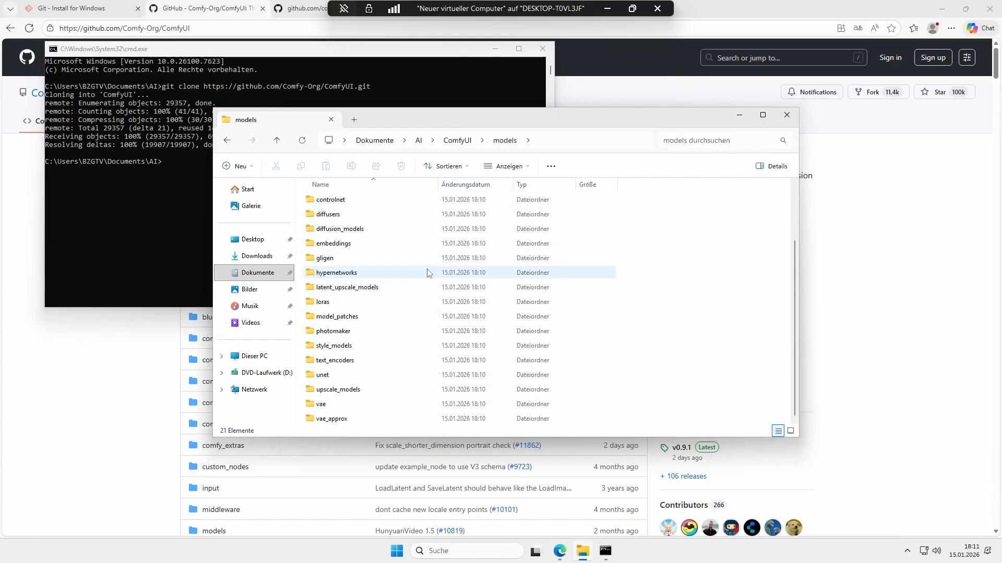
pyautogui.scroll(2, 419, 354)
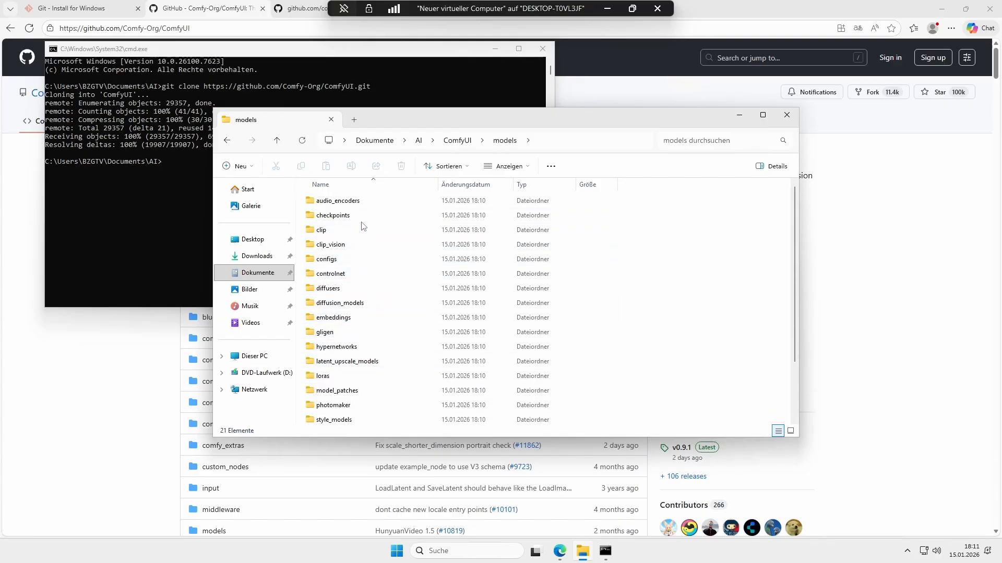
pyautogui.scroll(-2, 364, 226)
pyautogui.scroll(2, 364, 226)
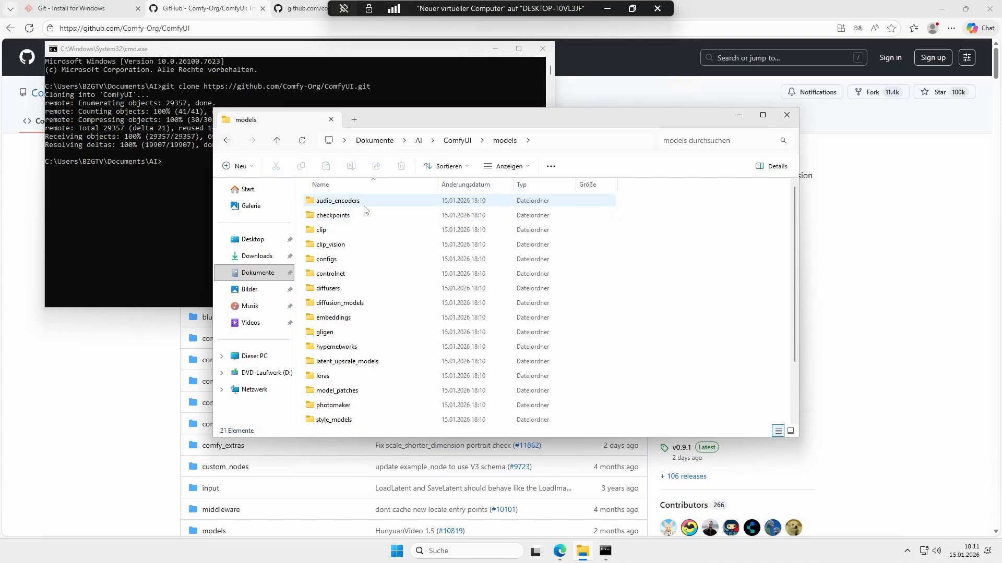
pyautogui.scroll(-2, 393, 282)
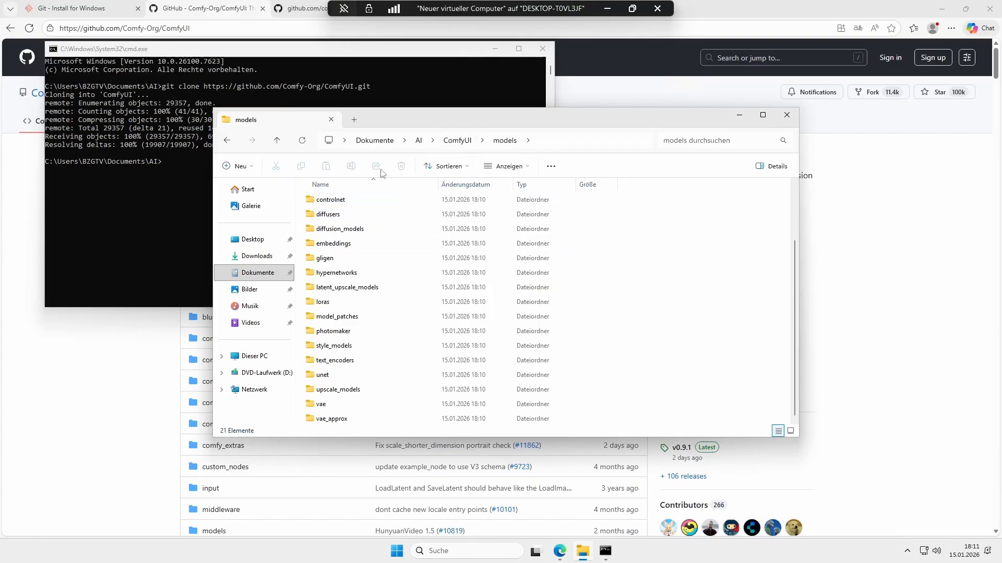
pyautogui.click(458, 141)
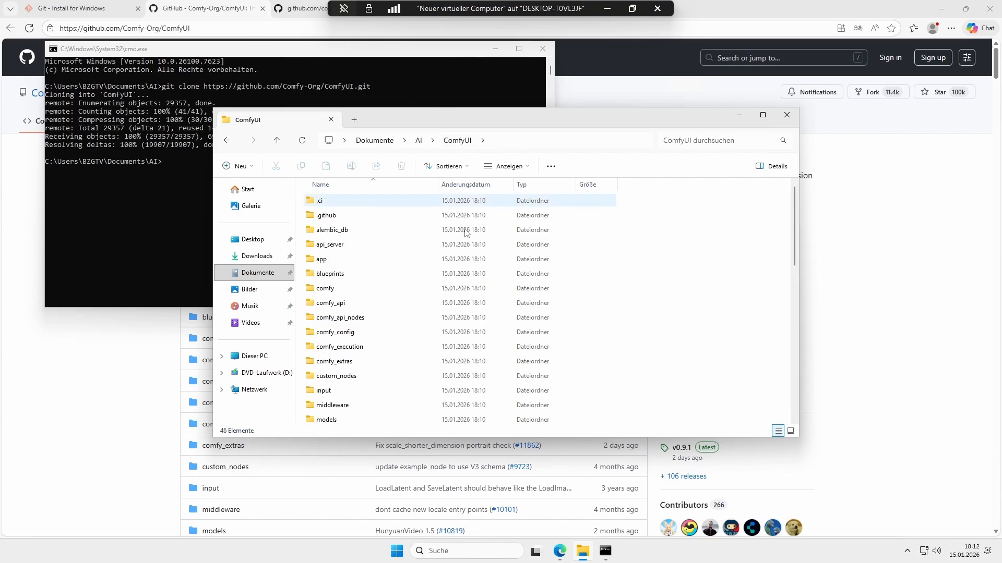
pyautogui.scroll(-2, 454, 269)
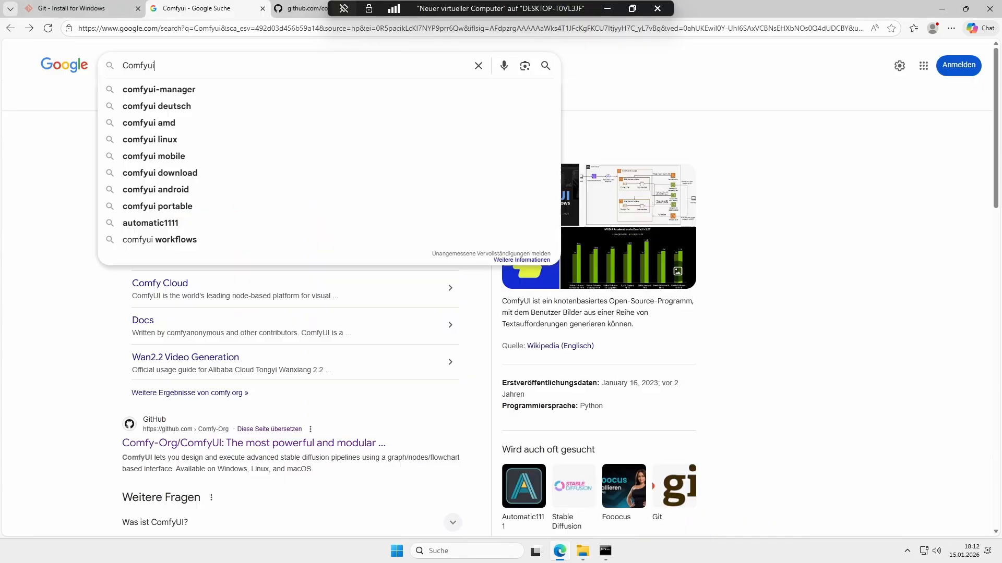
# Step: Search Google for comfyui-manager and open the Comfy-Org/ComfyUI-Manager GitHub repository page
pyautogui.press('Down')
pyautogui.press('Return')
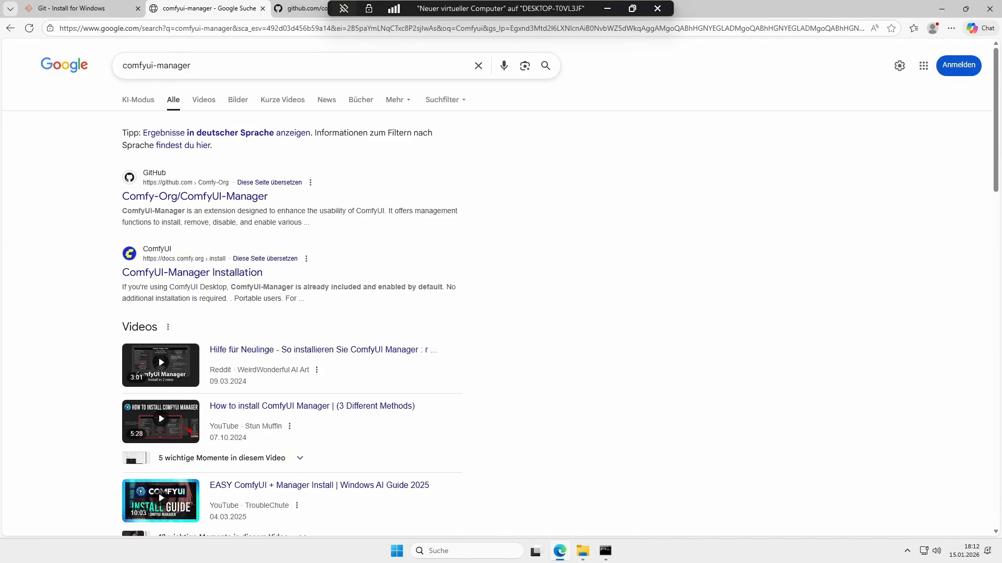
pyautogui.click(198, 200)
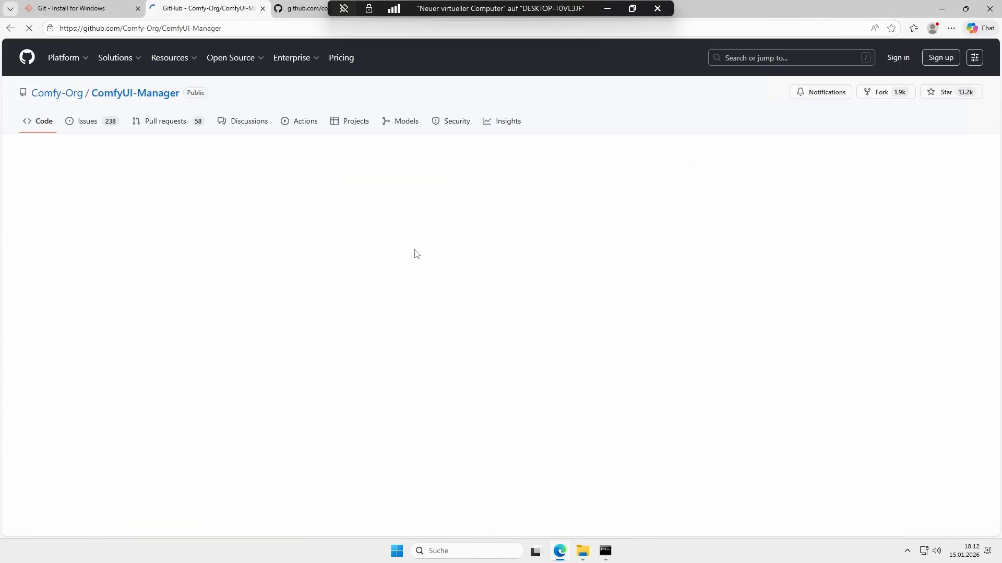
pyautogui.scroll(-20, 450, 264)
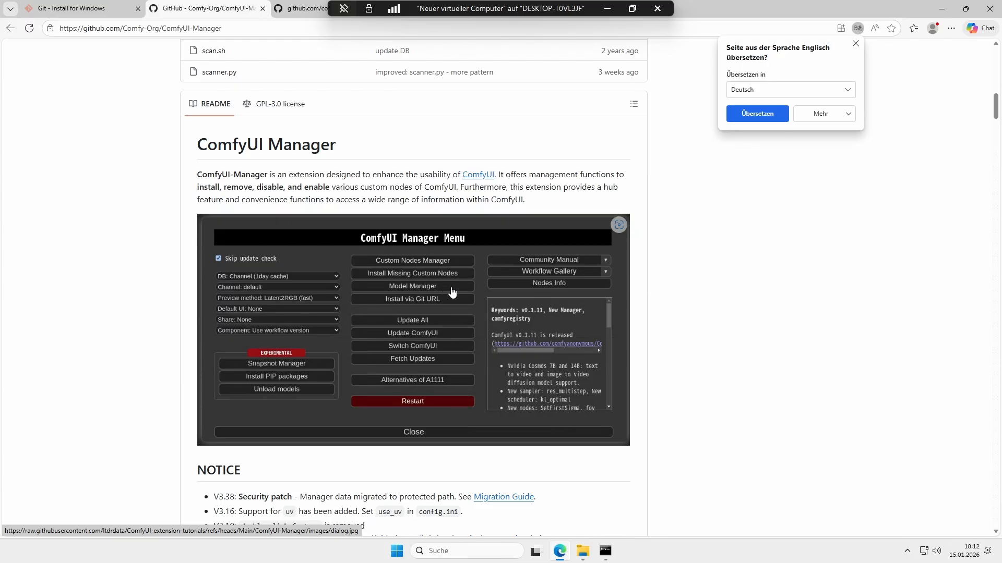
pyautogui.write('cd ComfyUI')
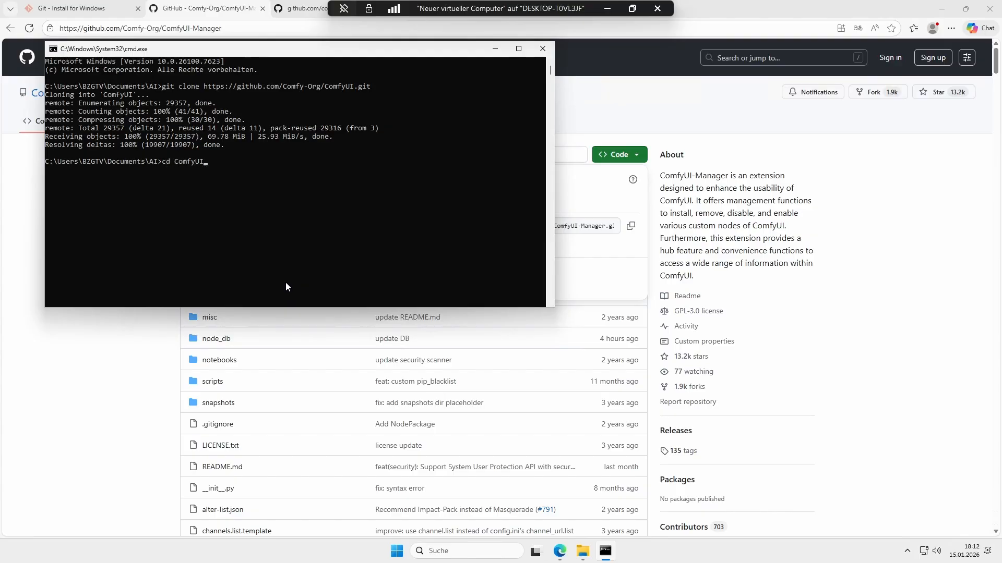
pyautogui.write('\\.git')
pyautogui.press('Tab')
pyautogui.press('BackSpace')
pyautogui.press('BackSpace')
pyautogui.press('BackSpace')
pyautogui.press('BackSpace')
pyautogui.press('BackSpace')
pyautogui.press('BackSpace')
pyautogui.press('BackSpace')
pyautogui.write('cust')
pyautogui.press('Tab')
pyautogui.write('^')
pyautogui.press('Return')
pyautogui.press('Return')
pyautogui.press('Return')
pyautogui.write('cd ComfyUI\\custom_nodes')
pyautogui.press('Return')
pyautogui.write('git clone')
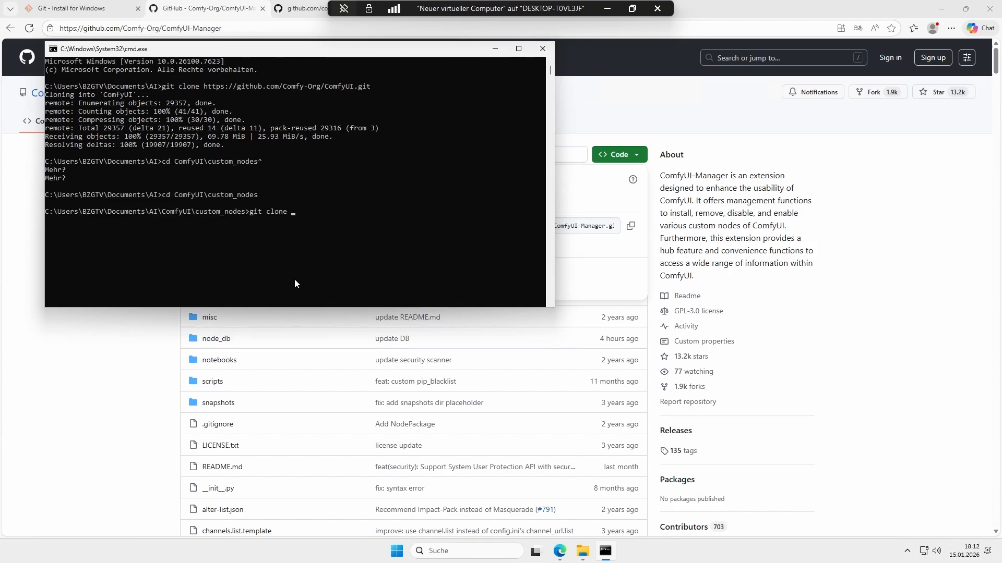
pyautogui.write('https://github.com/Comfy-Org/ComfyUI-Manager.git')
pyautogui.press('Return')
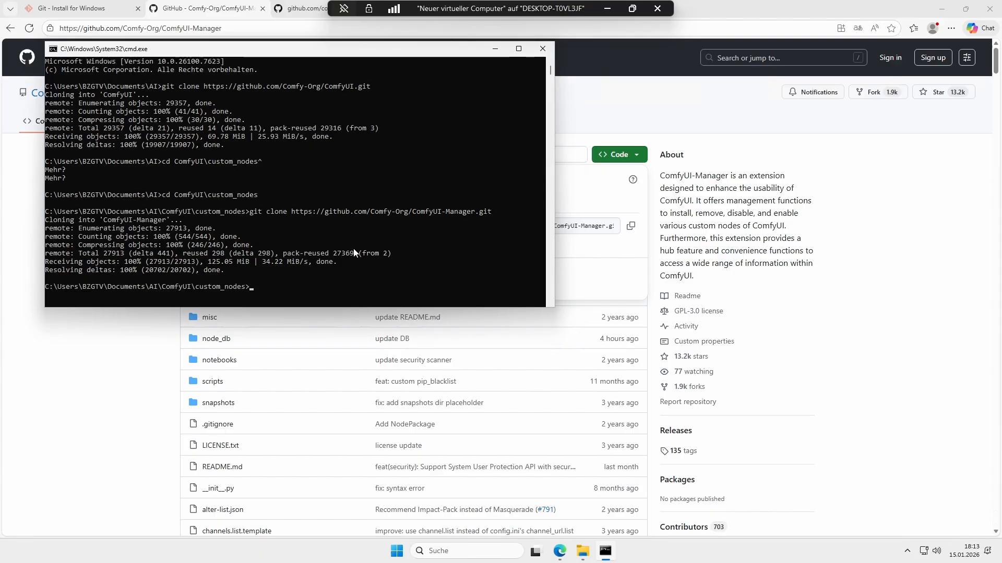
pyautogui.click(500, 52)
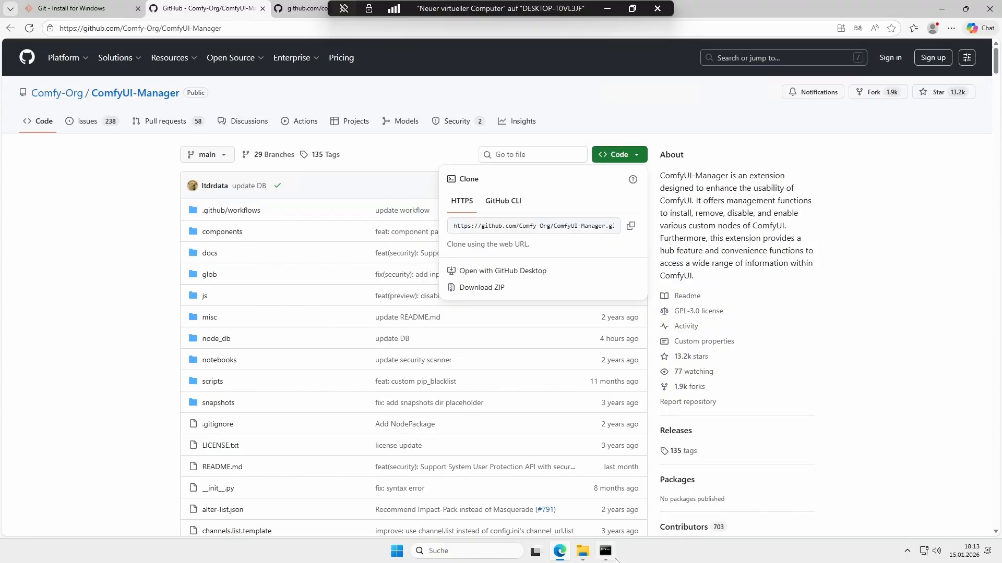
# Step: Open Task Manager on the host machine to view the GPU performance
pyautogui.click(631, 8)
pyautogui.rightClick(433, 558)
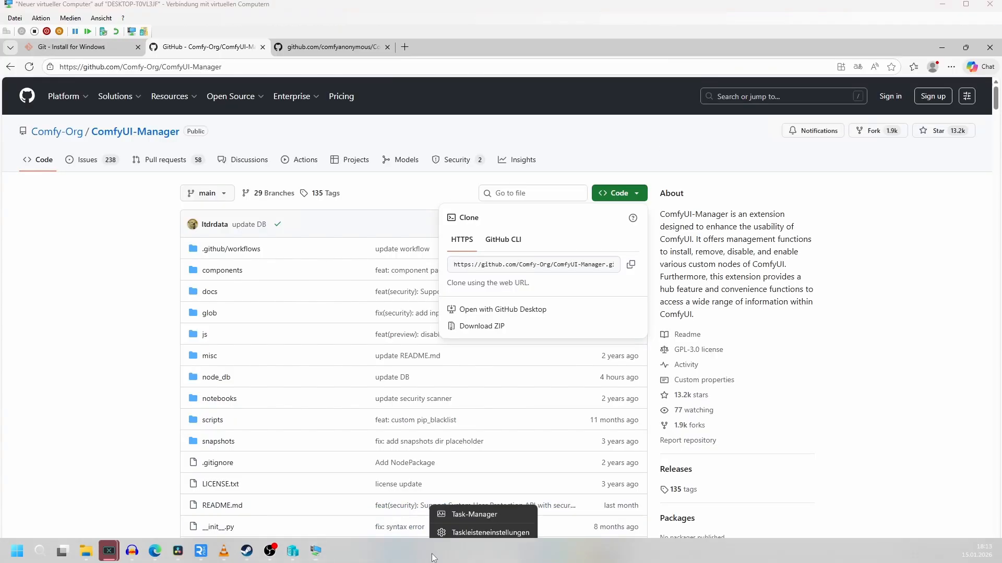
pyautogui.click(453, 516)
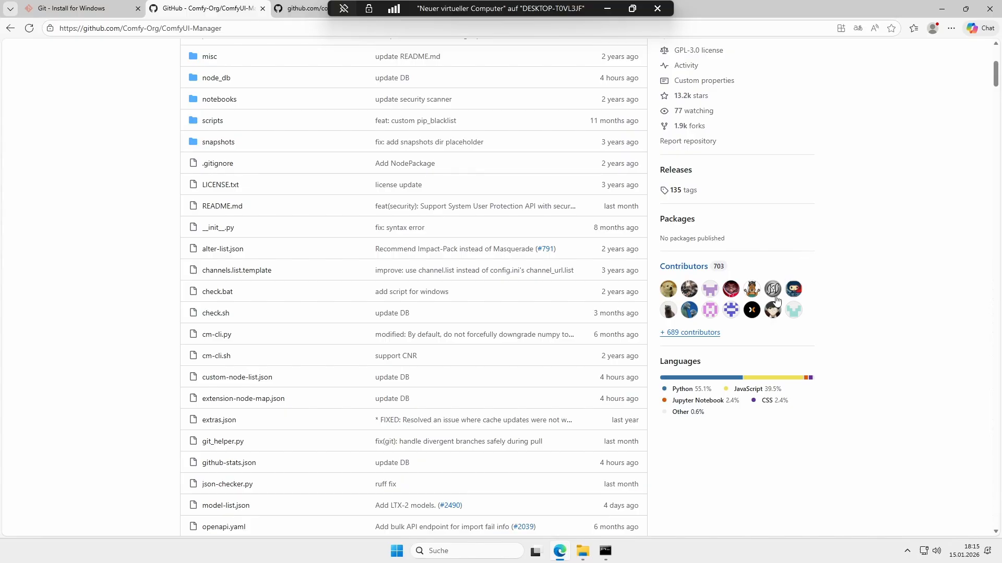
# Step: Scroll through the ComfyUI-Manager README to read its installation instructions
pyautogui.scroll(-10, 652, 329)
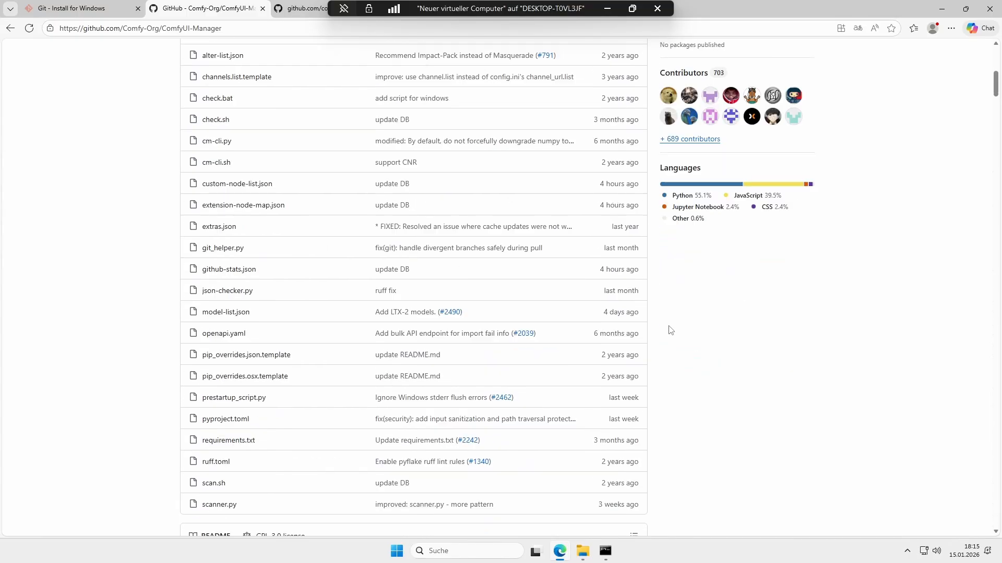
pyautogui.scroll(-5, 634, 329)
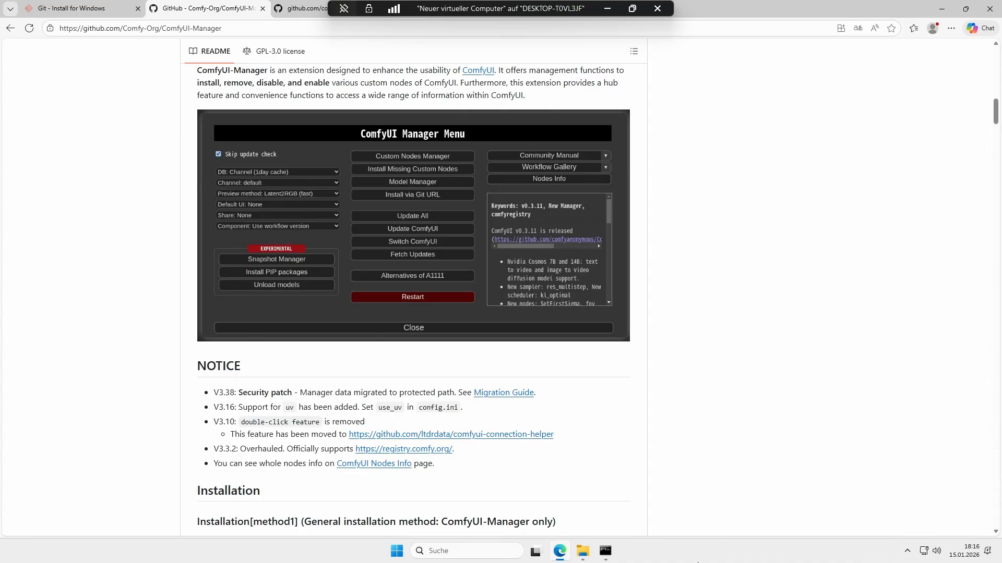
pyautogui.scroll(10, 236, 397)
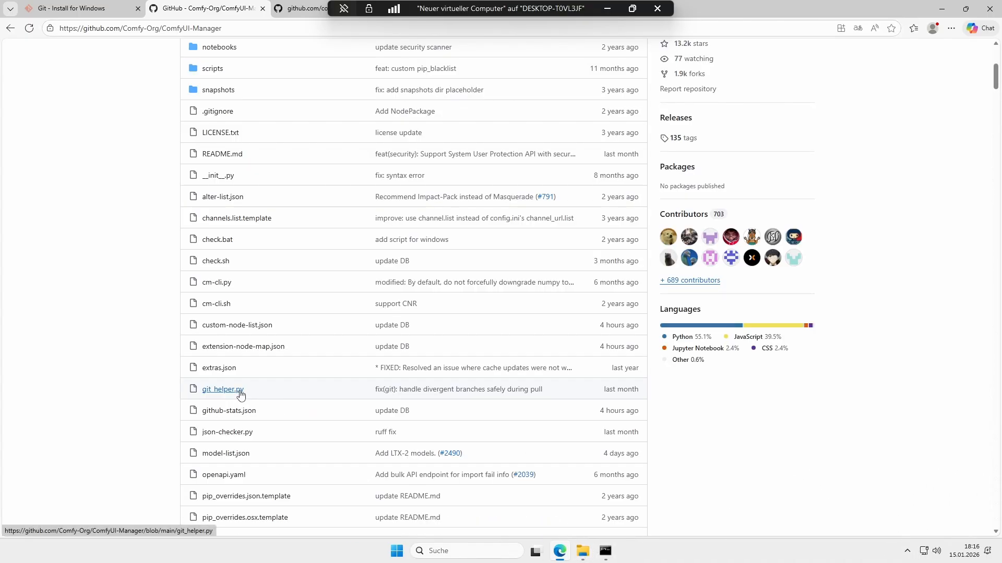
pyautogui.scroll(-10, 244, 395)
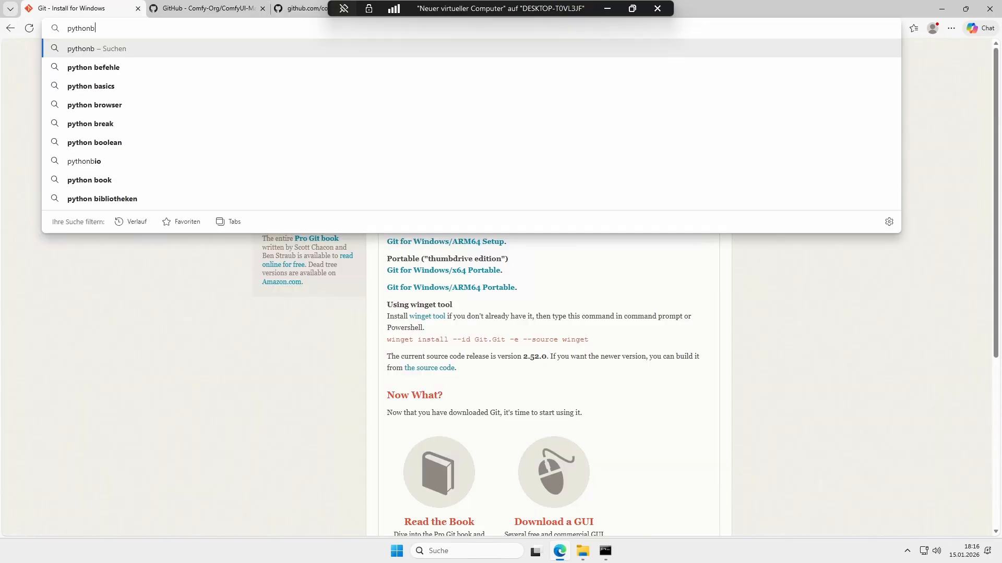
# Step: Search for python 3.13, download the Python 3.13.0 Windows installer (64-bit) and open it
pyautogui.press('BackSpace')
pyautogui.write('3')
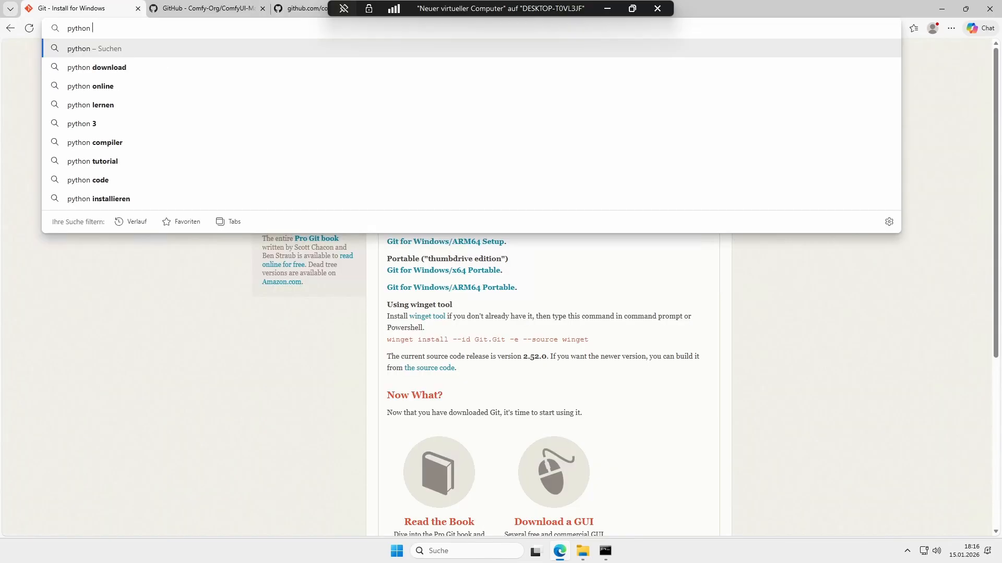
pyautogui.write('.13')
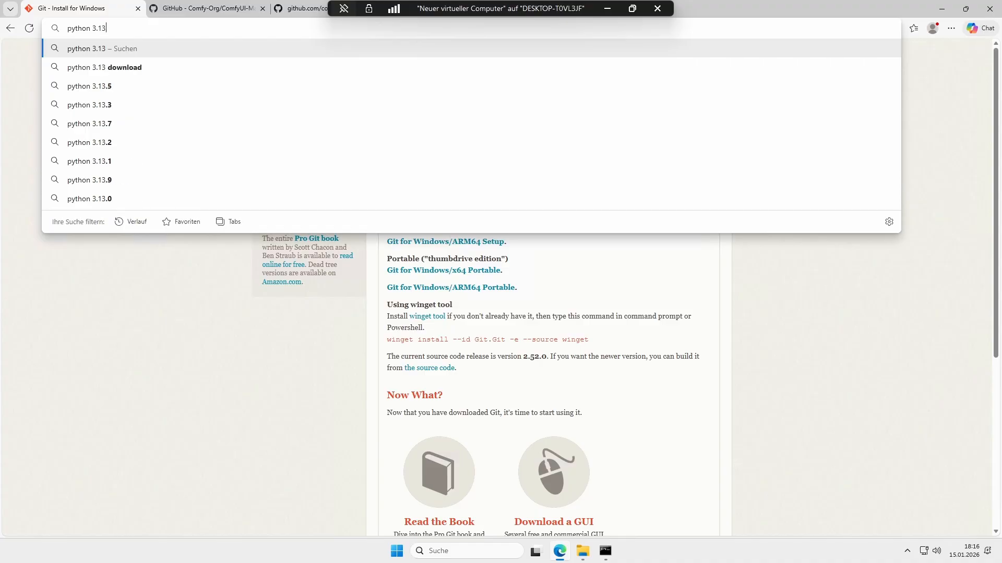
pyautogui.press('Return')
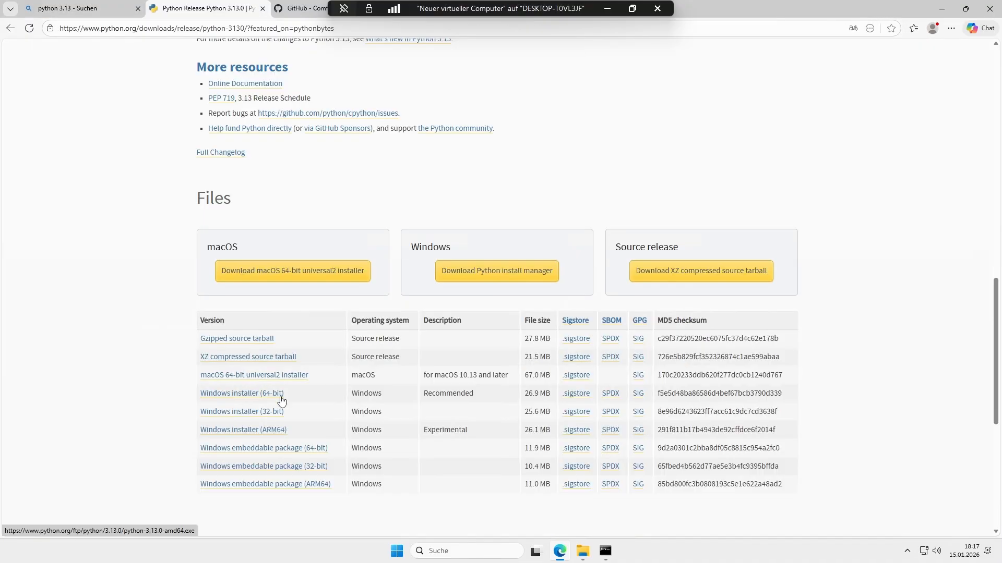
pyautogui.click(281, 399)
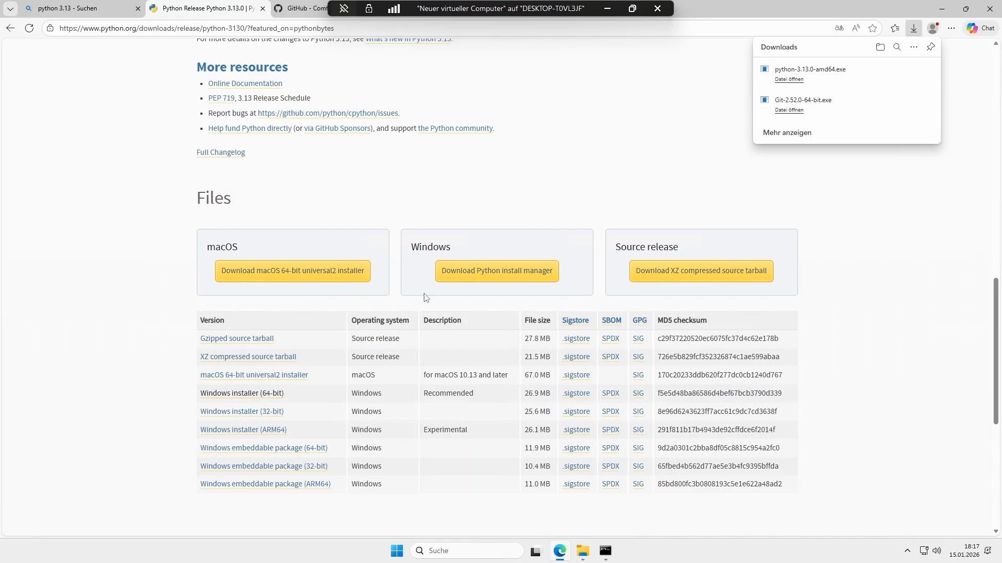
pyautogui.click(803, 79)
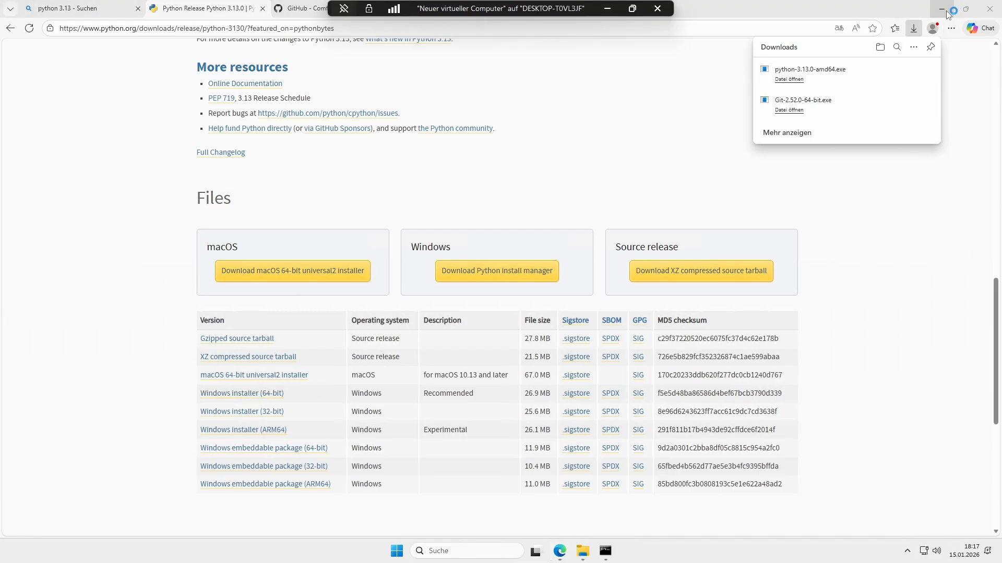
# Step: In the Python installer, enable adding python.exe to PATH and admin privileges for py.exe
pyautogui.click(942, 9)
pyautogui.click(736, 111)
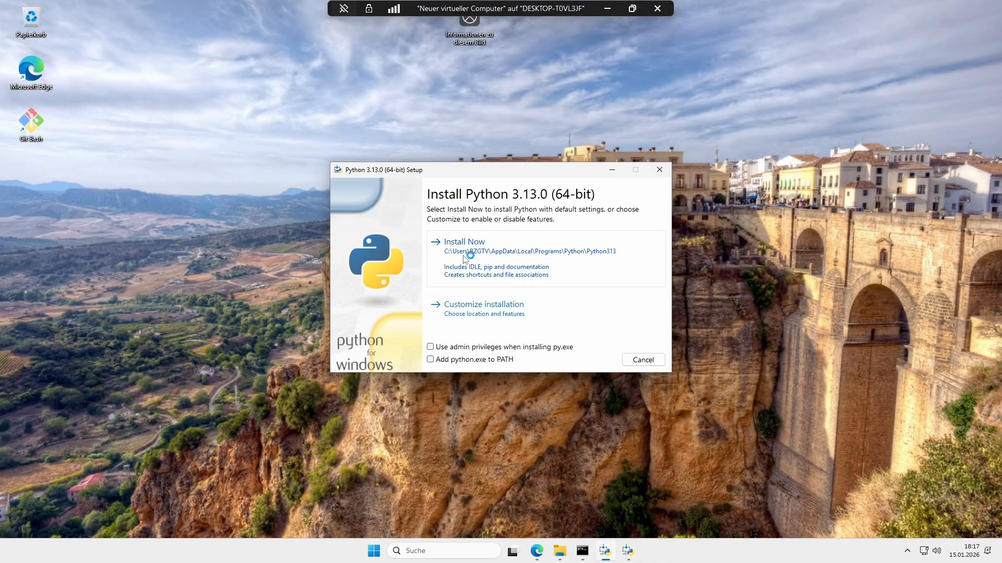
pyautogui.click(430, 360)
pyautogui.click(430, 347)
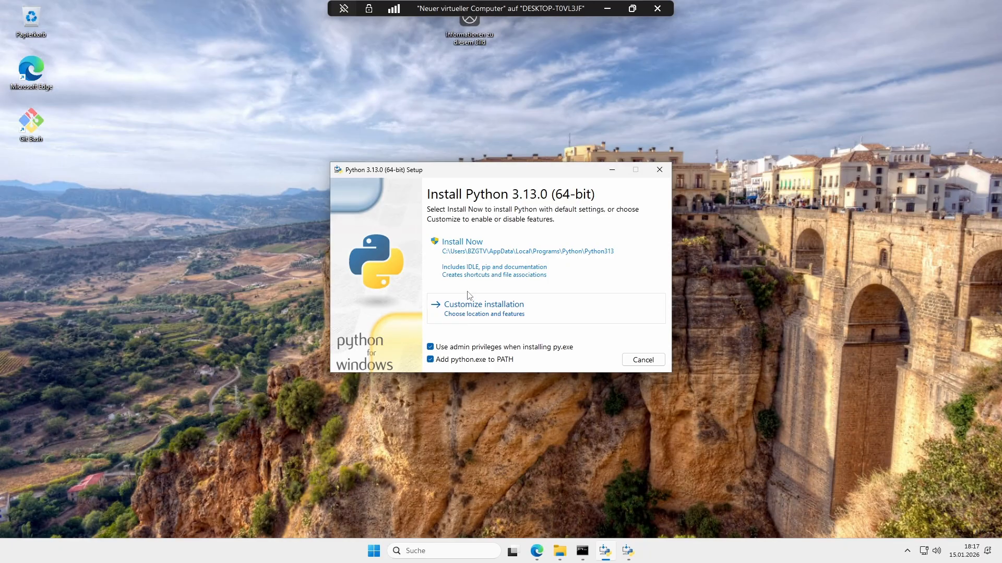
# Step: Install Python 3.13.0 with the default settings and approve the administrator prompt
pyautogui.click(475, 308)
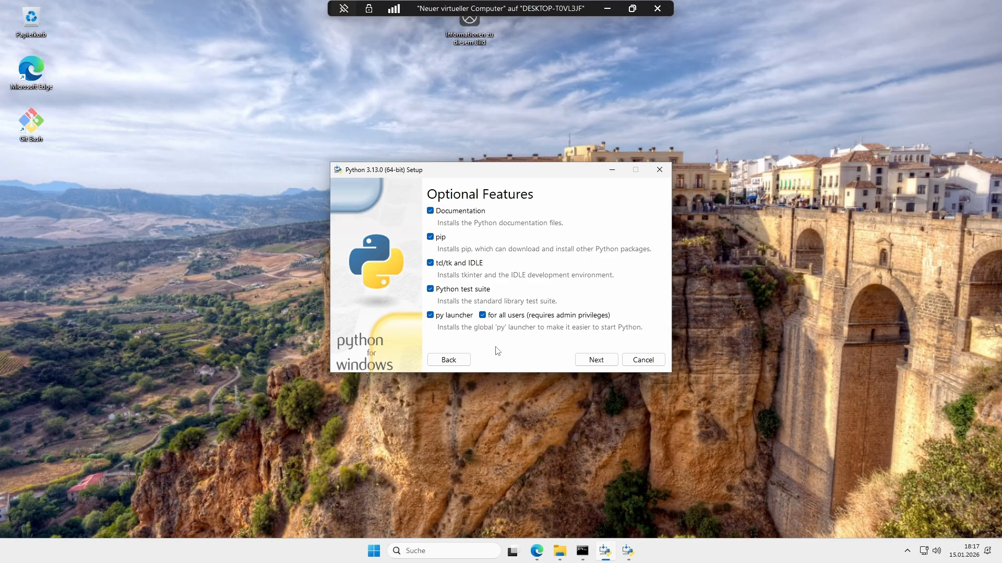
pyautogui.click(462, 364)
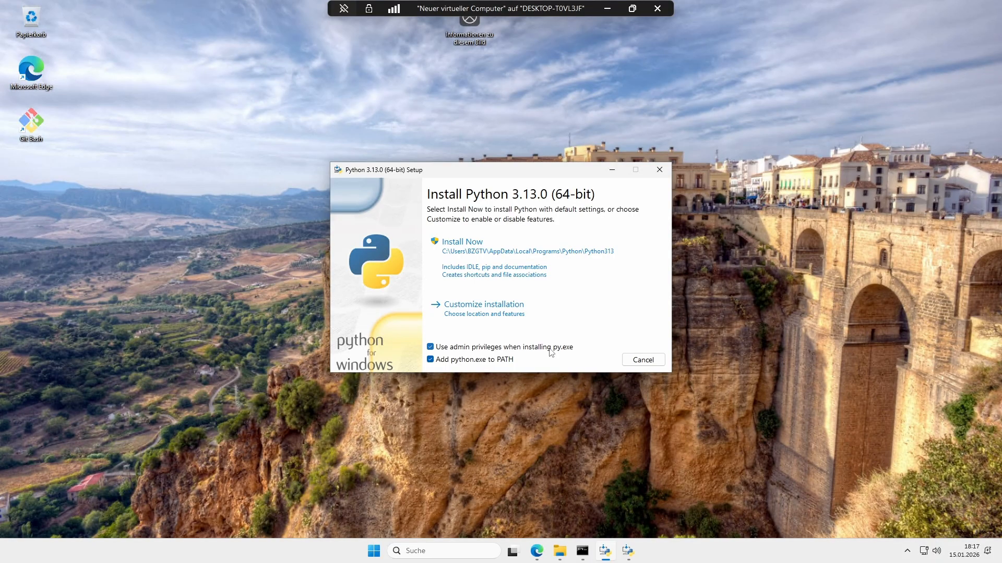
pyautogui.click(545, 276)
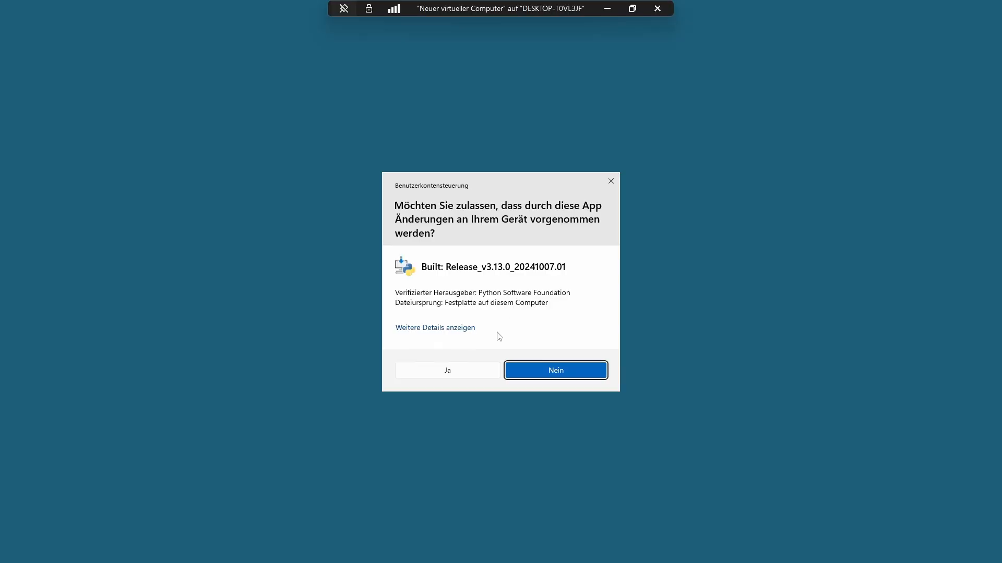
pyautogui.click(471, 371)
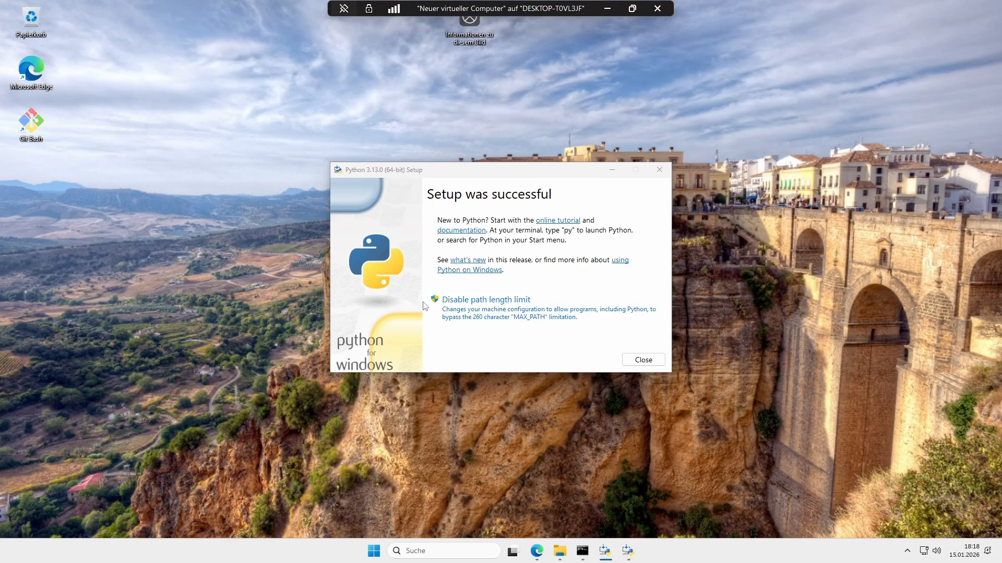
# Step: Disable the path length limit, approve the administrator prompt, and close the installer
pyautogui.click(501, 312)
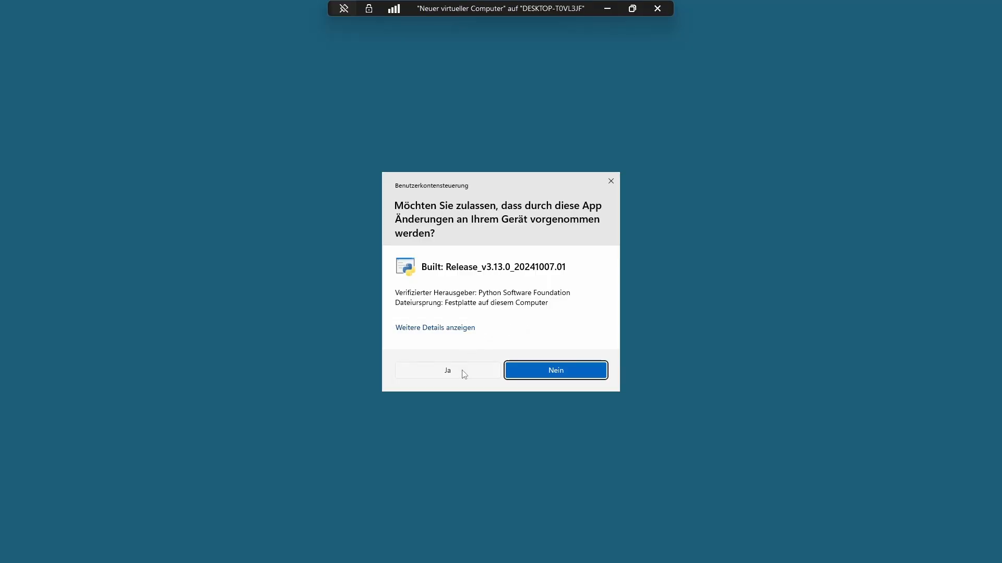
pyautogui.click(461, 372)
pyautogui.click(635, 360)
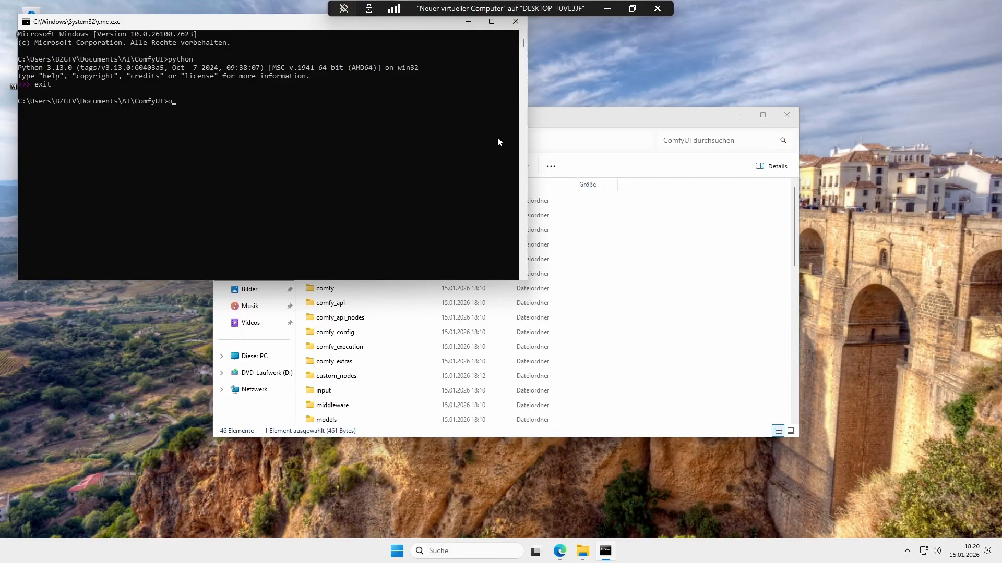
# Step: Create a virtual environment in the ComfyUI folder by running python -m venv venv
pyautogui.write('tho')
pyautogui.write('n -m venv venv')
pyautogui.press('Return')
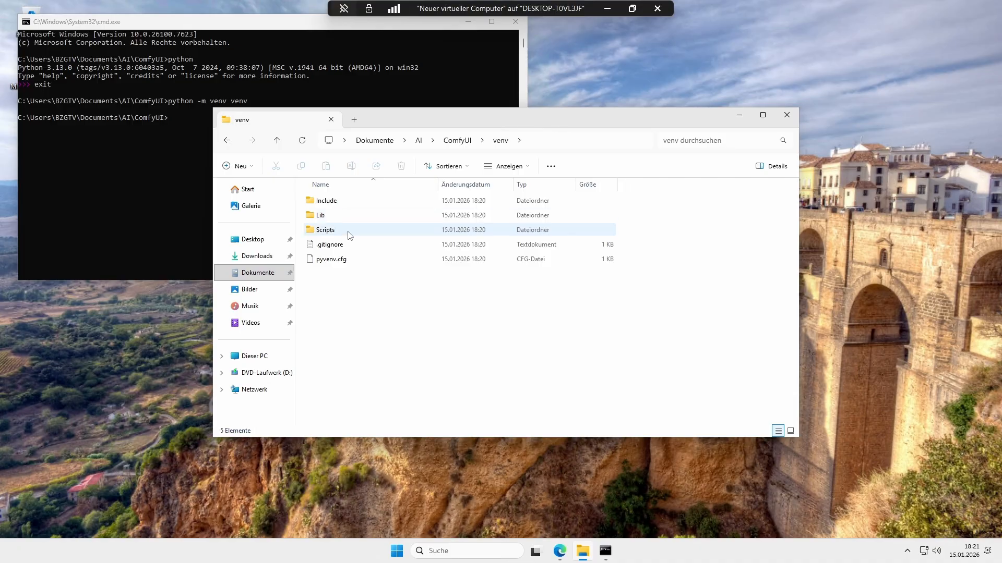
# Step: Activate the virtual environment from the ComfyUI folder by running venv\Scripts\activate.bat
pyautogui.click(348, 264)
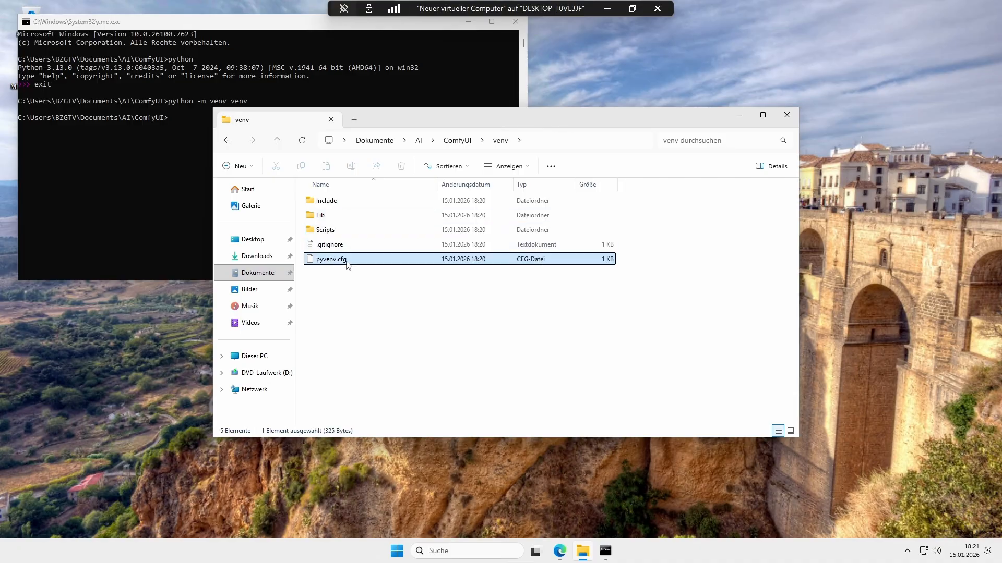
pyautogui.doubleClick(360, 231)
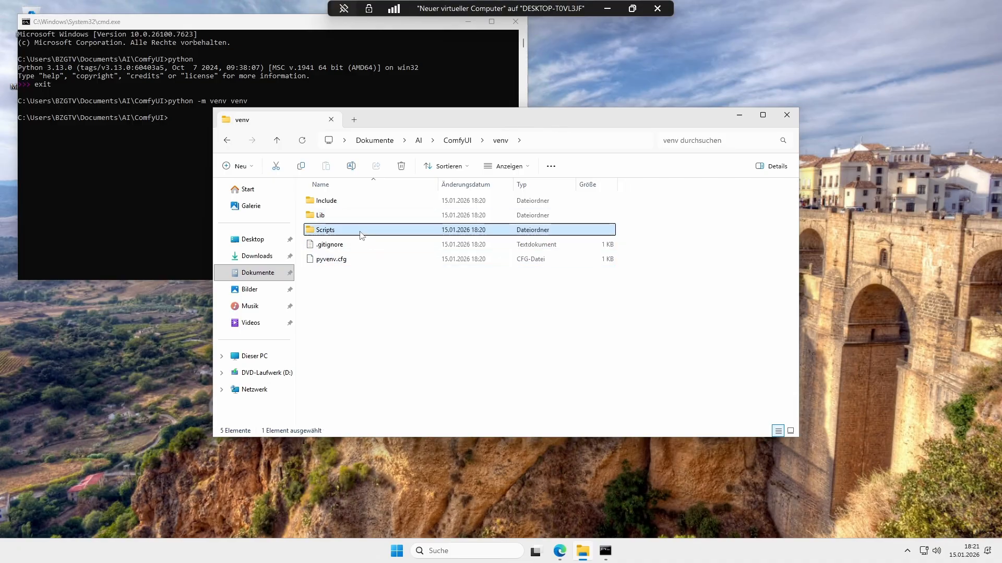
pyautogui.click(500, 140)
pyautogui.click(167, 189)
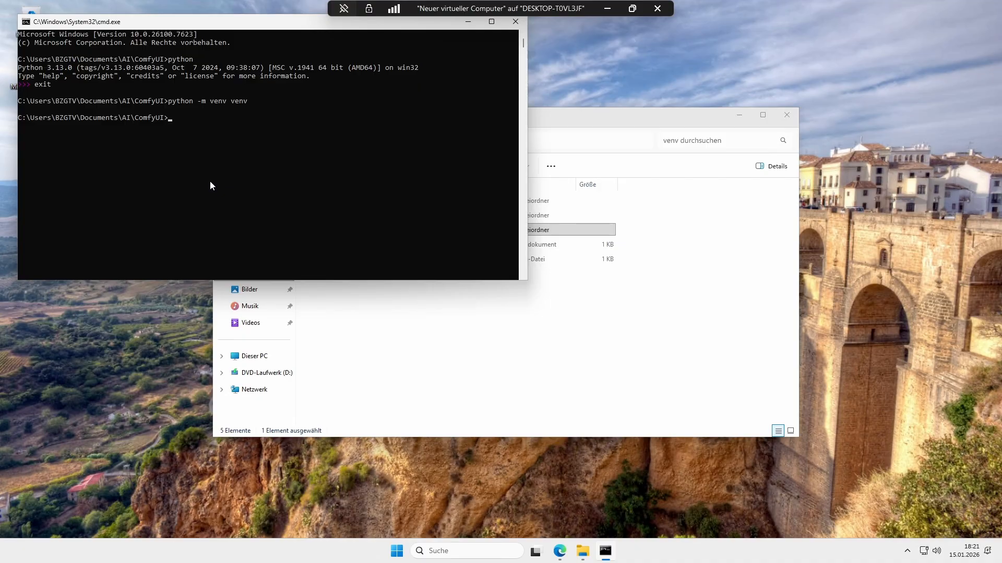
pyautogui.write('cd')
pyautogui.press('Return')
pyautogui.write('clear')
pyautogui.press('Return')
pyautogui.write('venv\\Lib')
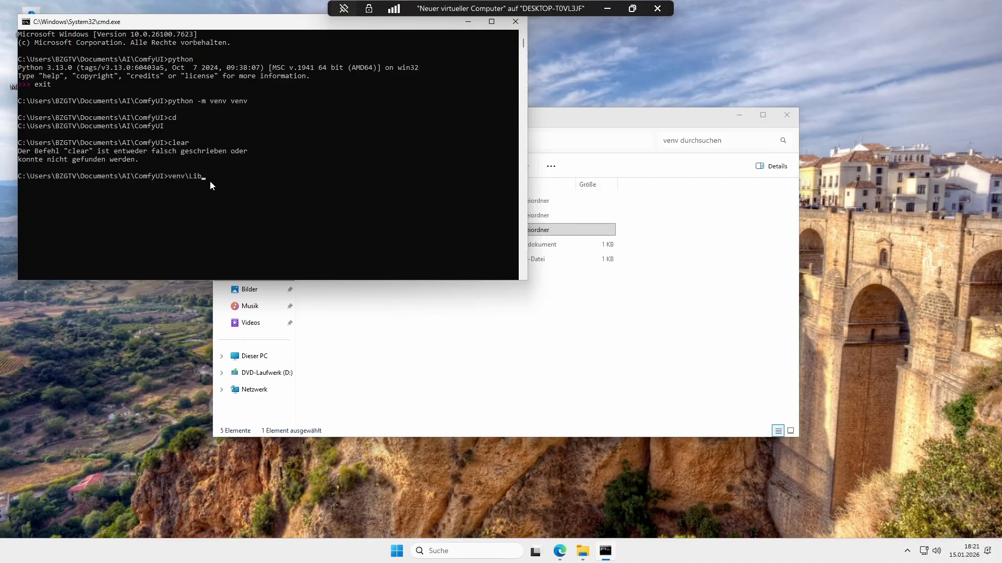
pyautogui.write('Scripts\\activate.bat')
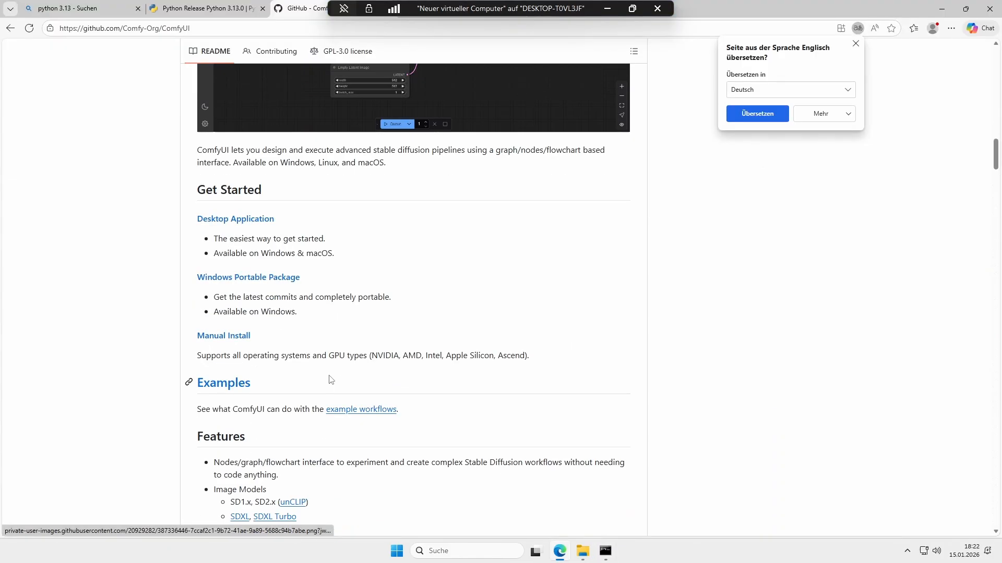
# Step: Read the ComfyUI README's Installing and Manual Install sections to find the PyTorch install command for your GPU
pyautogui.scroll(-10, 190, 190)
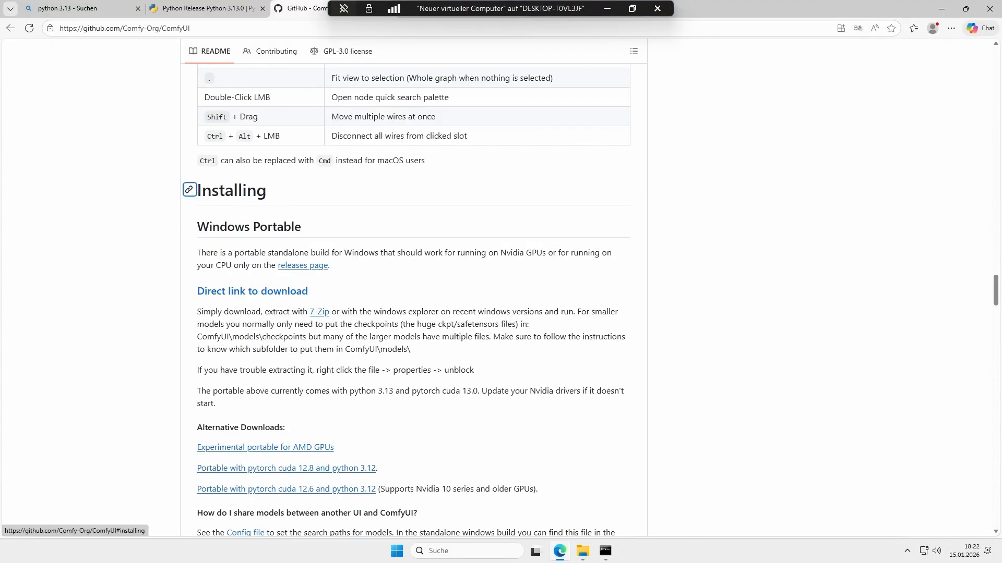
pyautogui.click(189, 189)
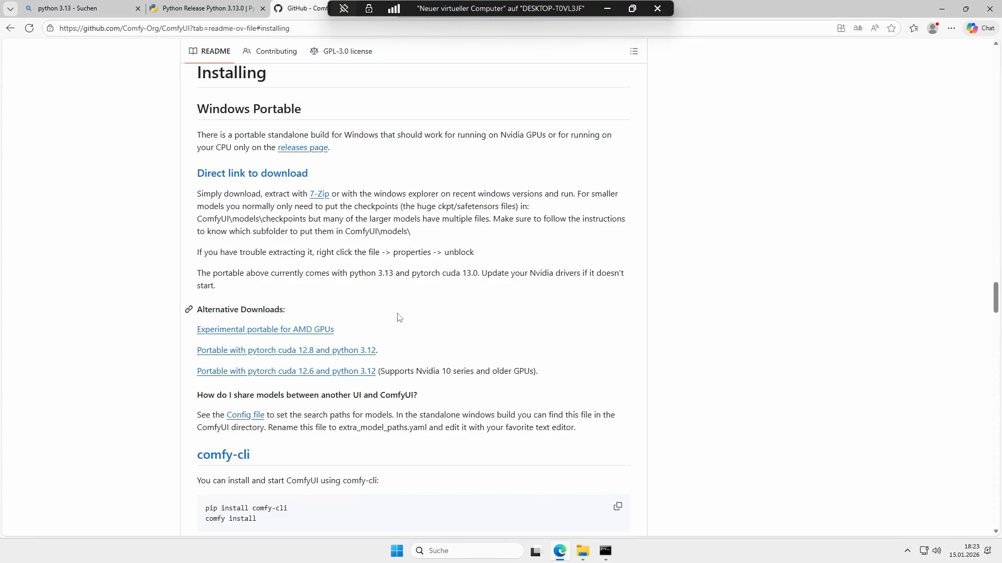
pyautogui.scroll(-5, 389, 288)
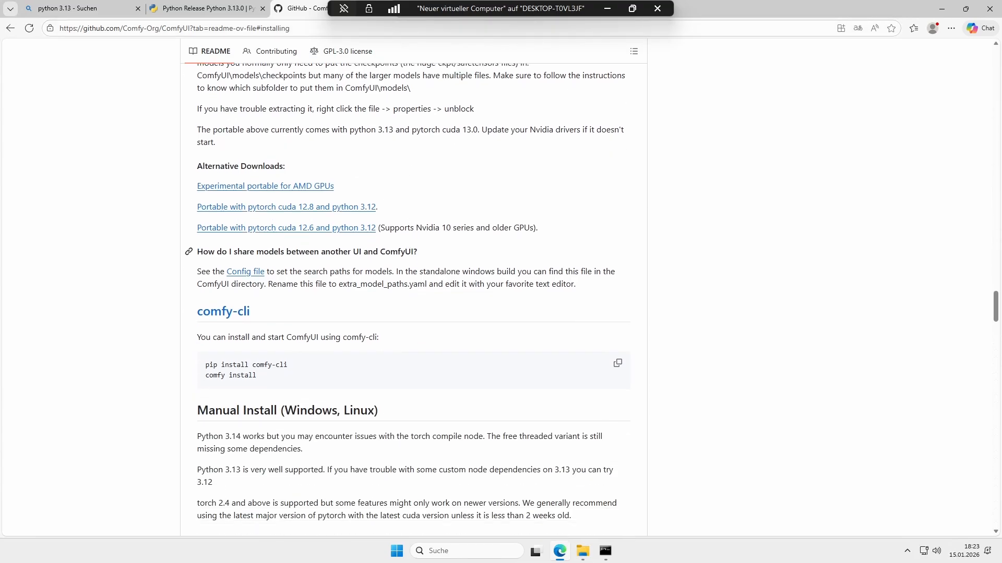
pyautogui.moveTo(278, 266); pyautogui.dragTo(190, 243)
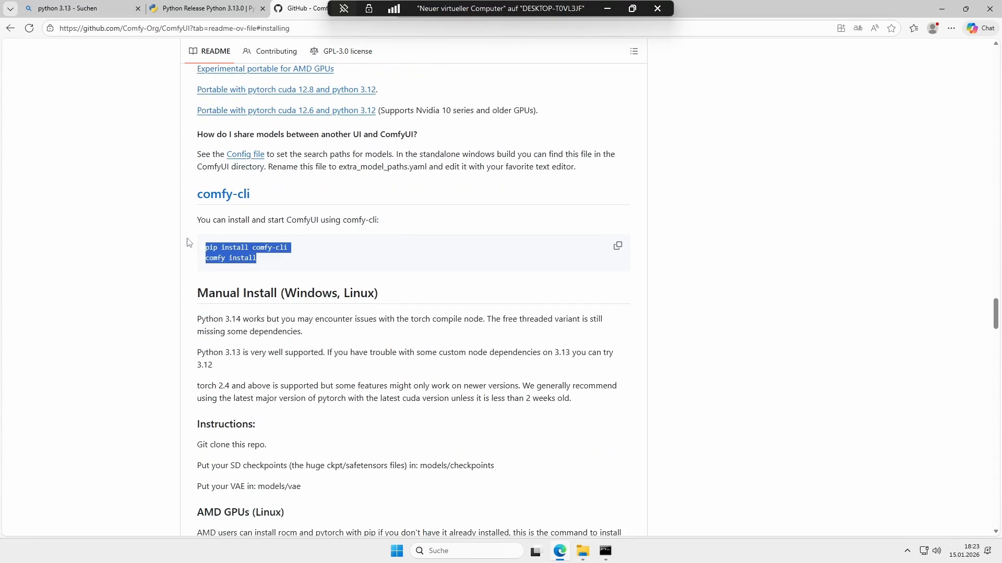
pyautogui.click(193, 265)
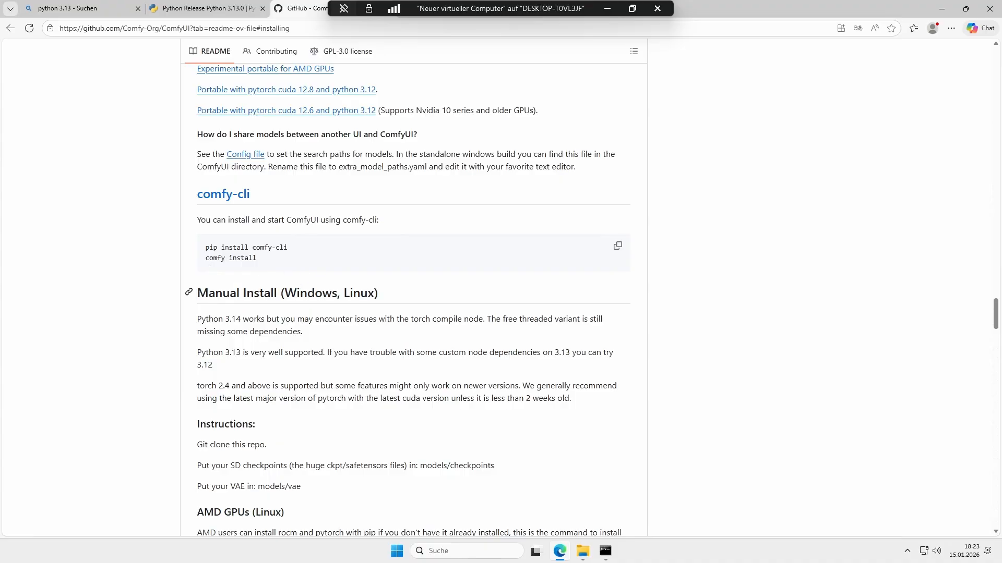
pyautogui.click(191, 290)
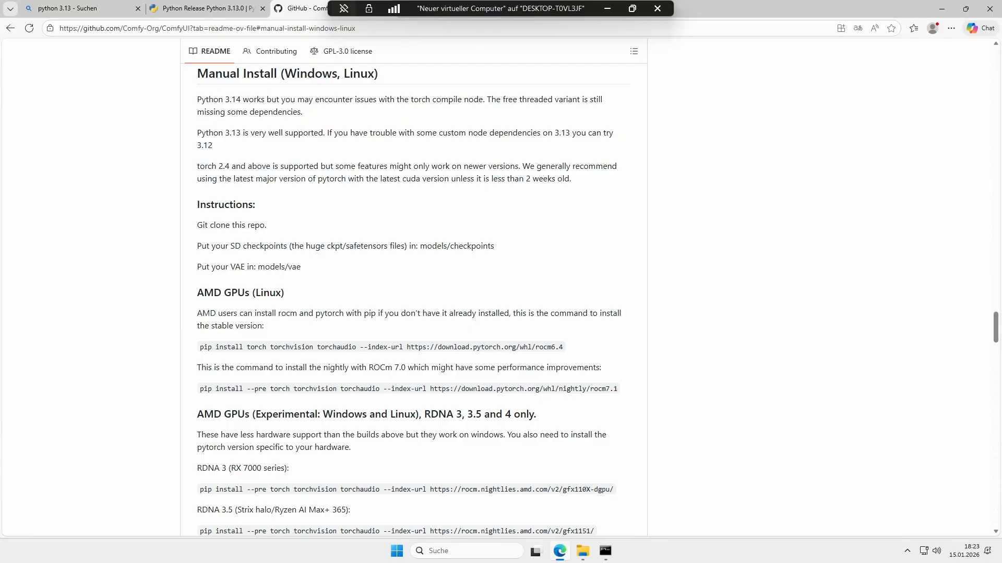
pyautogui.scroll(-1, 409, 300)
pyautogui.scroll(-3, 409, 301)
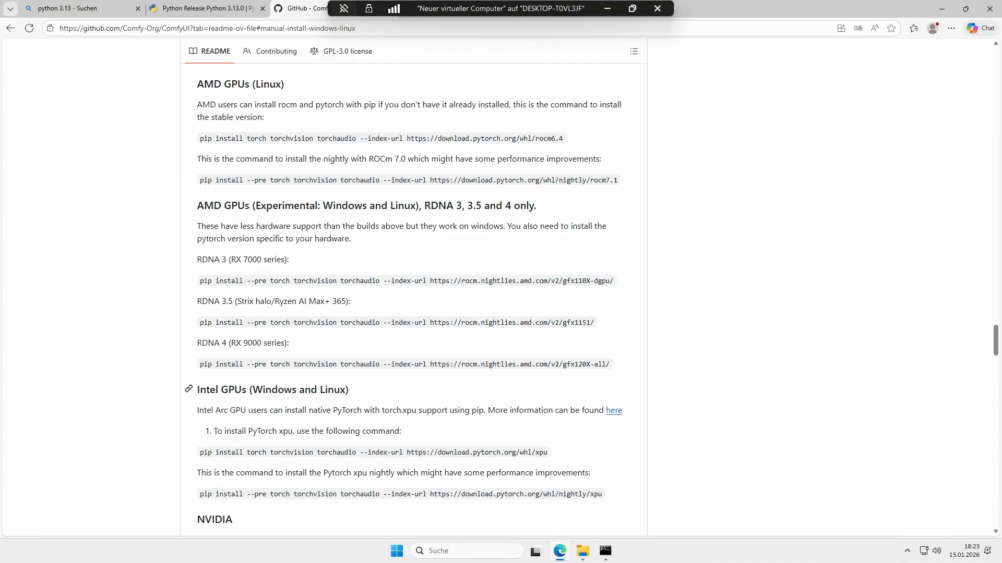
pyautogui.scroll(-4, 254, 424)
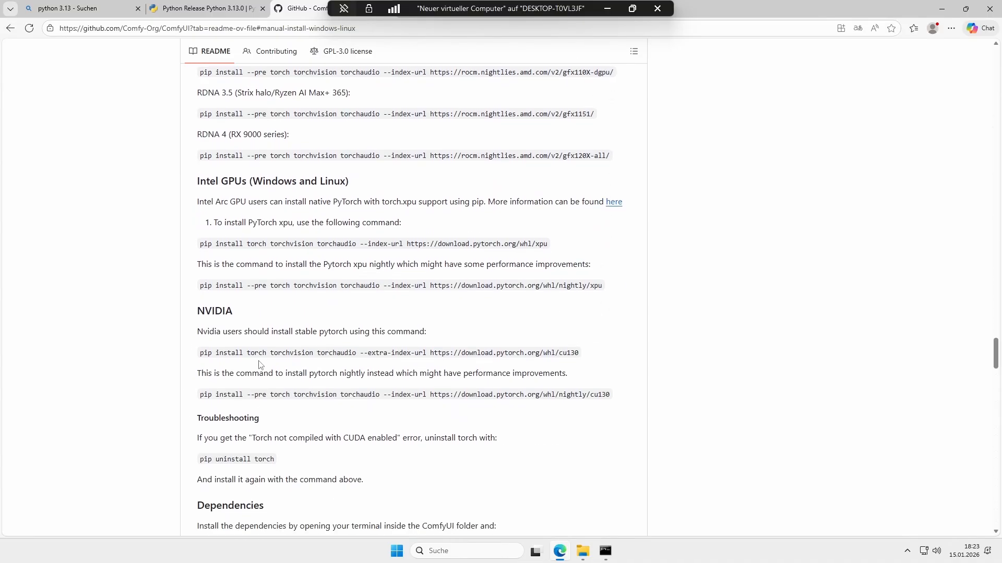
pyautogui.scroll(4, 297, 335)
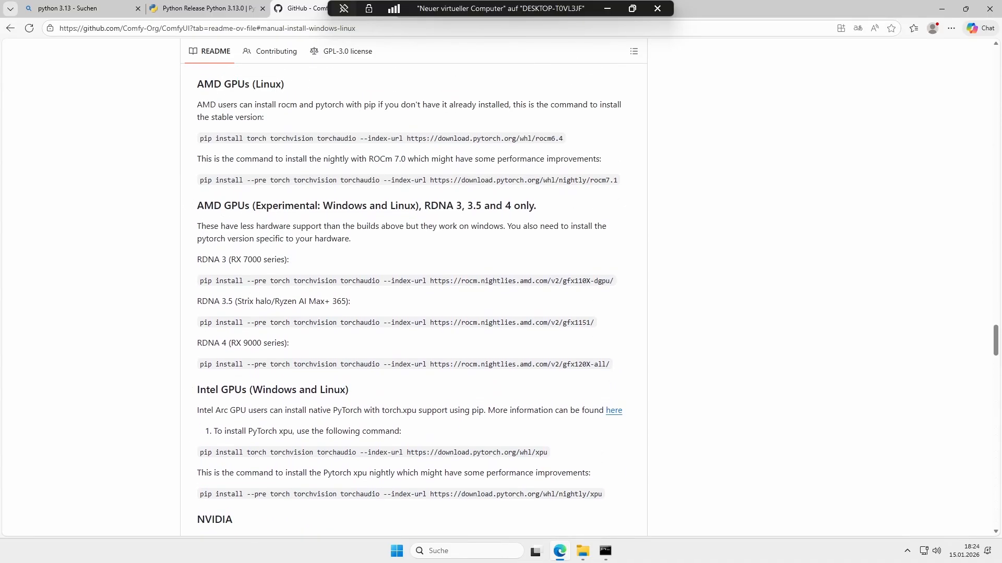
pyautogui.scroll(-5, 412, 287)
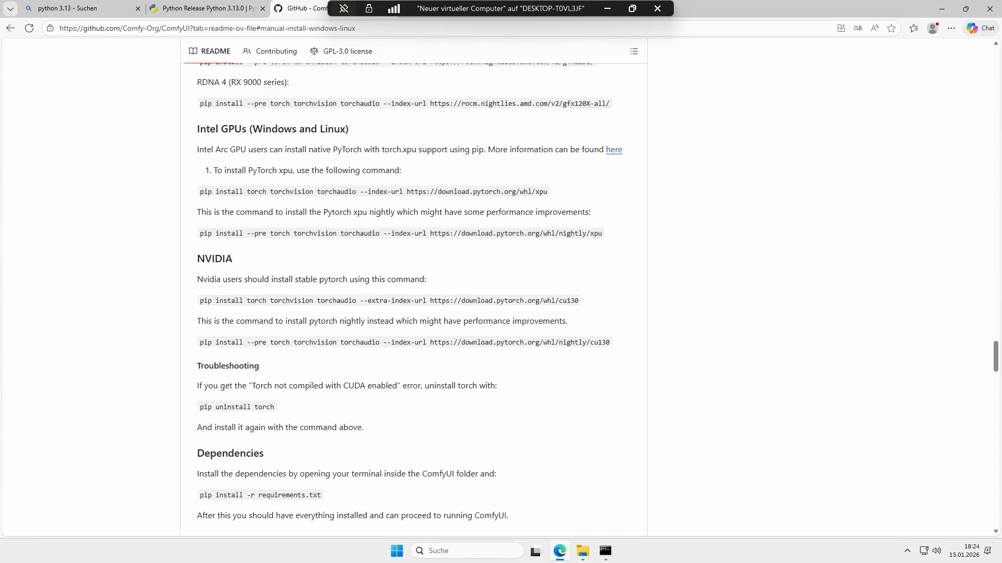
pyautogui.scroll(2, 246, 277)
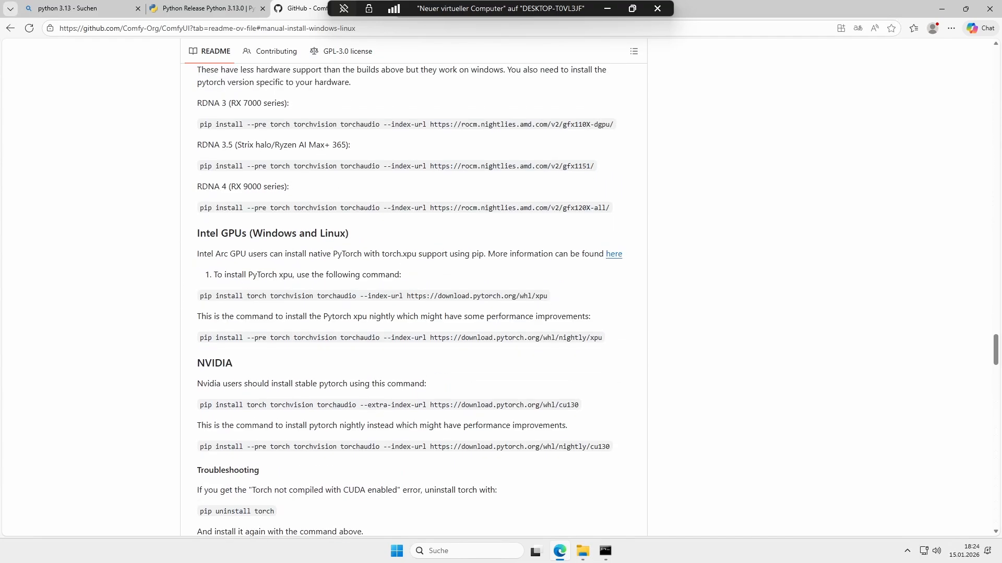
pyautogui.moveTo(196, 409); pyautogui.dragTo(580, 407)
pyautogui.hotkey('ctrl', 'c')
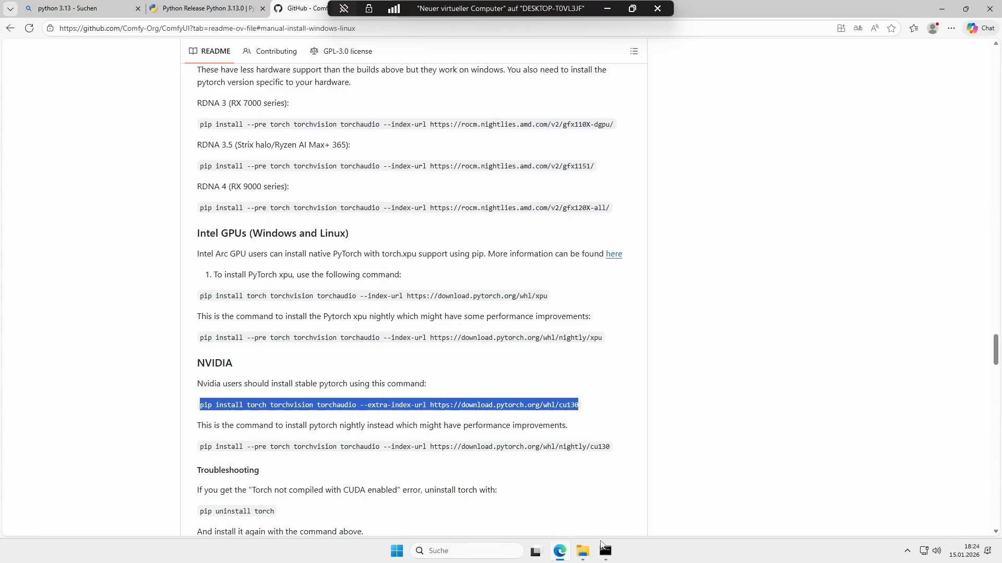
pyautogui.hotkey('alt', 'Tab')
pyautogui.hotkey('ctrl', 'v')
pyautogui.press('Return')
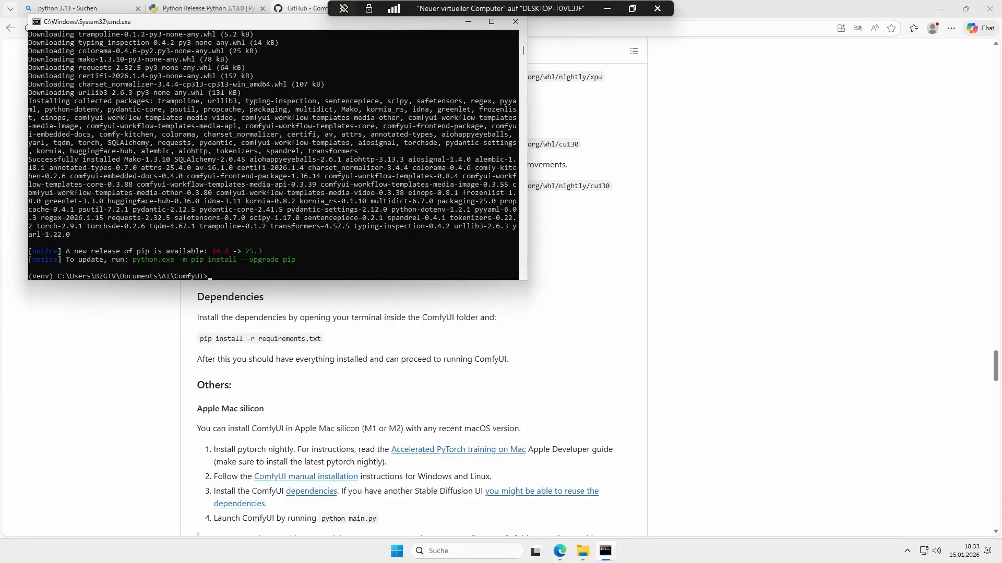
# Step: Open the Civitai website in a new browser tab by searching Google for civitai
pyautogui.click(690, 168)
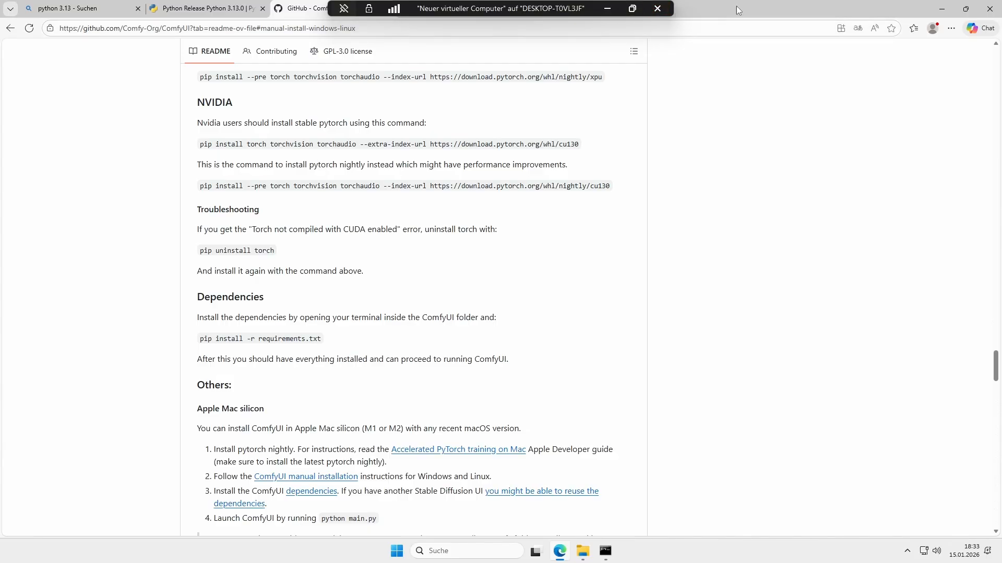
pyautogui.moveTo(739, 10); pyautogui.dragTo(771, 103)
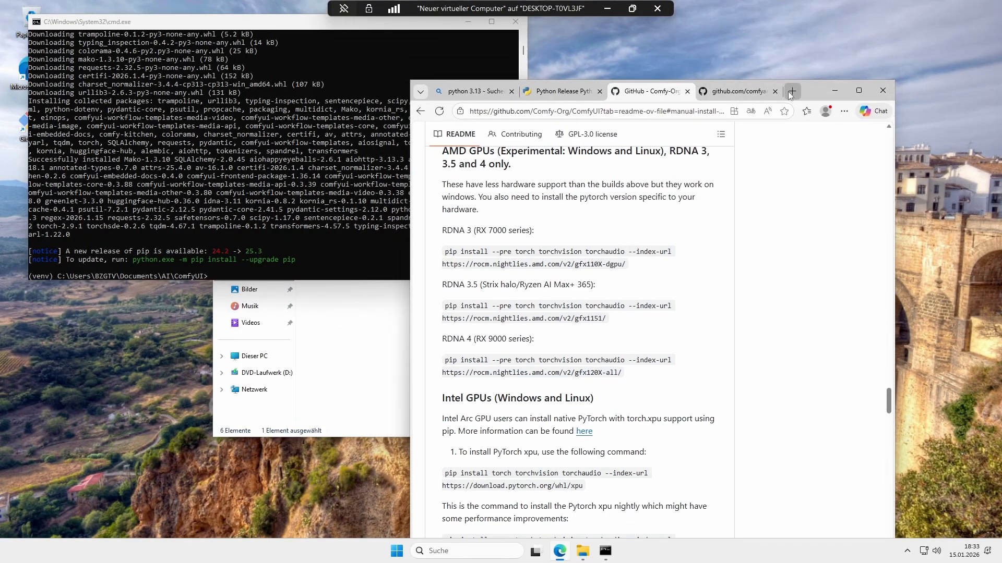
pyautogui.click(786, 96)
pyautogui.write('google')
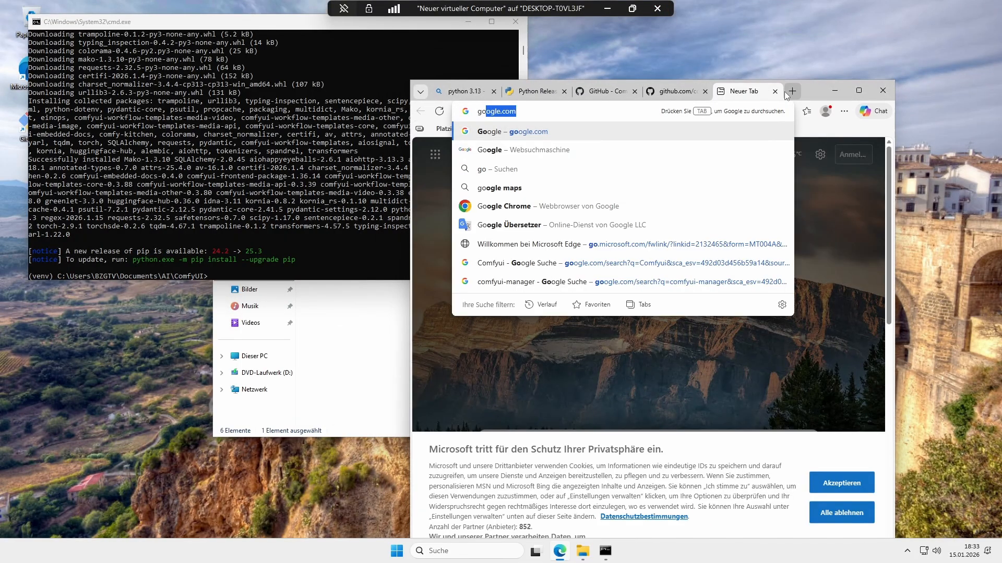
pyautogui.press('Return')
pyautogui.write('c')
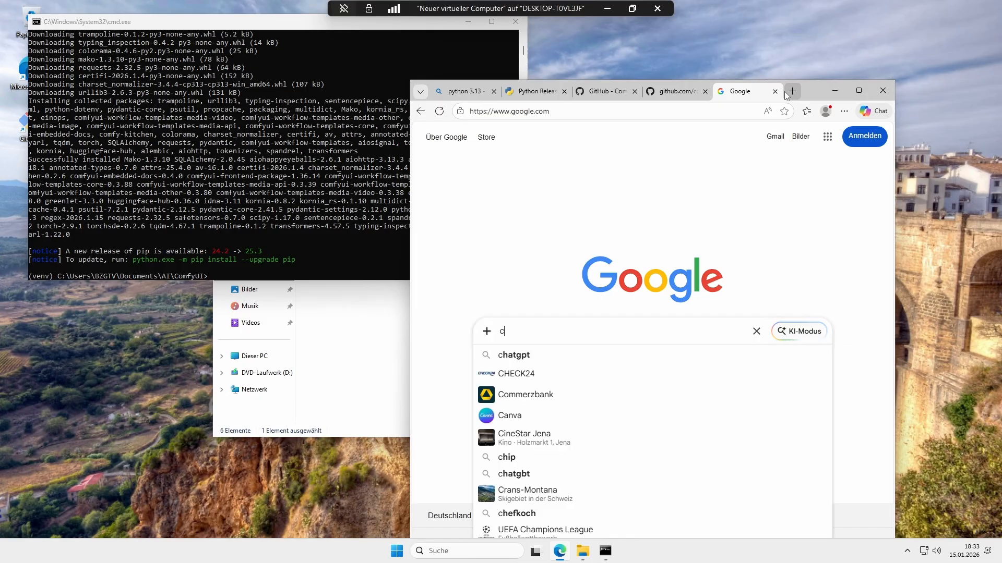
pyautogui.write('ivitai')
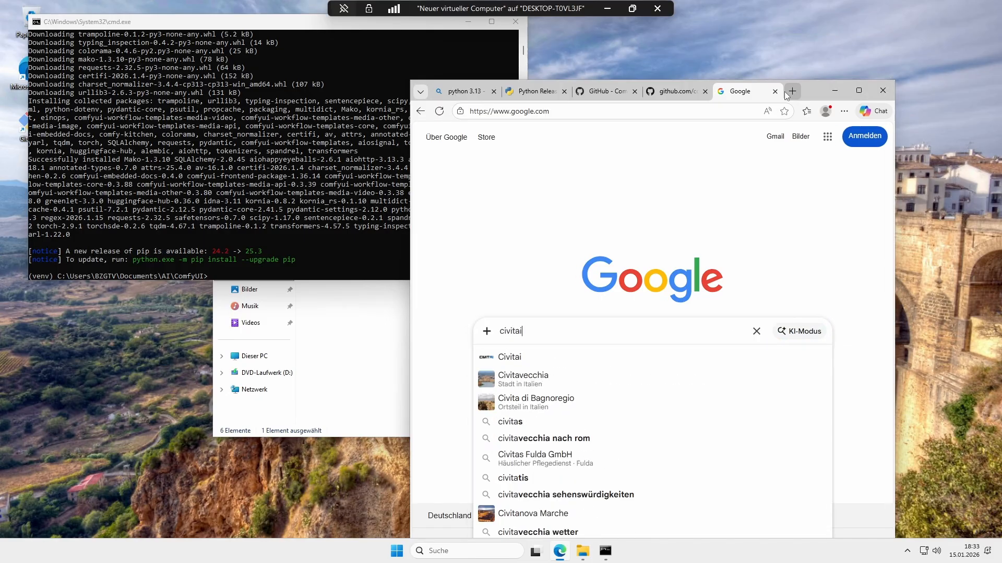
pyautogui.press('Return')
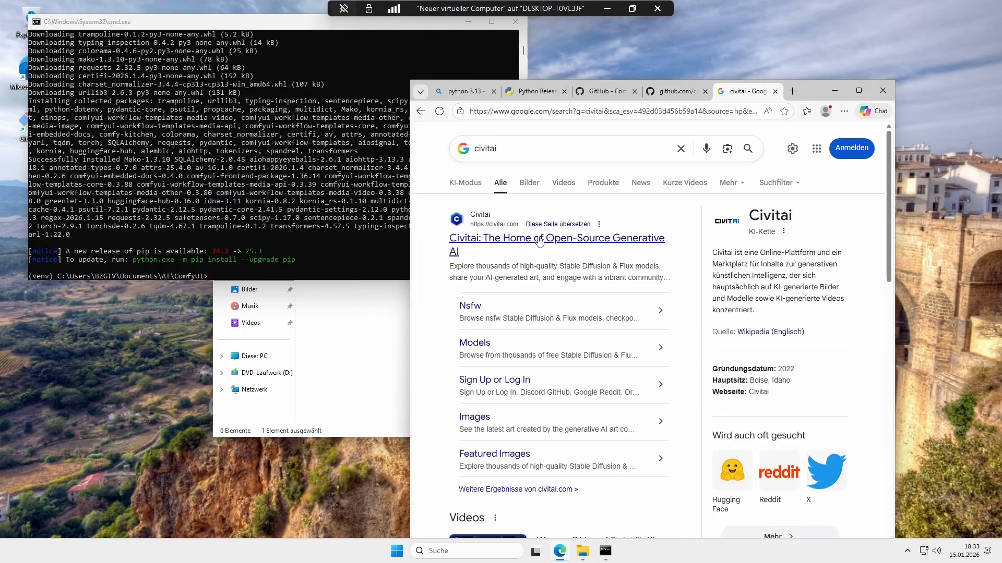
pyautogui.click(522, 238)
pyautogui.click(859, 90)
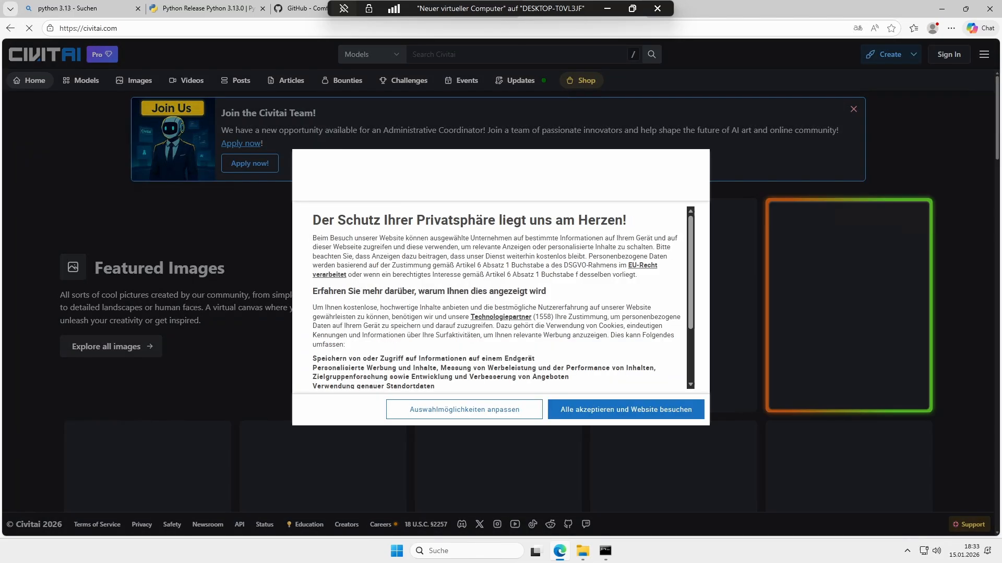
# Step: Open the featured Nova Anime XL checkpoint model on Civitai and download its Pruned Model fp16 file
pyautogui.click(493, 414)
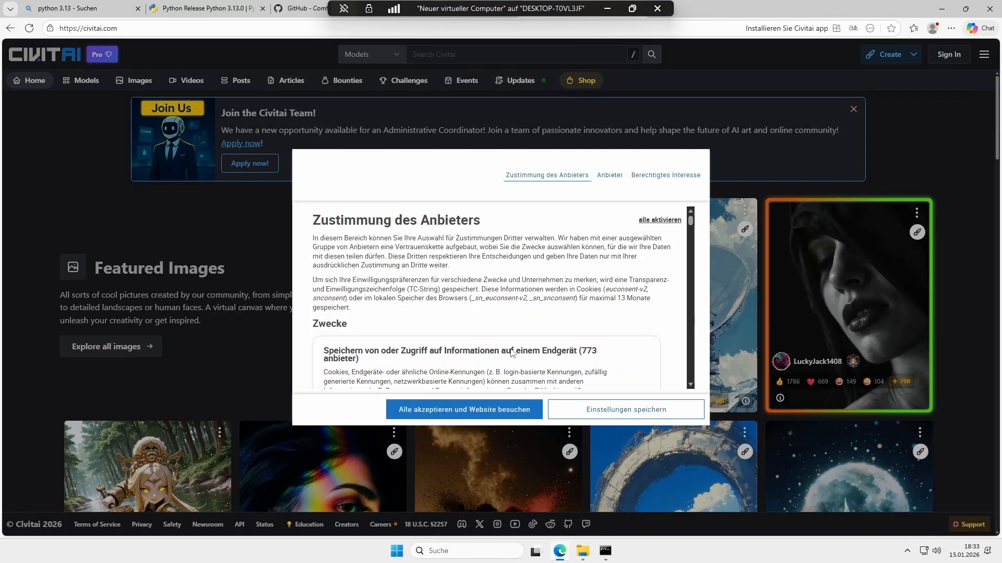
pyautogui.scroll(-15, 526, 267)
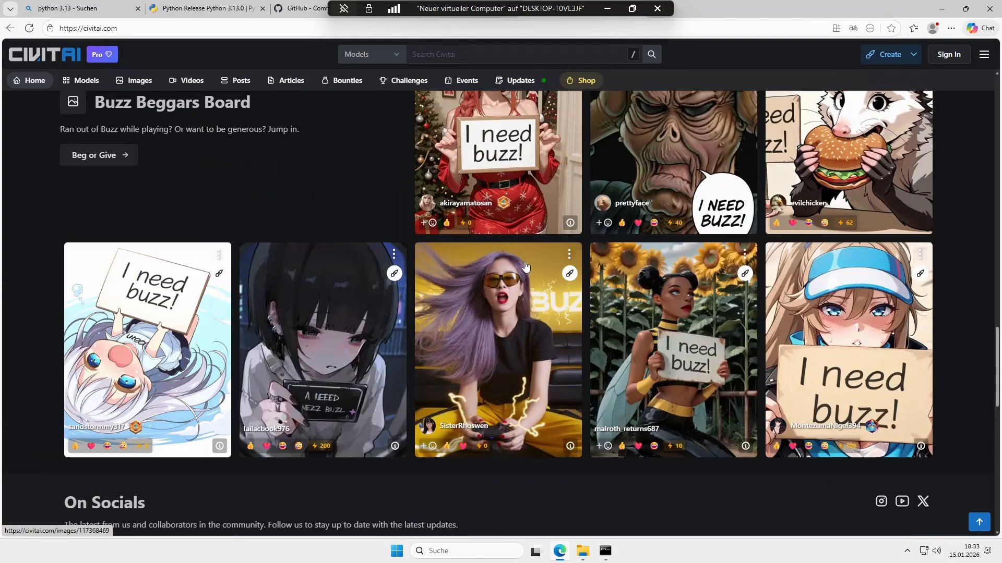
pyautogui.scroll(15, 524, 264)
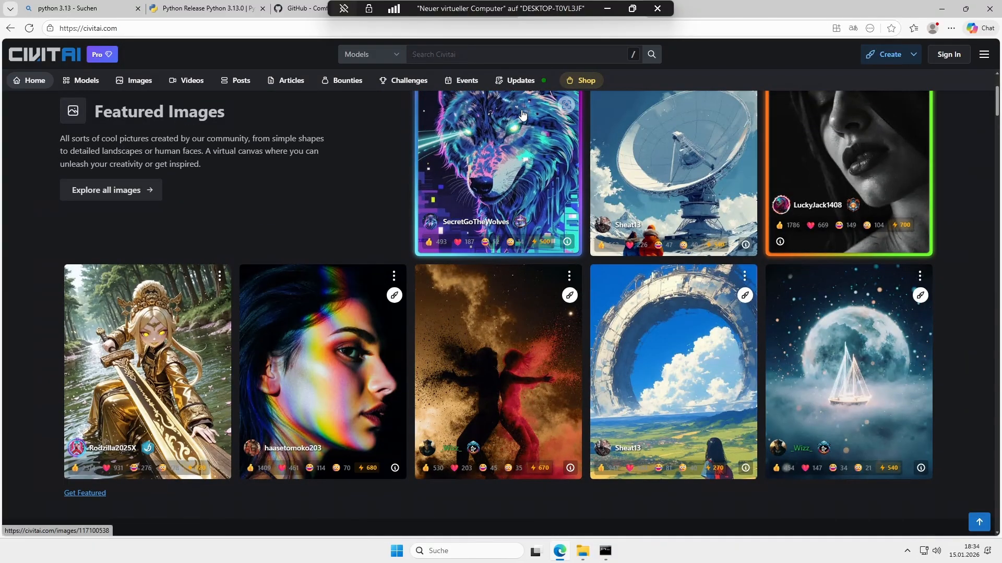
pyautogui.scroll(3, 607, 155)
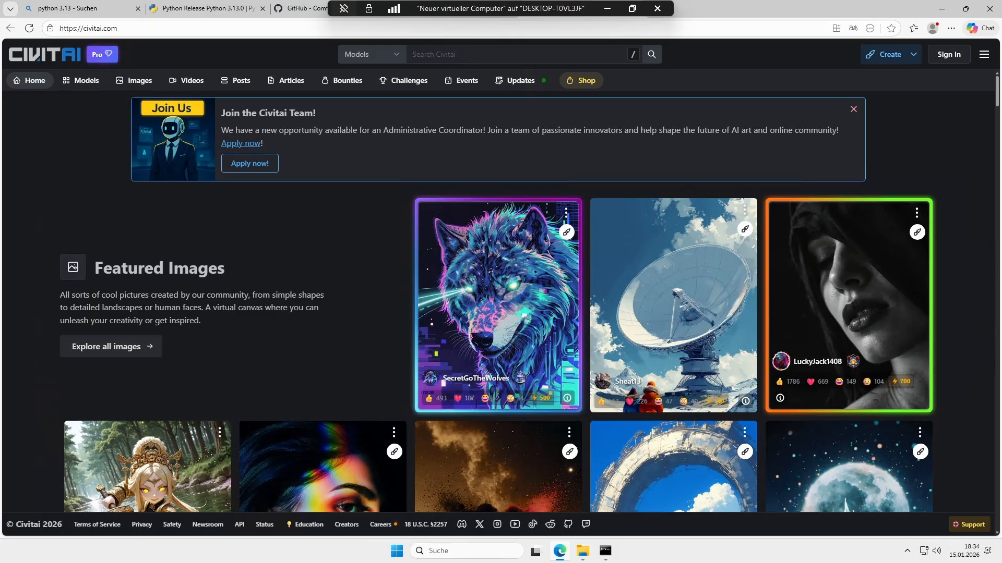
pyautogui.scroll(-10, 642, 199)
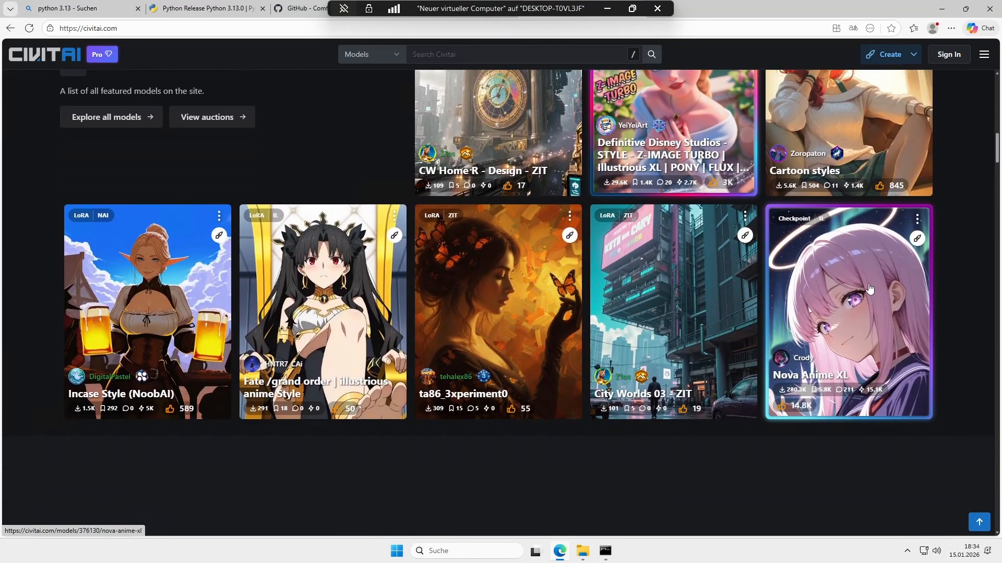
pyautogui.click(868, 288)
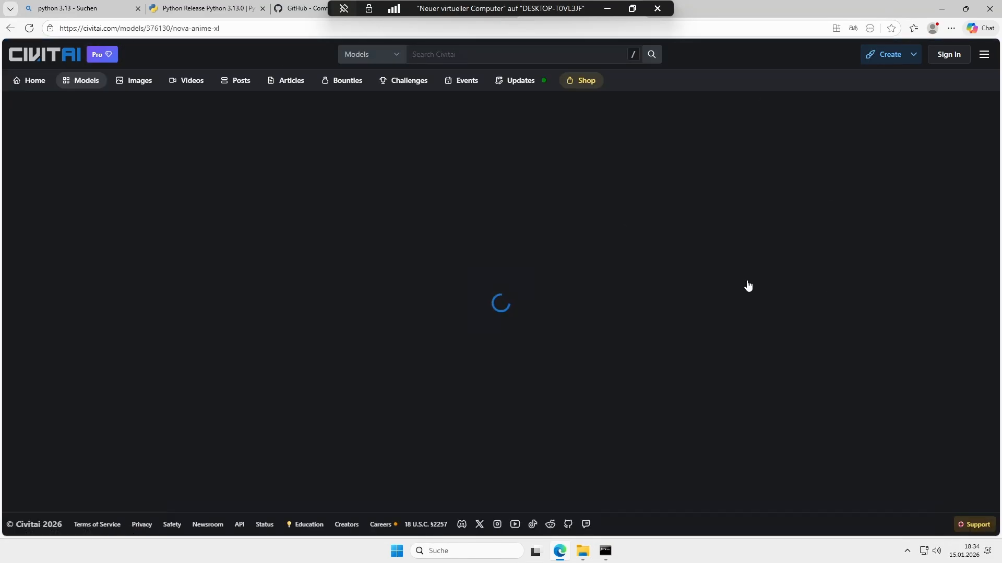
pyautogui.scroll(-2, 728, 323)
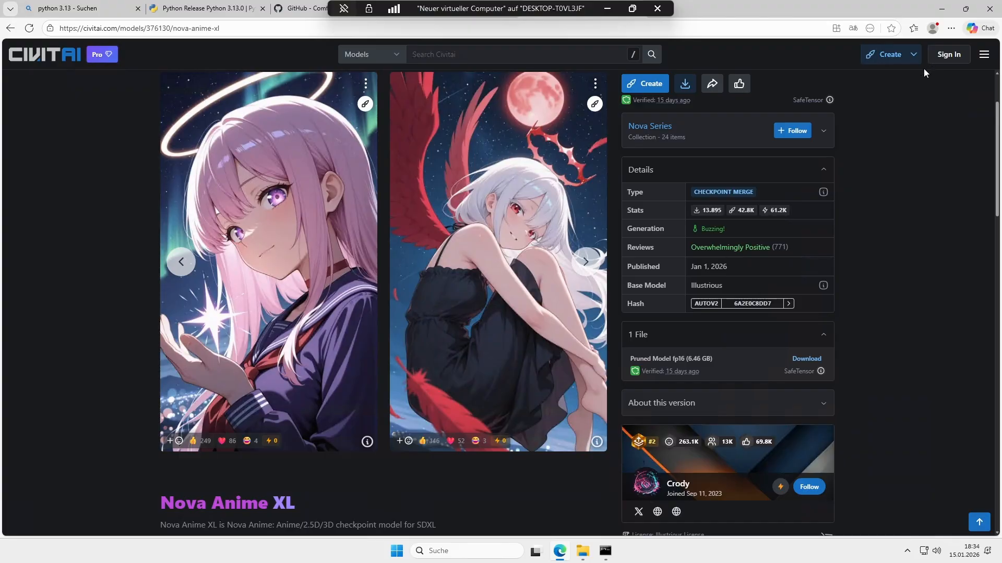
pyautogui.click(795, 360)
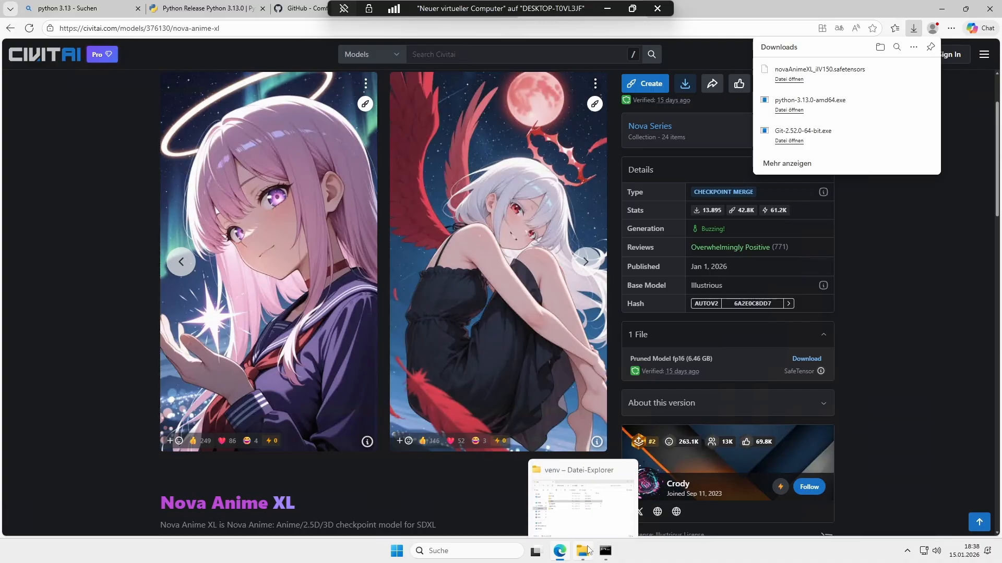
# Step: Open the Downloads folder in a second Explorer window and copy the novaAnimeXL_ilV150.safetensors file
pyautogui.click(579, 495)
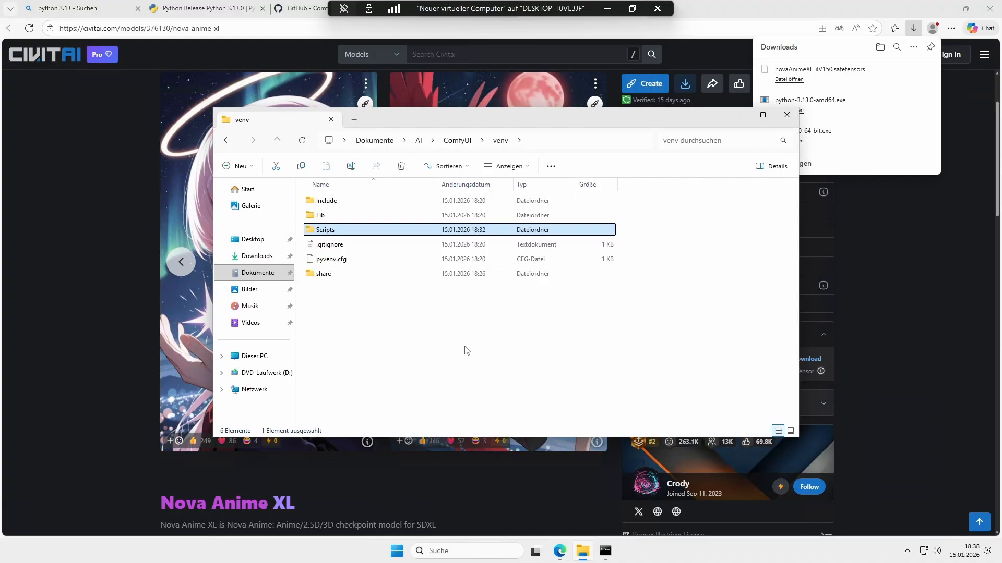
pyautogui.rightClick(272, 258)
pyautogui.click(328, 313)
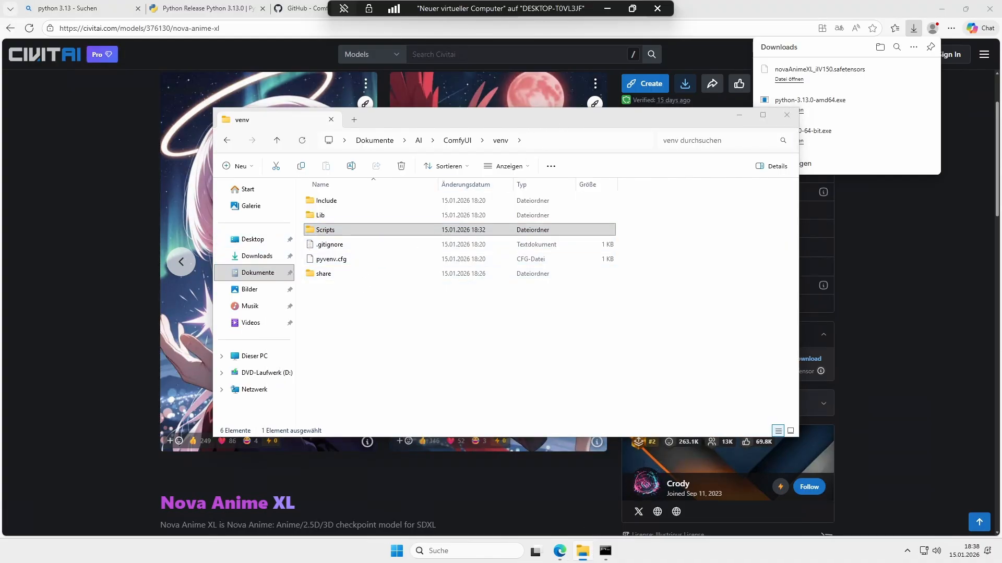
pyautogui.moveTo(468, 132); pyautogui.dragTo(690, 210)
pyautogui.click(615, 307)
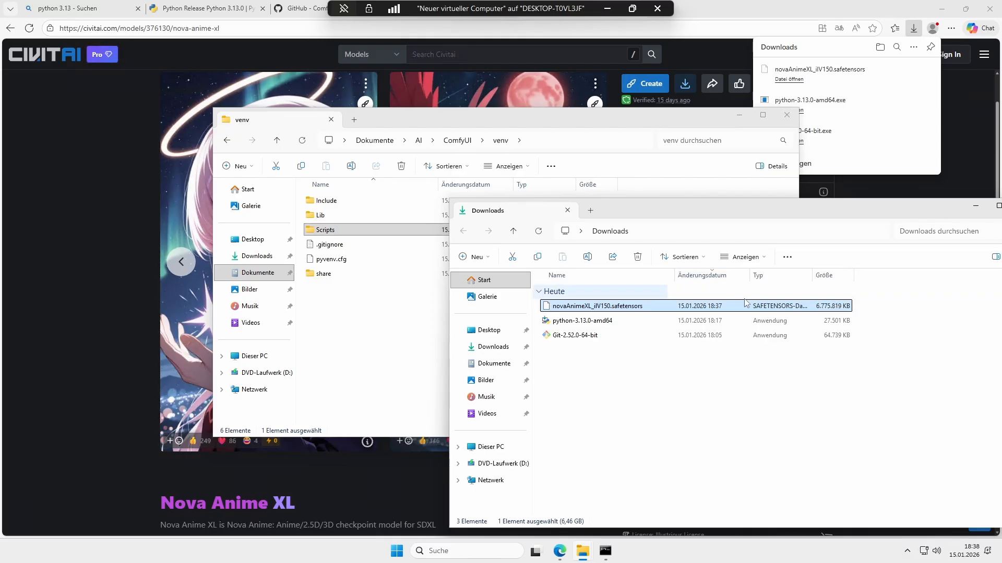
pyautogui.rightClick(700, 312)
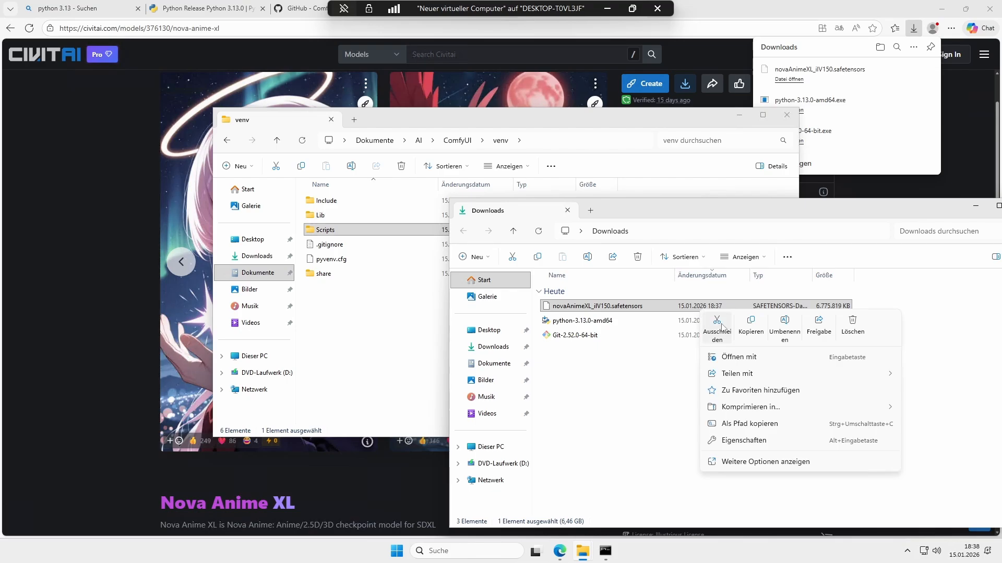
pyautogui.click(750, 326)
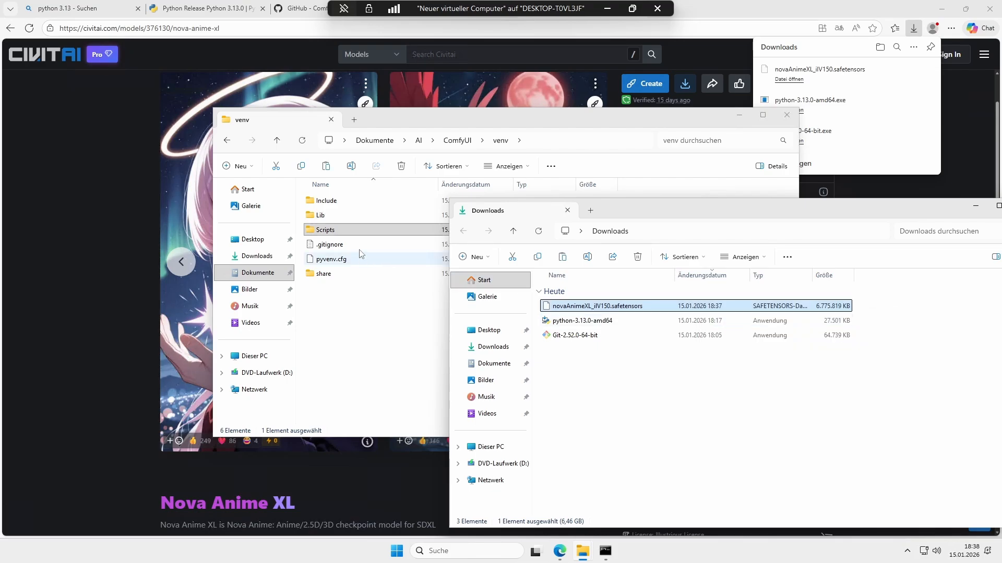
# Step: Navigate from the venv folder up to ComfyUI and open its models folder
pyautogui.click(428, 227)
pyautogui.click(457, 140)
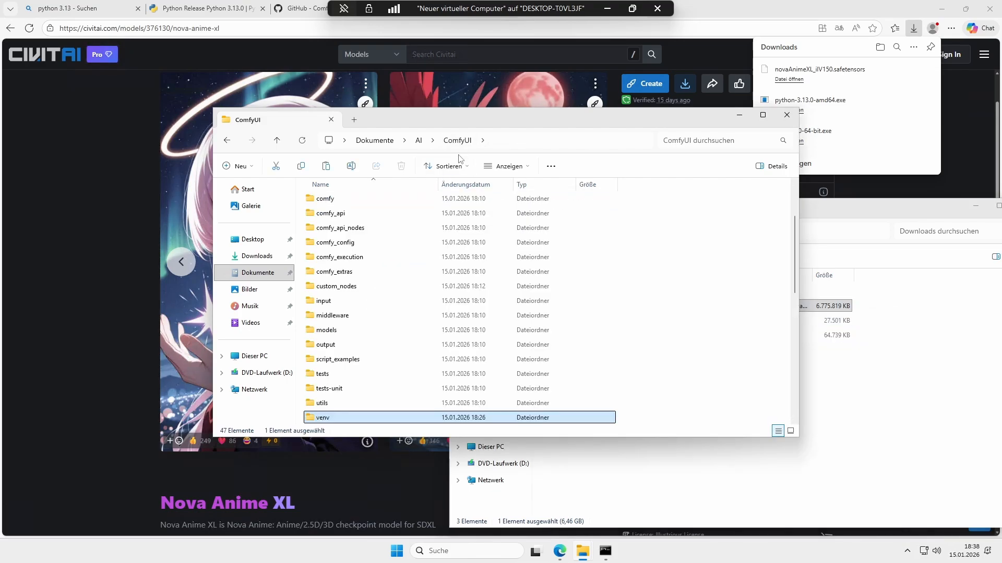
pyautogui.doubleClick(346, 329)
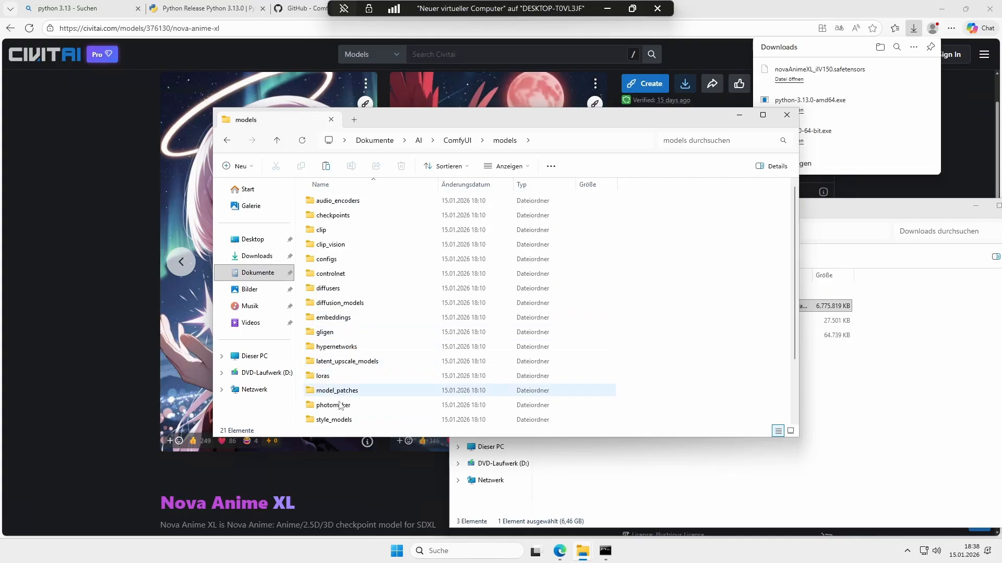
pyautogui.click(340, 473)
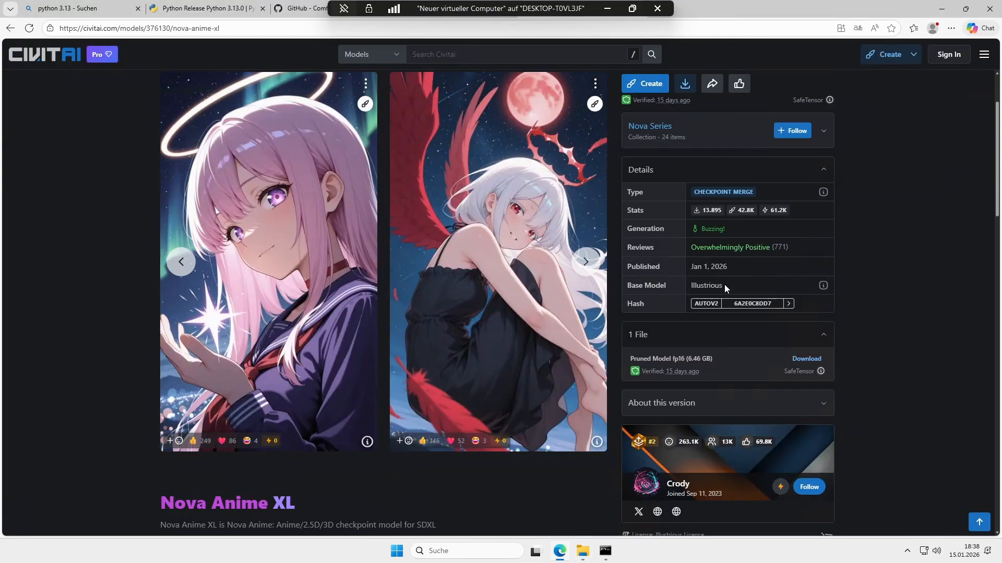
# Step: Highlight the Illustrious base model and the XL label on the Nova Anime XL Civitai page
pyautogui.moveTo(724, 284); pyautogui.dragTo(680, 286)
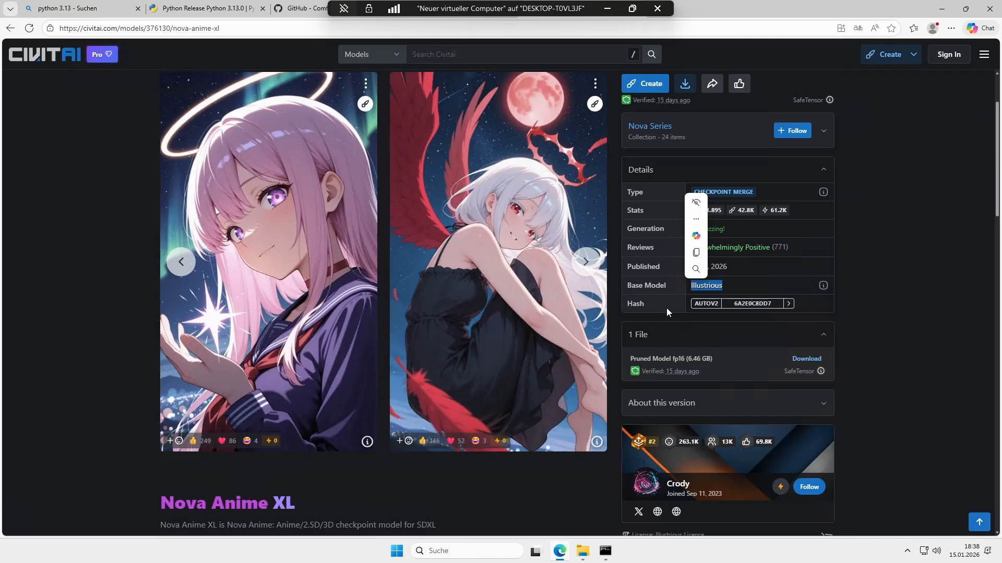
pyautogui.scroll(-3, 397, 437)
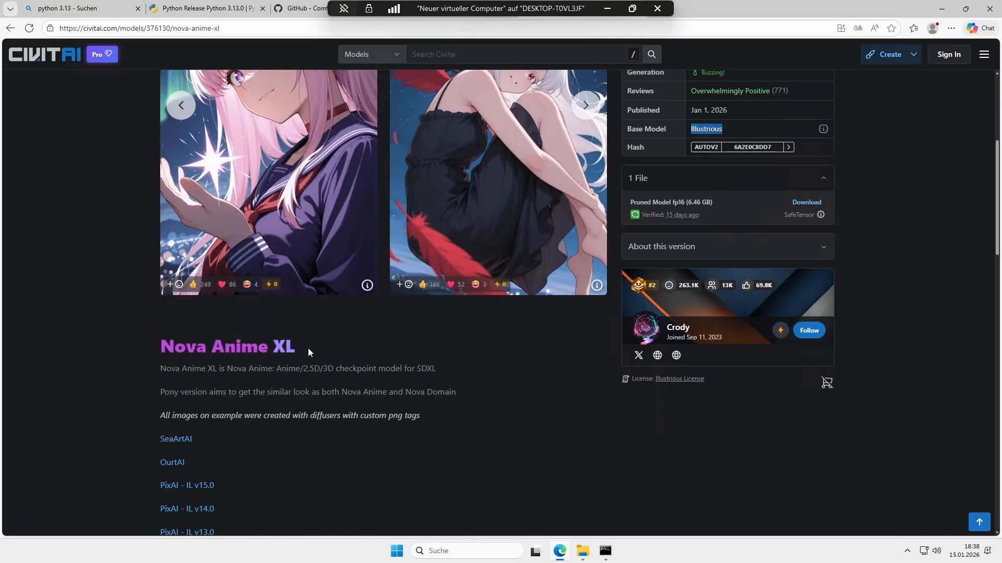
pyautogui.moveTo(299, 345); pyautogui.dragTo(272, 347)
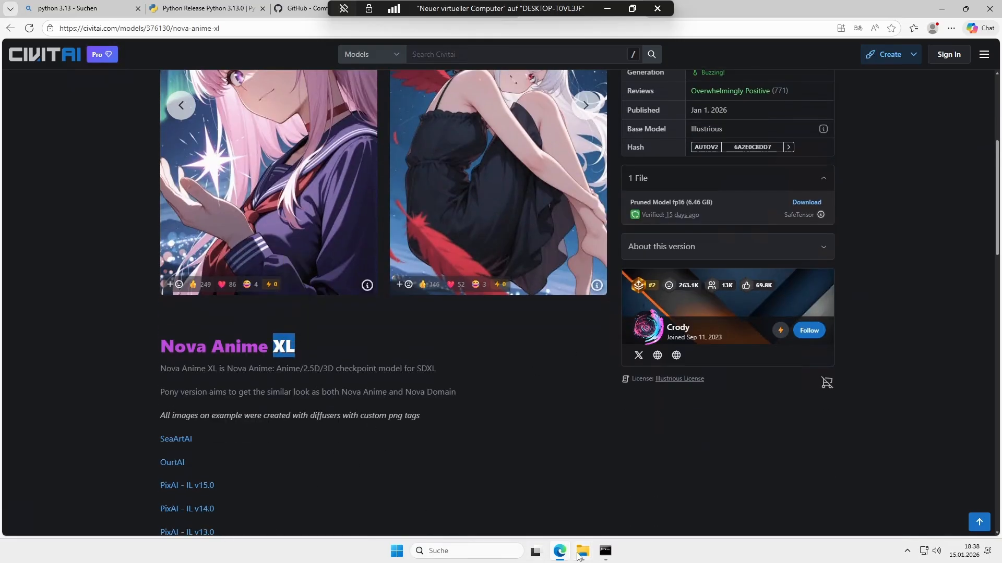
# Step: Open ComfyUI's models checkpoints folder and paste the copied checkpoint file into it
pyautogui.moveTo(580, 554)
pyautogui.click(617, 488)
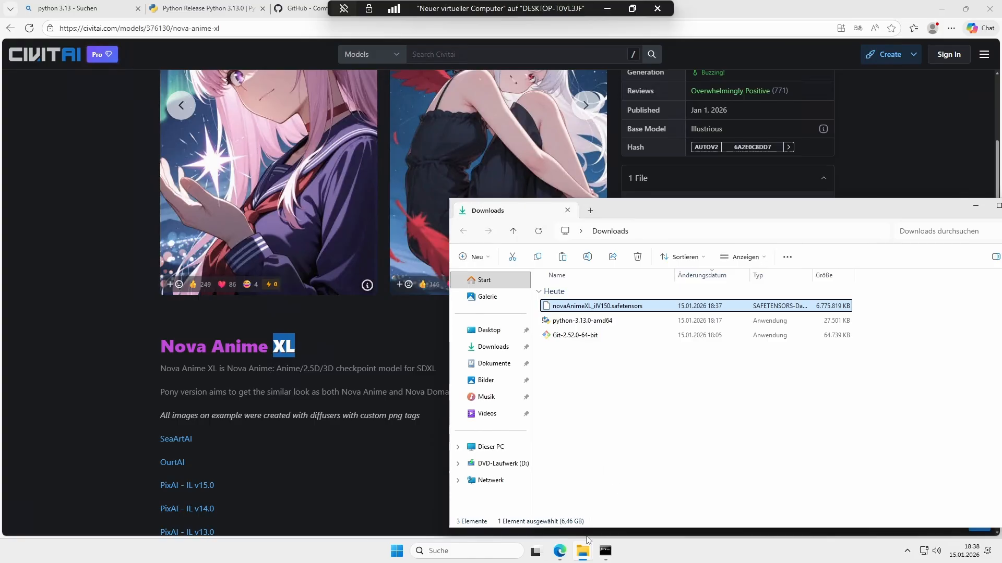
pyautogui.click(492, 495)
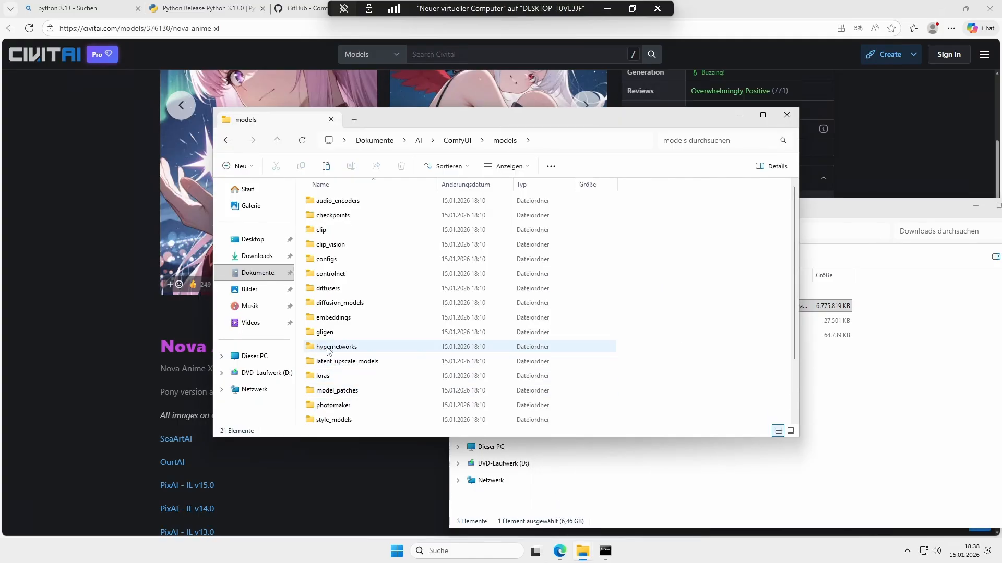
pyautogui.doubleClick(356, 216)
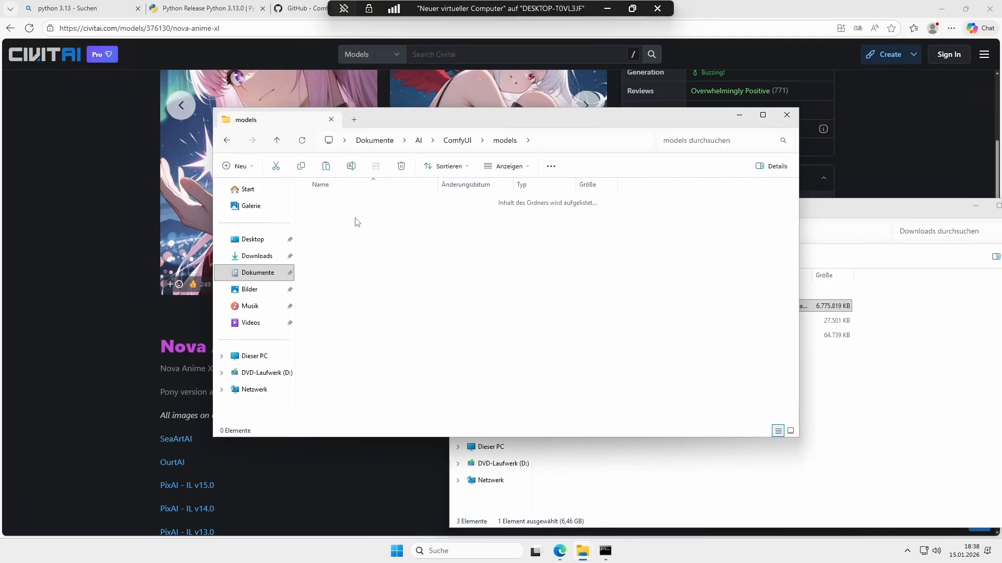
pyautogui.rightClick(360, 225)
pyautogui.press('Escape')
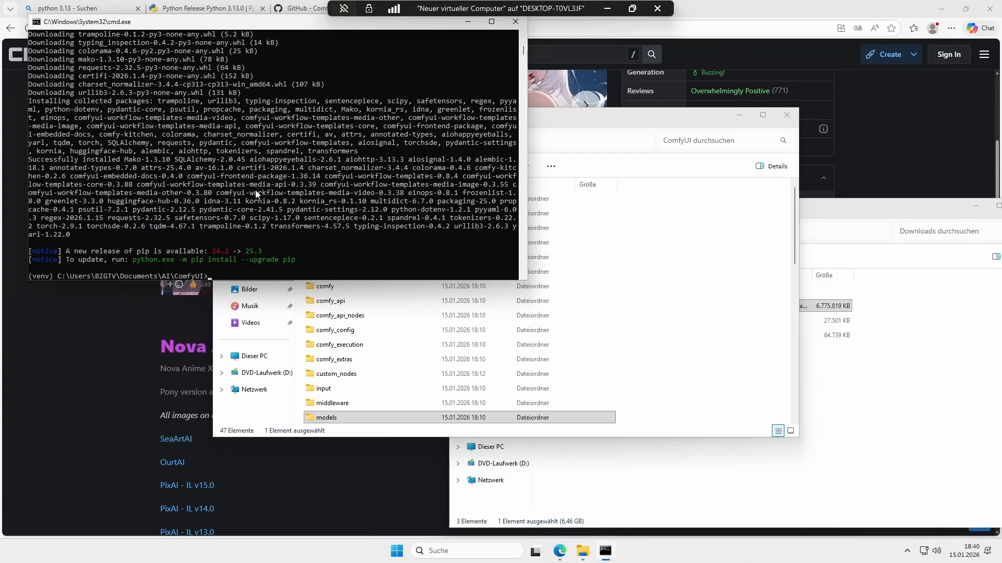
# Step: Start ComfyUI by running python main.py in the activated environment
pyautogui.write('python main.py')
pyautogui.press('Return')
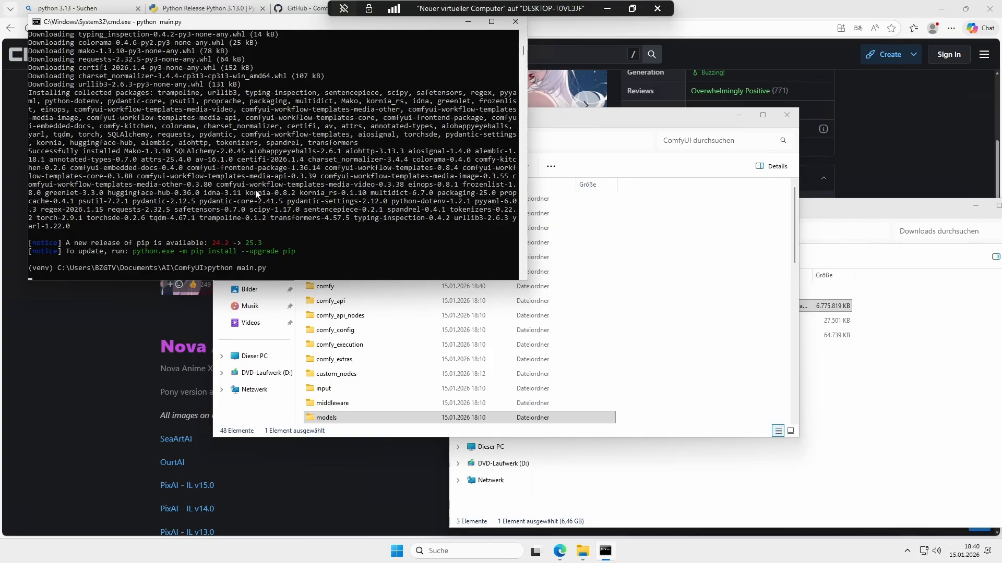
# Step: Stop the server, relaunch it with python main.py --listen, and stop it again
pyautogui.hotkey('ctrl', 'c')
pyautogui.press('Up')
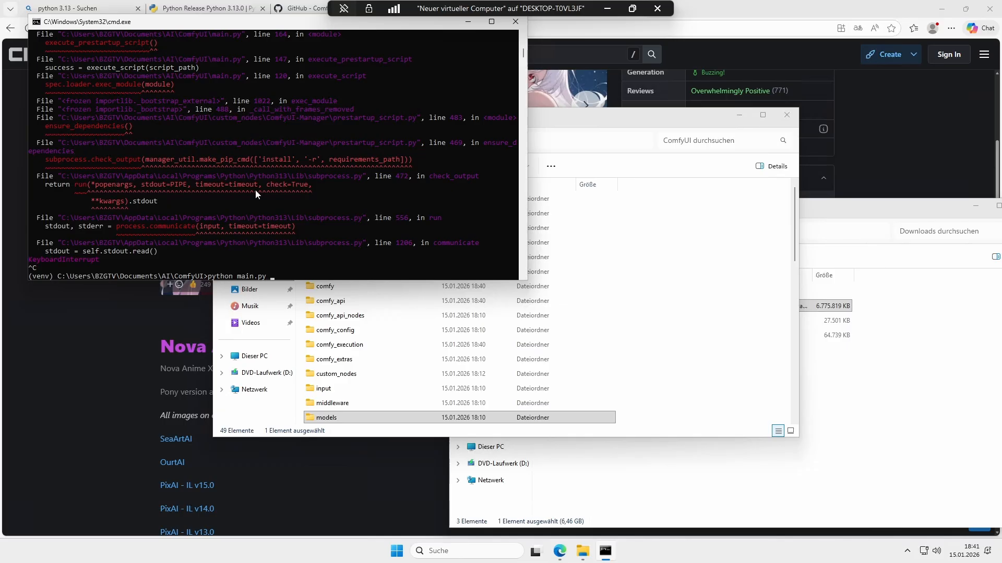
pyautogui.write('--listen')
pyautogui.press('Return')
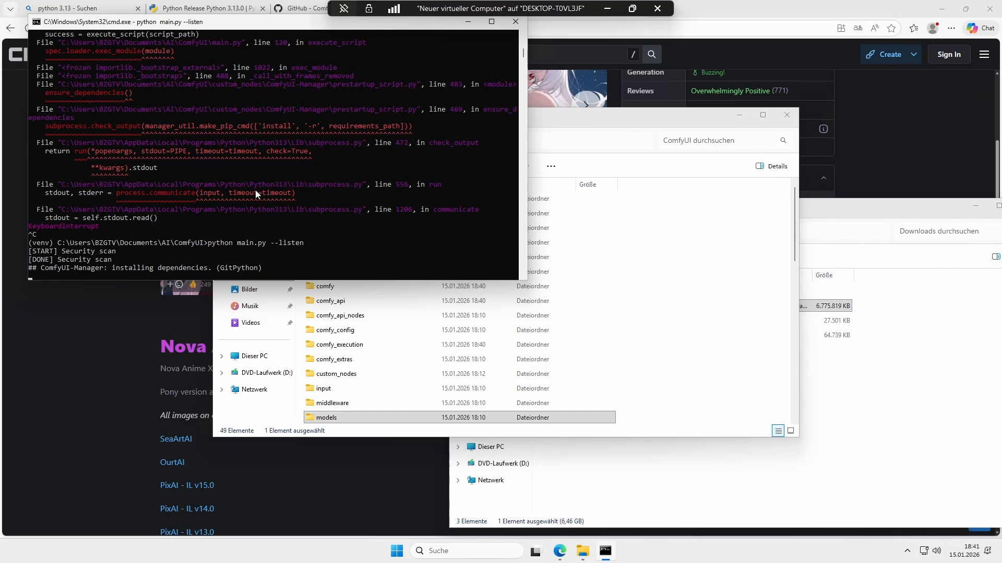
pyautogui.hotkey('ctrl', 'c')
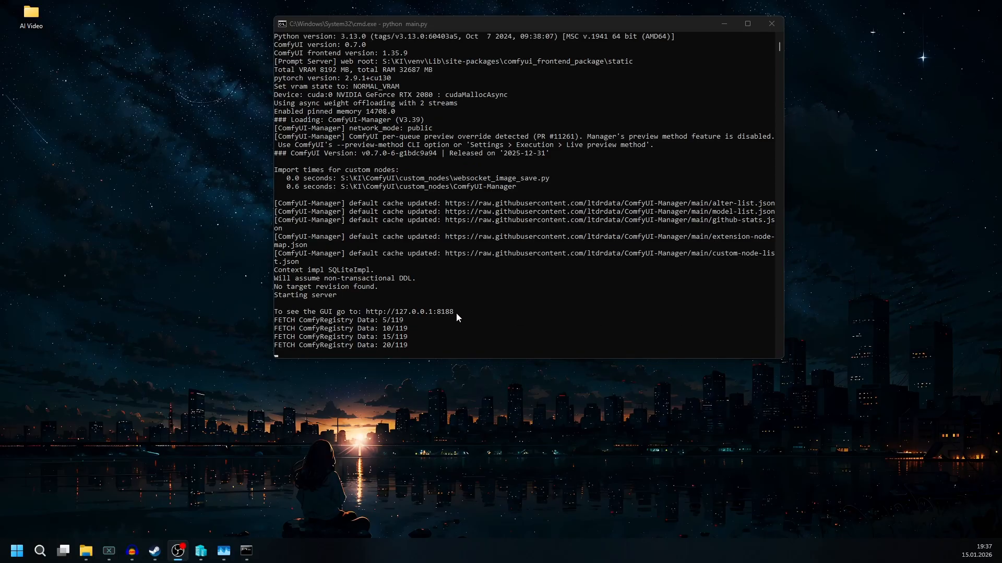
pyautogui.click(455, 310)
pyautogui.moveTo(368, 312); pyautogui.dragTo(452, 314)
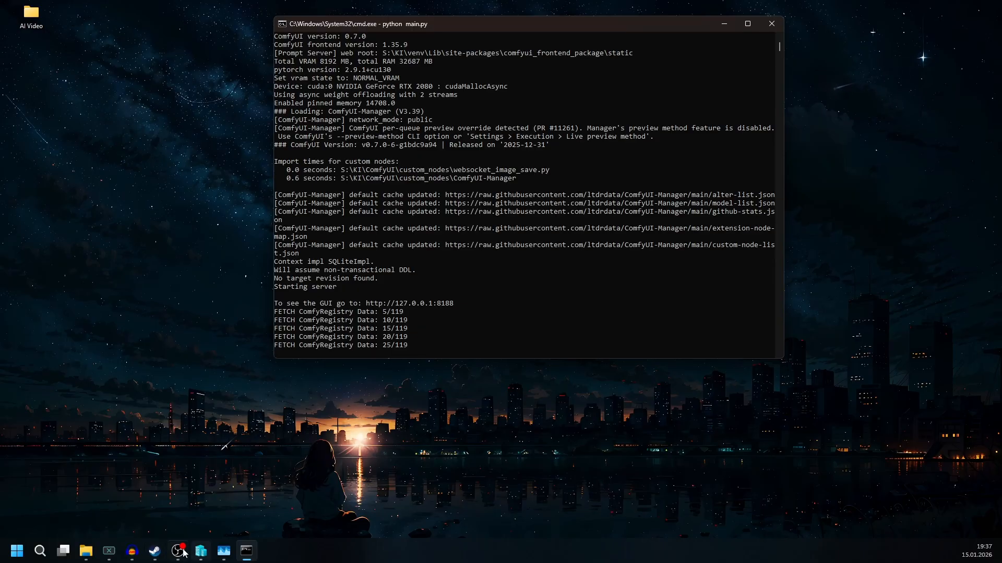
pyautogui.click(42, 554)
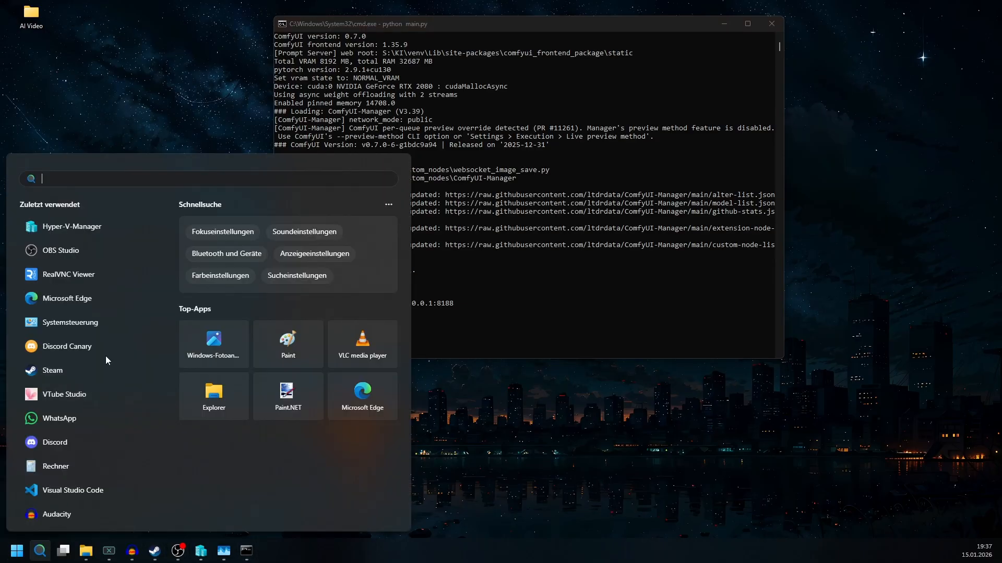
pyautogui.click(102, 293)
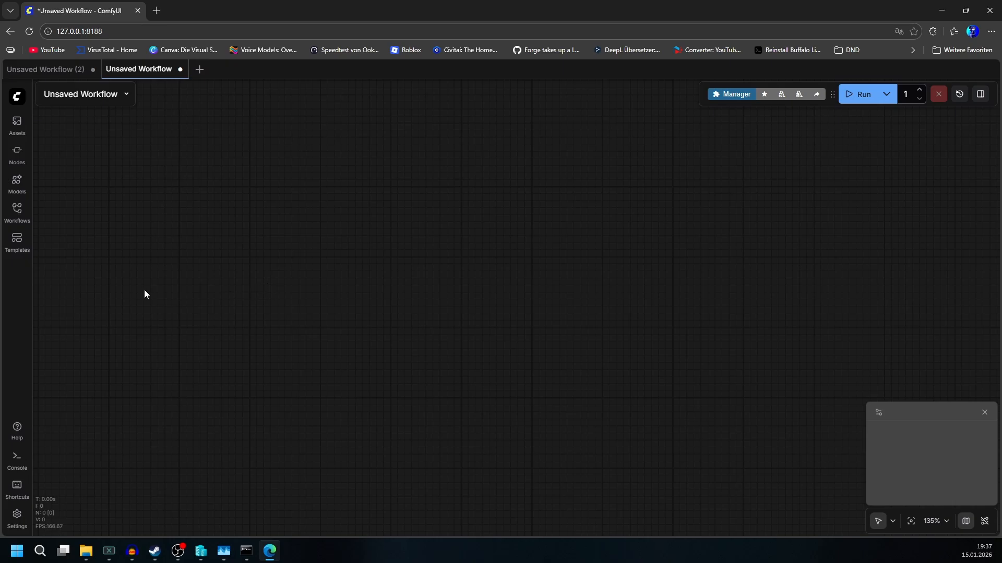
pyautogui.moveTo(420, 297); pyautogui.dragTo(571, 273)
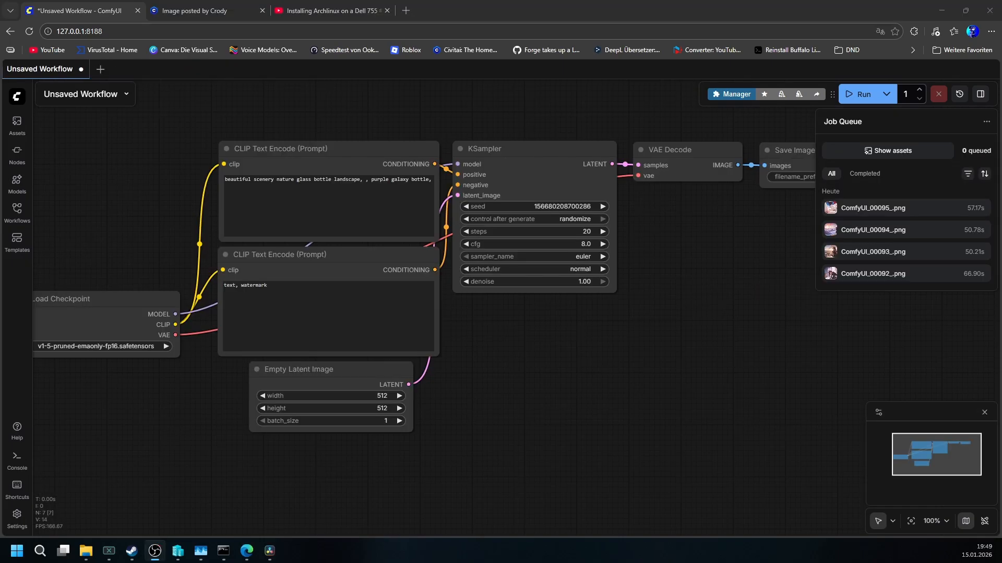
# Step: Switch to the LoRA workflow and set the Load Checkpoint model to novaAnimeXL_ilV150.safetensors
pyautogui.click(82, 70)
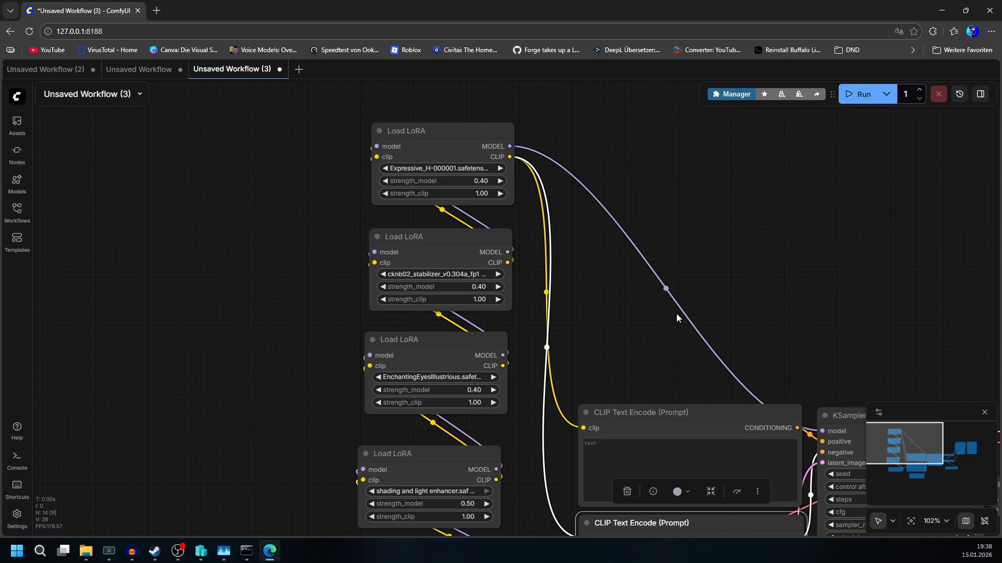
pyautogui.moveTo(261, 360); pyautogui.dragTo(394, 124)
pyautogui.scroll(9, 354, 396)
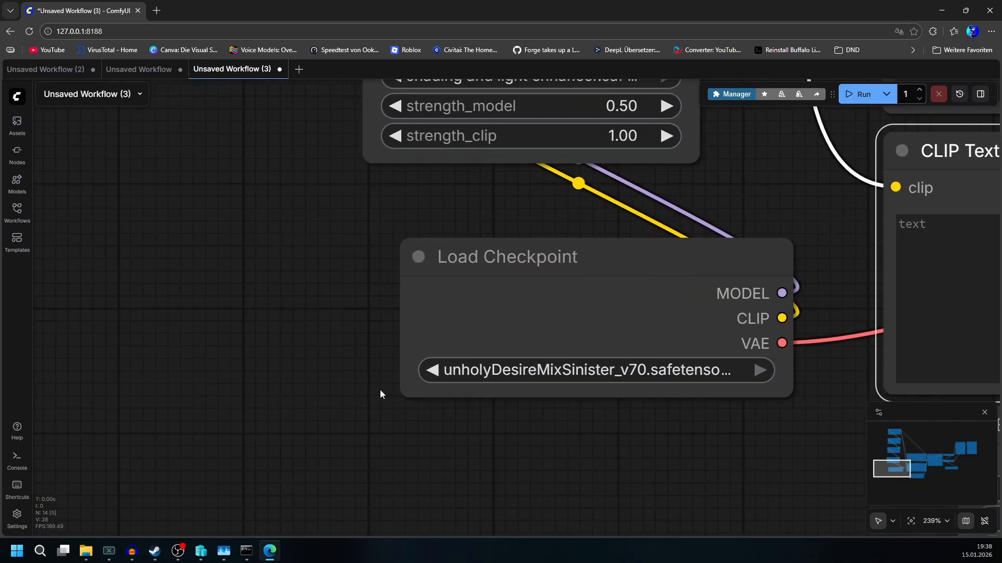
pyautogui.click(459, 368)
pyautogui.click(510, 375)
pyautogui.moveTo(503, 435); pyautogui.dragTo(458, 441)
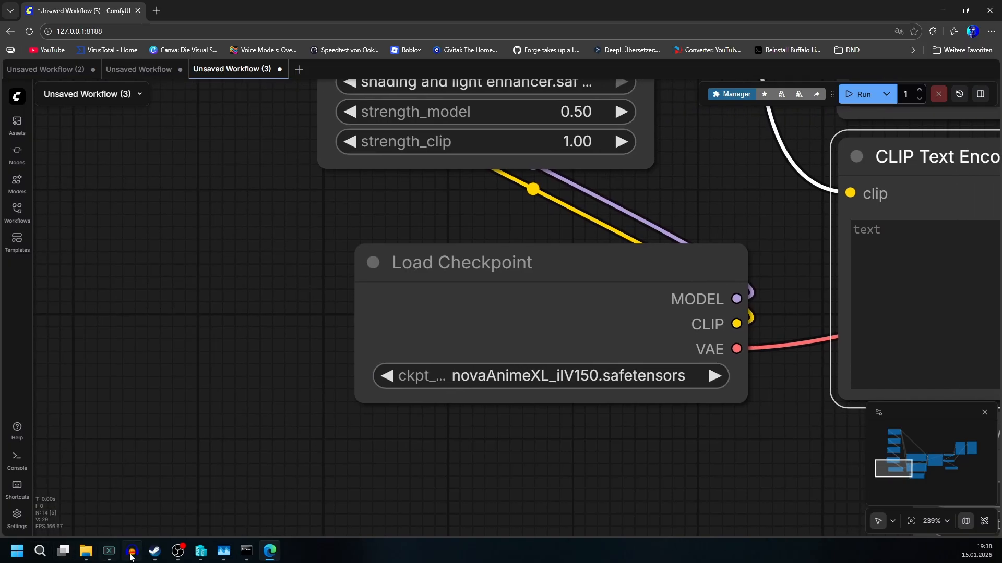
# Step: Open the Nova Anime XL page on Civitai in a new tab and view an example image's generation data
pyautogui.click(156, 10)
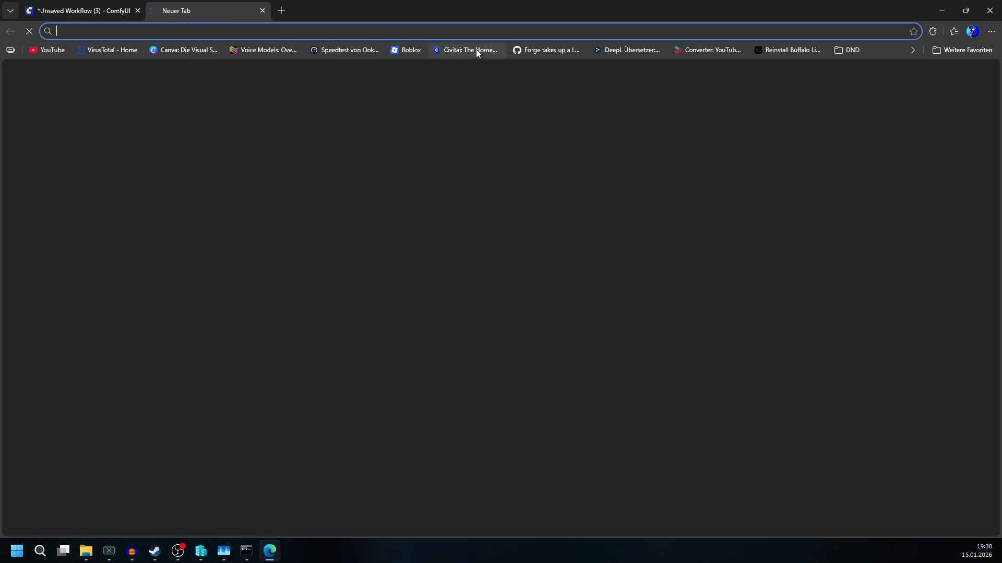
pyautogui.click(475, 49)
pyautogui.scroll(6, 404, 329)
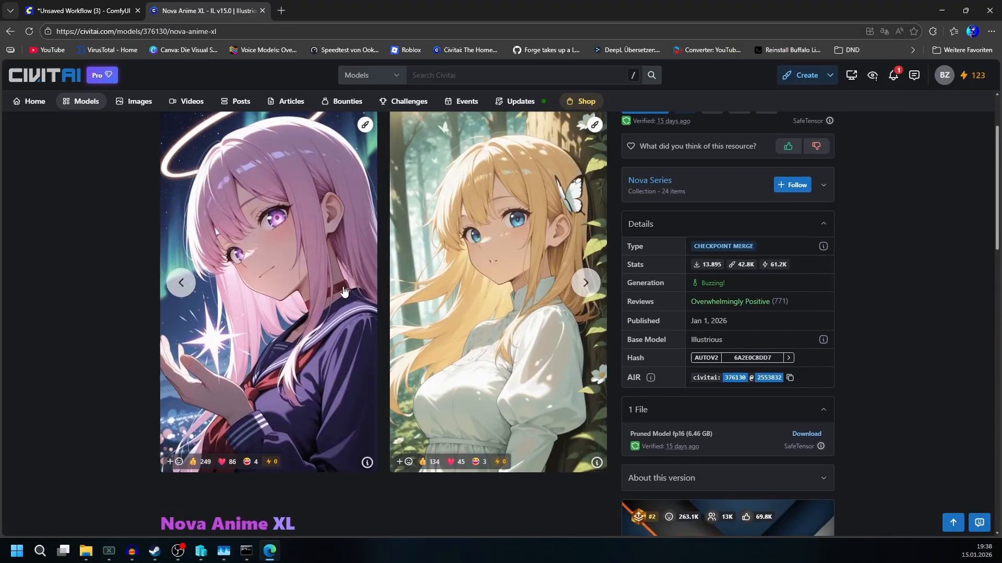
pyautogui.click(332, 282)
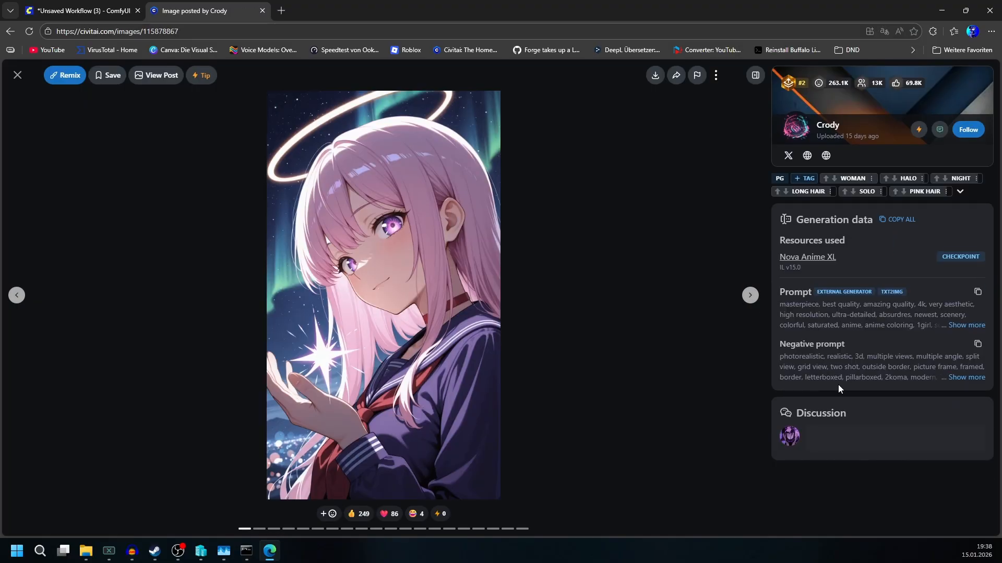
# Step: Paste the example image's negative prompt into the lower CLIP Text Encode node in ComfyUI
pyautogui.click(78, 10)
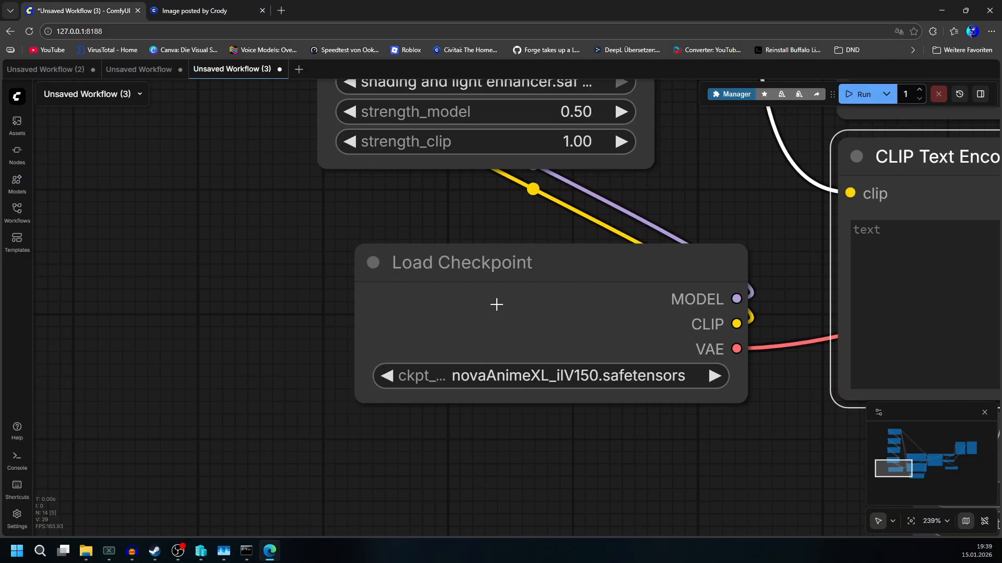
pyautogui.scroll(-5, 496, 304)
pyautogui.hscroll(6, 694, 392)
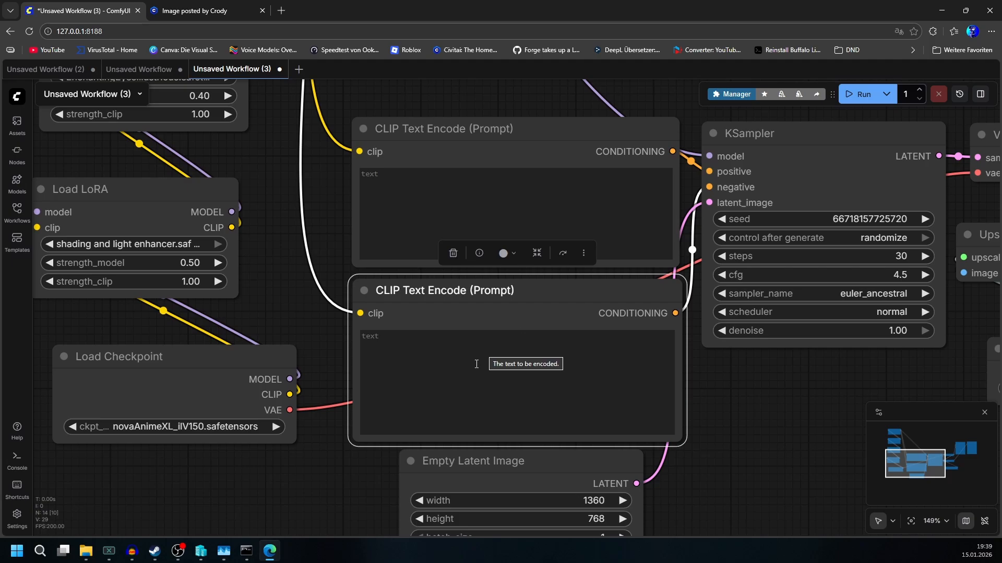
pyautogui.click(497, 371)
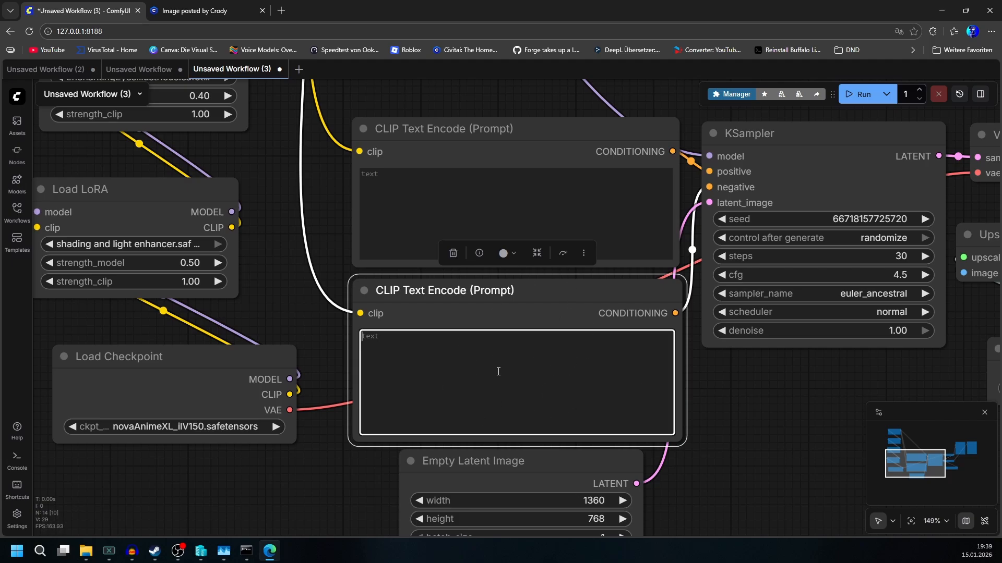
pyautogui.rightClick(497, 372)
pyautogui.click(533, 264)
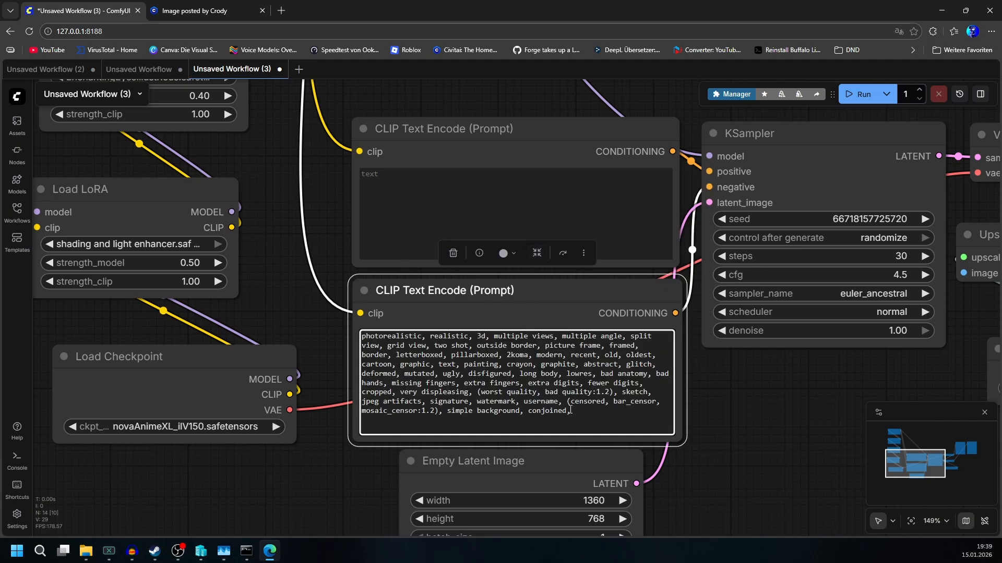
pyautogui.scroll(6, 706, 418)
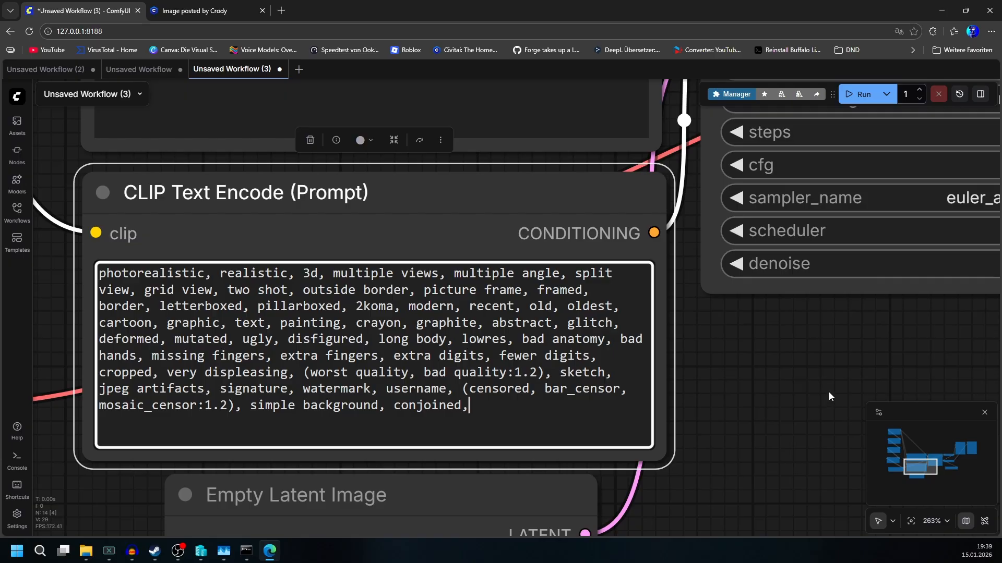
pyautogui.scroll(-7, 822, 391)
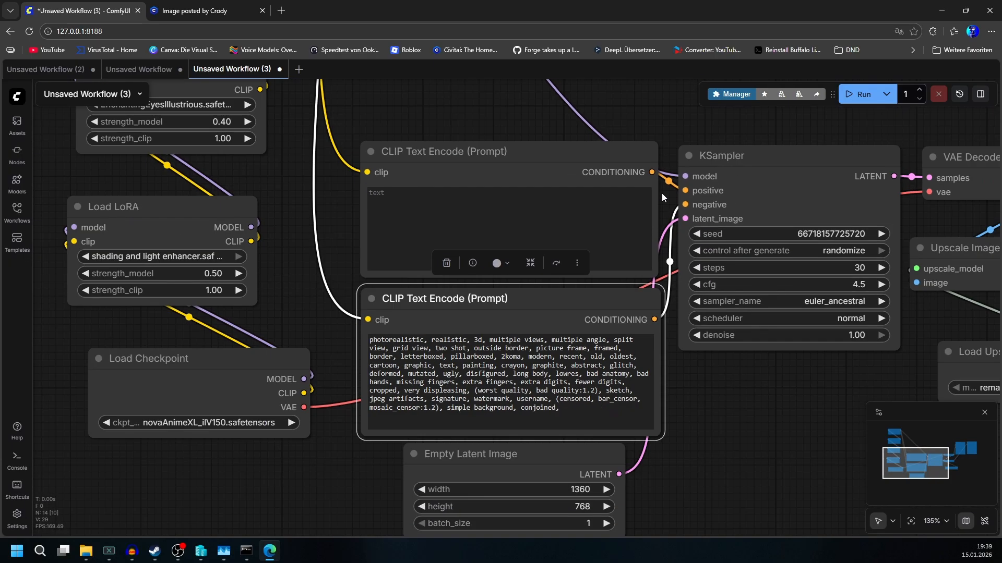
# Step: Copy the beginning of the example image's positive prompt, through '1girl, solo,', from the Civitai page
pyautogui.moveTo(677, 118); pyautogui.dragTo(835, 282)
pyautogui.scroll(7, 745, 273)
pyautogui.scroll(3, 650, 300)
pyautogui.moveTo(574, 283); pyautogui.dragTo(452, 104)
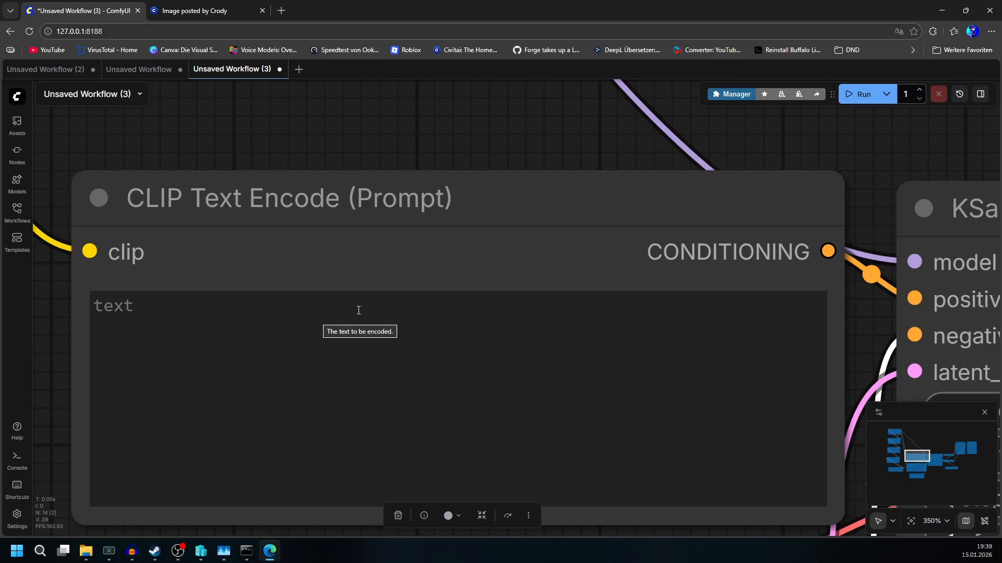
pyautogui.click(217, 6)
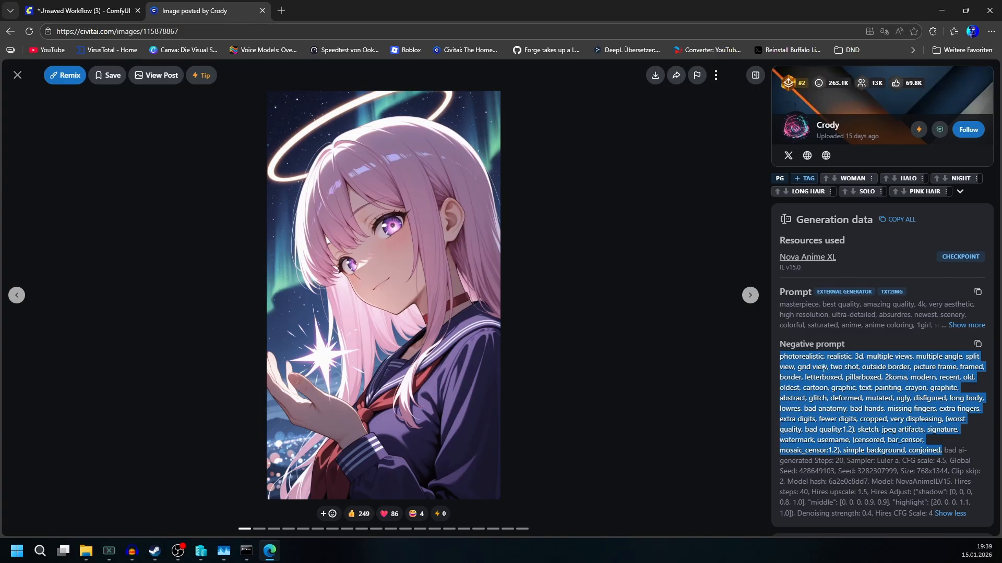
pyautogui.moveTo(780, 305); pyautogui.dragTo(975, 318)
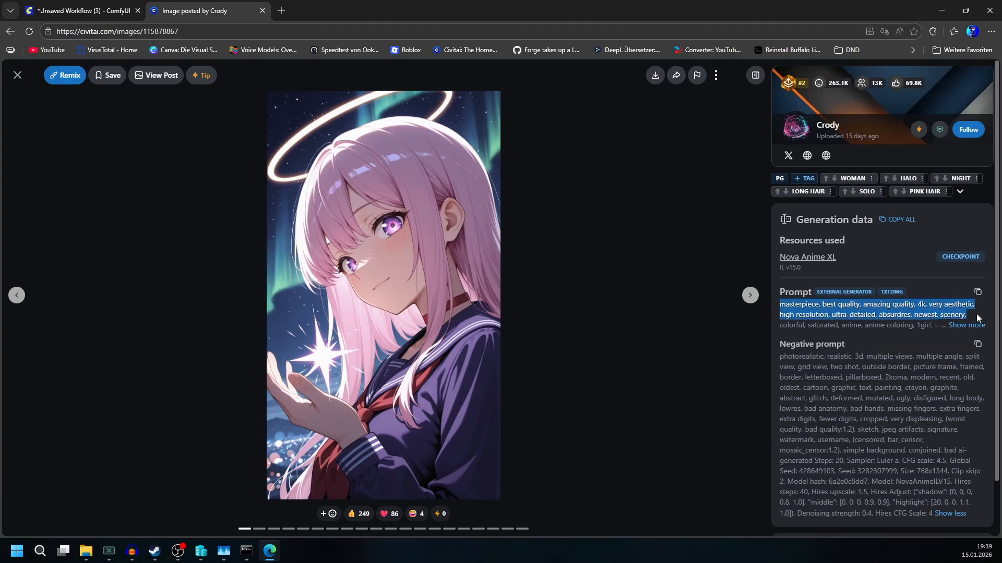
pyautogui.click(963, 325)
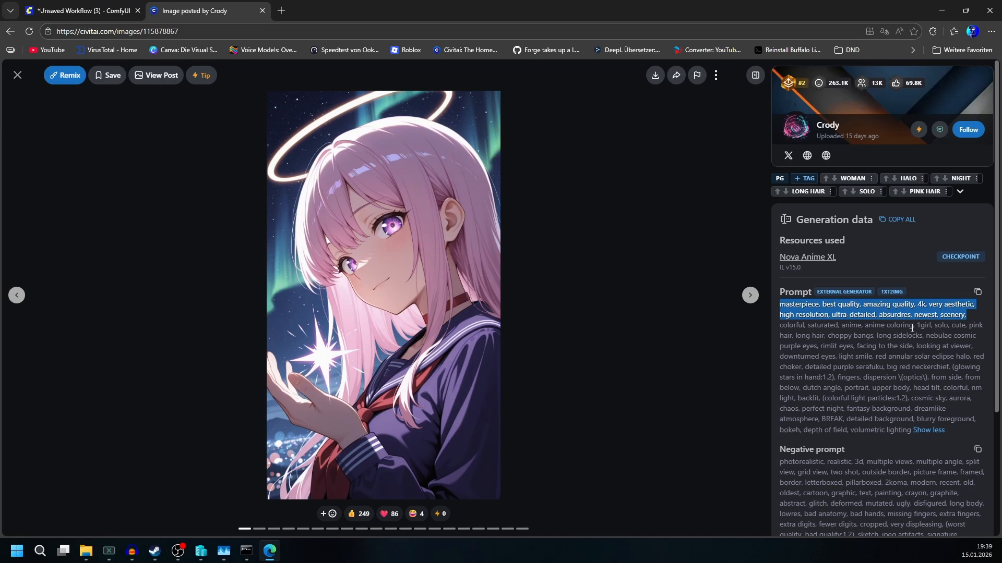
pyautogui.moveTo(913, 326); pyautogui.dragTo(953, 323)
pyautogui.rightClick(924, 313)
pyautogui.click(924, 315)
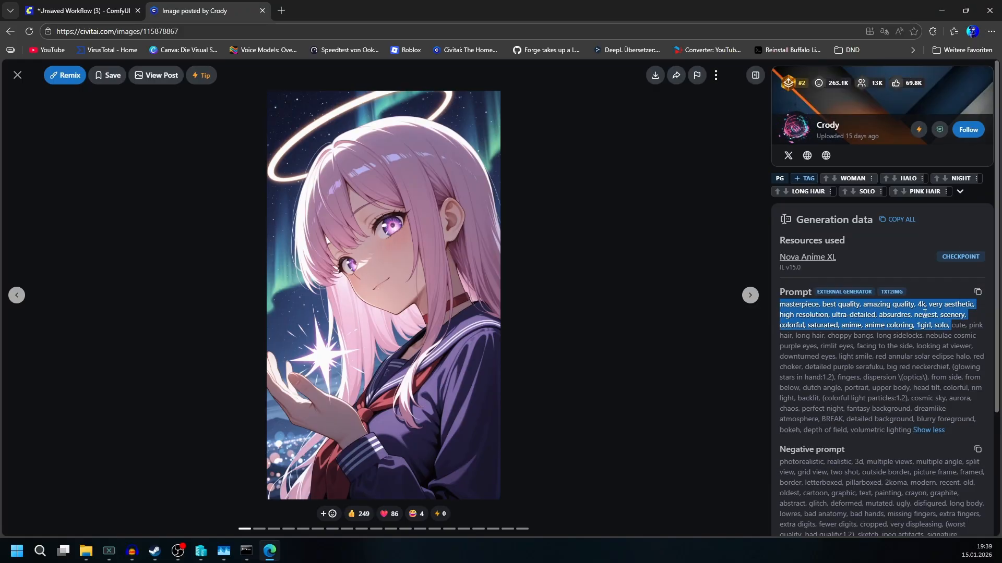
# Step: Paste the copied prompt into the upper CLIP Text Encode node in ComfyUI
pyautogui.click(58, 4)
pyautogui.click(469, 316)
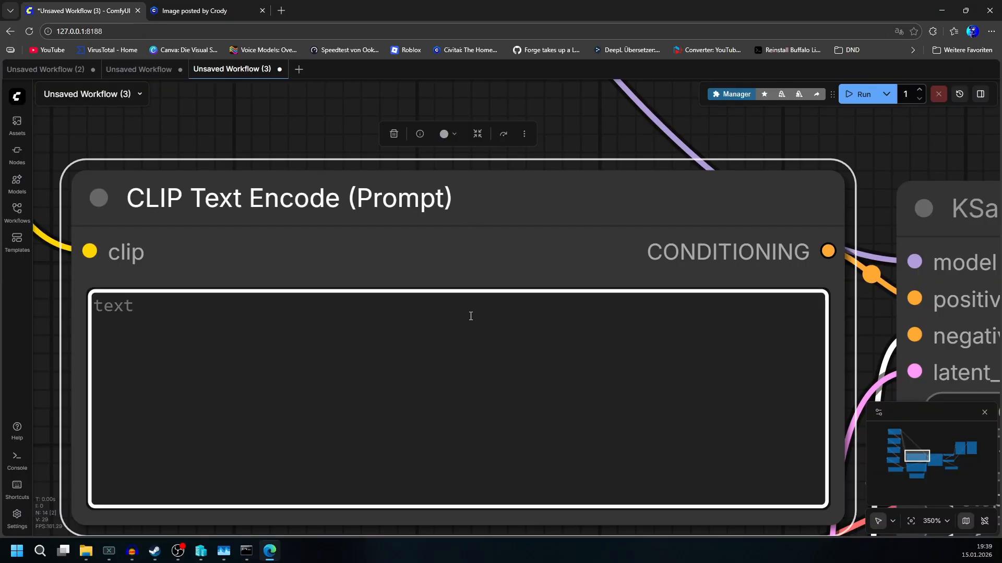
pyautogui.hotkey('ctrl', 'v')
pyautogui.scroll(-6, 470, 316)
pyautogui.scroll(5, 574, 292)
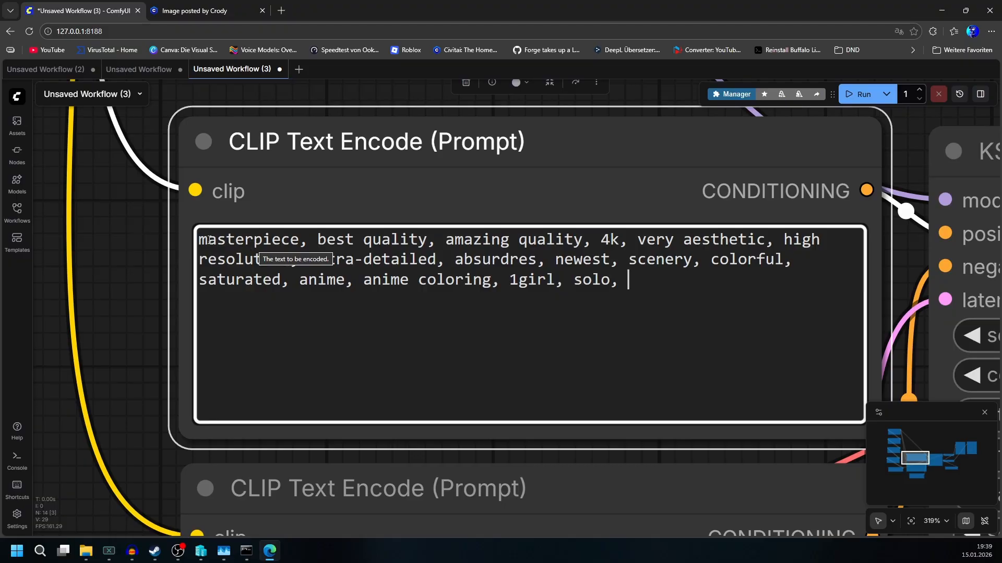
# Step: Append 'brown longhair, black cat ears, black cat paws, black cat tail,' to the end of the positive prompt
pyautogui.moveTo(445, 240); pyautogui.dragTo(592, 240)
pyautogui.scroll(-6, 517, 427)
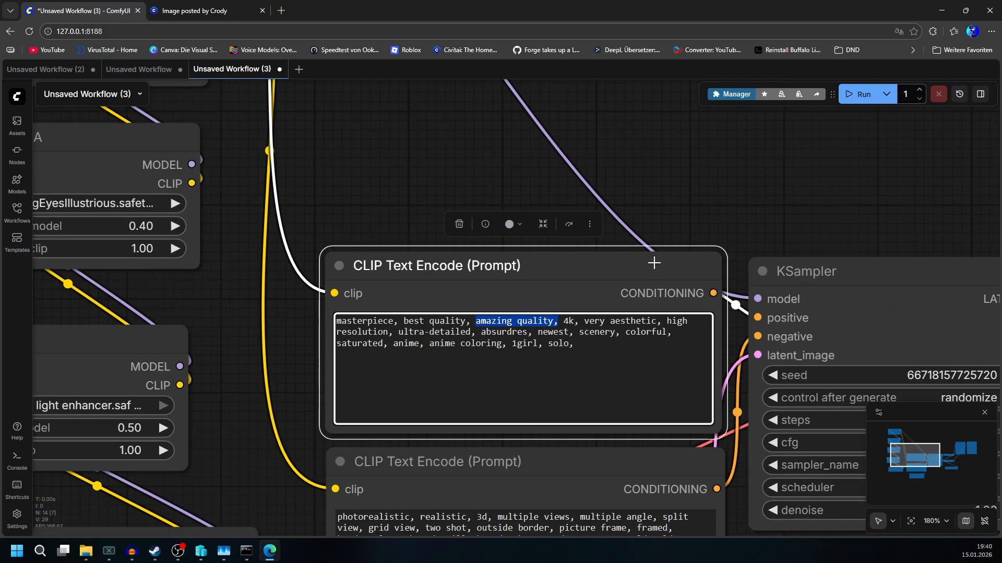
pyautogui.scroll(5, 658, 313)
pyautogui.click(623, 341)
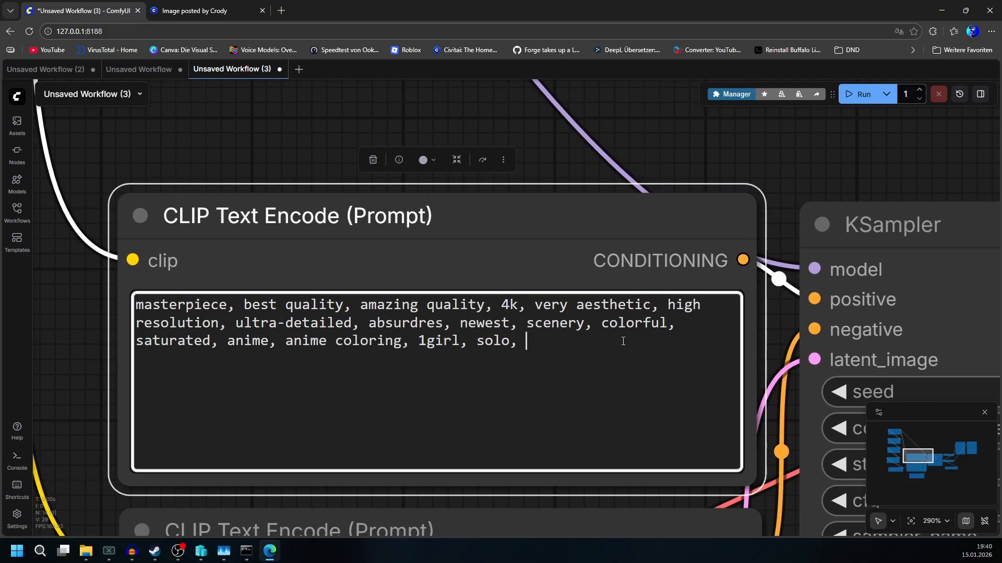
pyautogui.write('bri')
pyautogui.press('BackSpace')
pyautogui.write('own longhair, black')
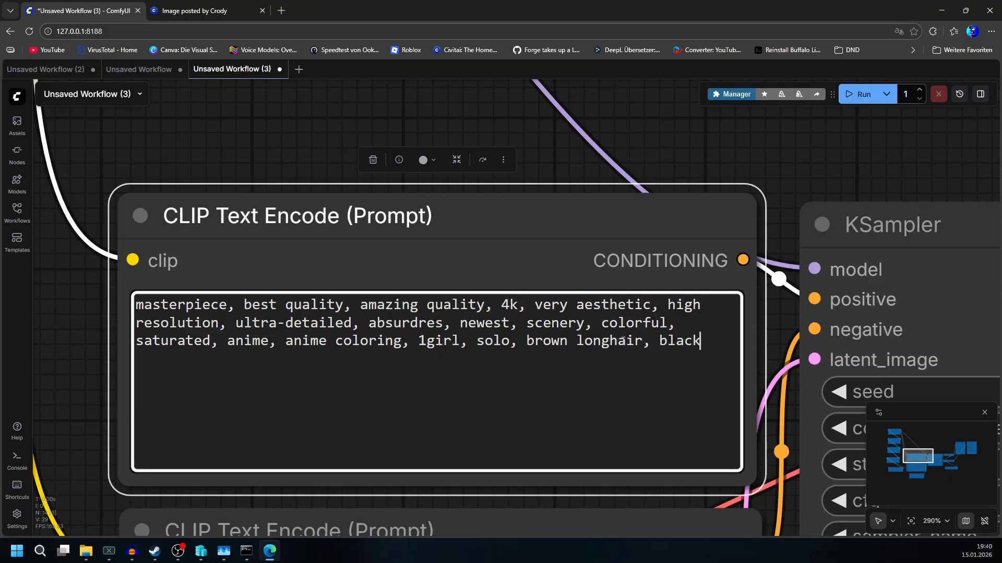
pyautogui.write(' cat ears, black cat pa')
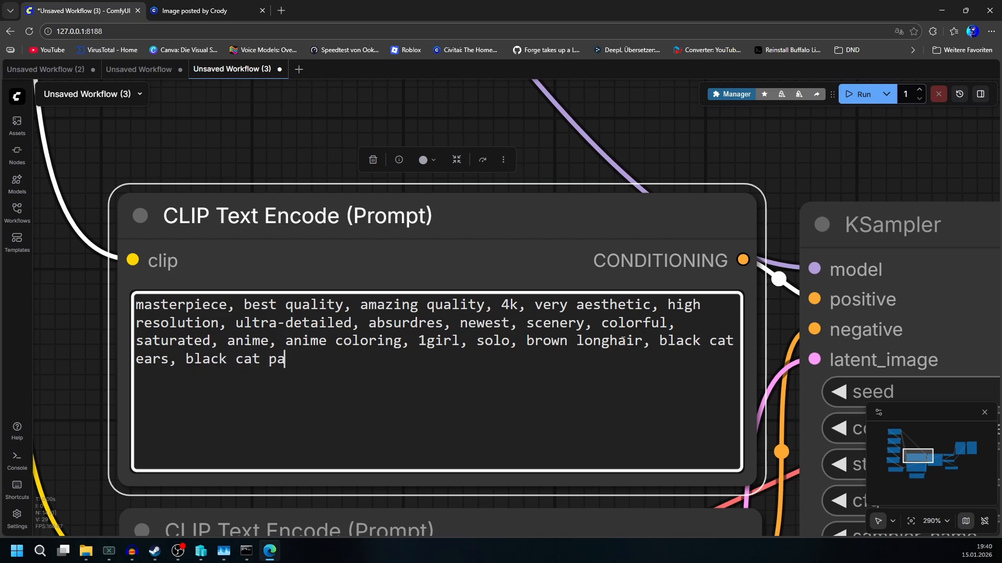
pyautogui.write('ws, black ca')
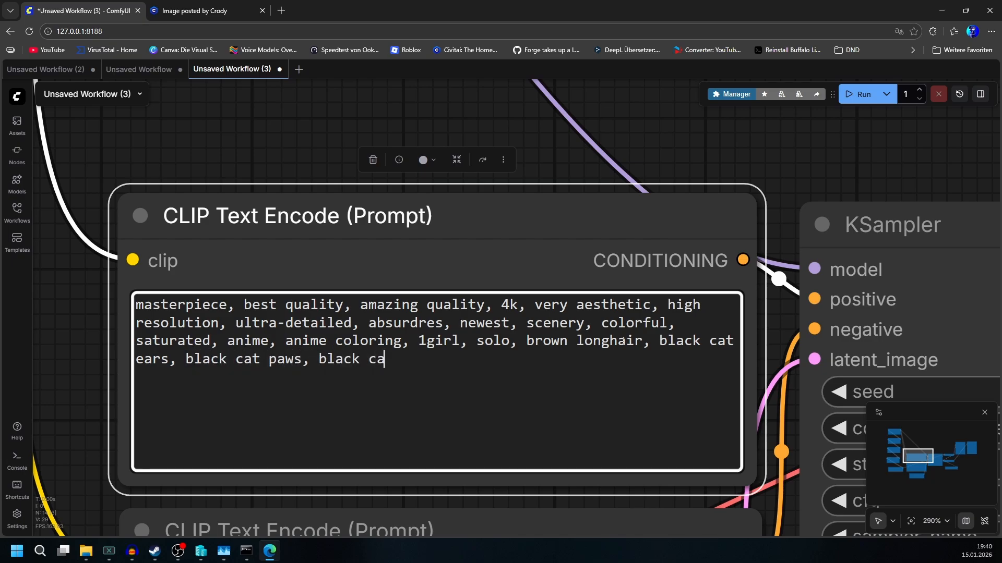
pyautogui.write('t tail,')
pyautogui.scroll(-3, 384, 295)
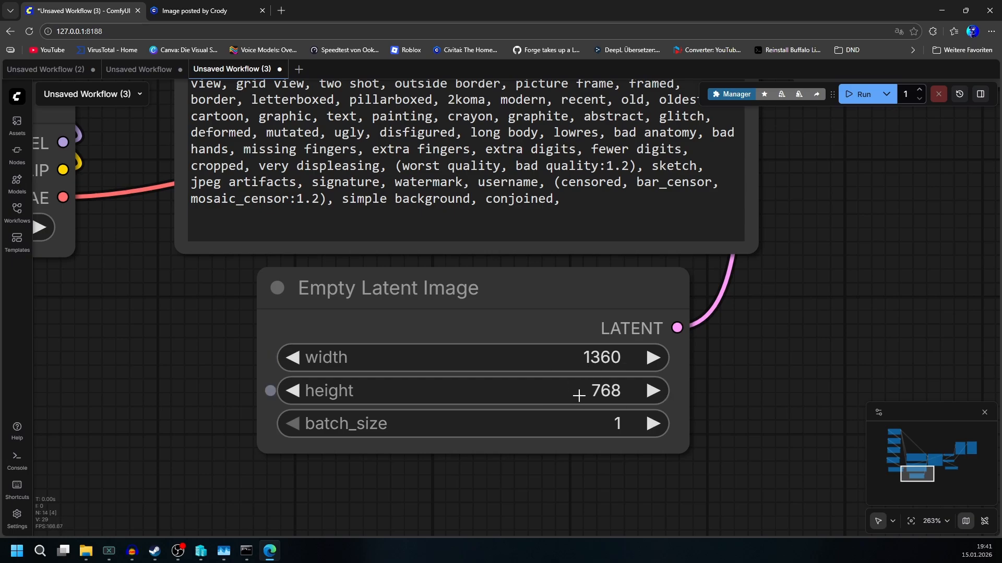
# Step: Run the workflow to generate an image
pyautogui.scroll(-7, 618, 427)
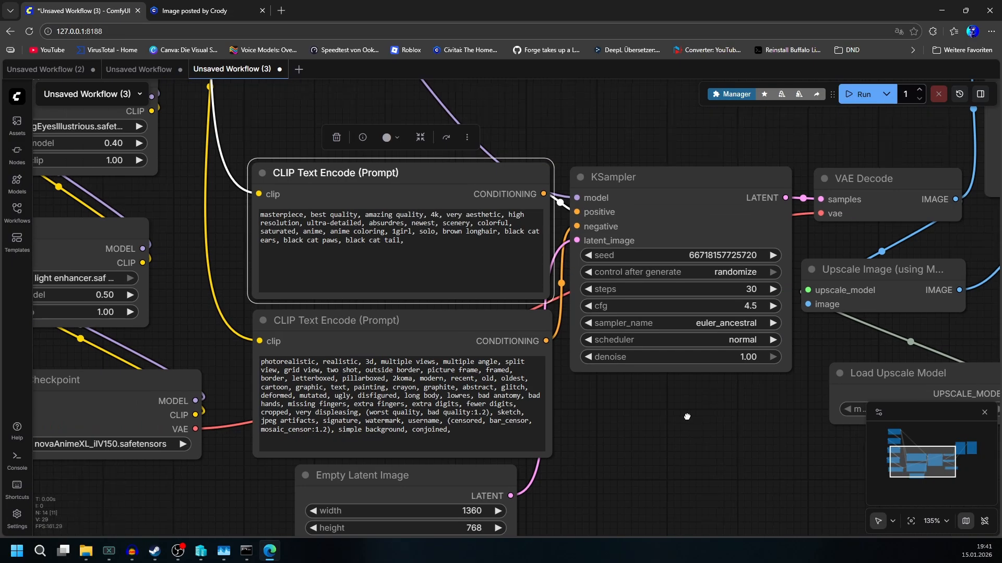
pyautogui.scroll(5, 639, 439)
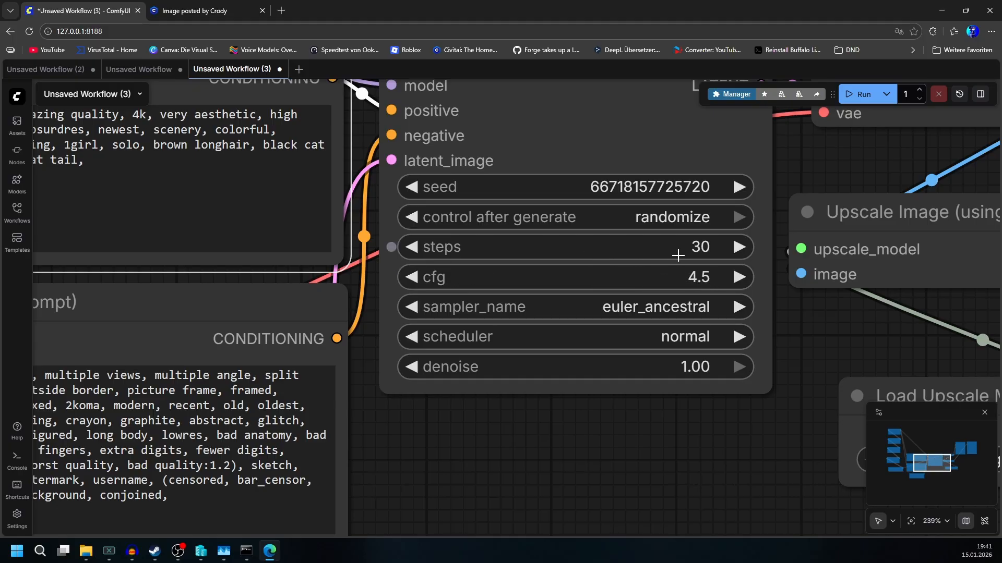
pyautogui.moveTo(791, 408); pyautogui.dragTo(463, 456)
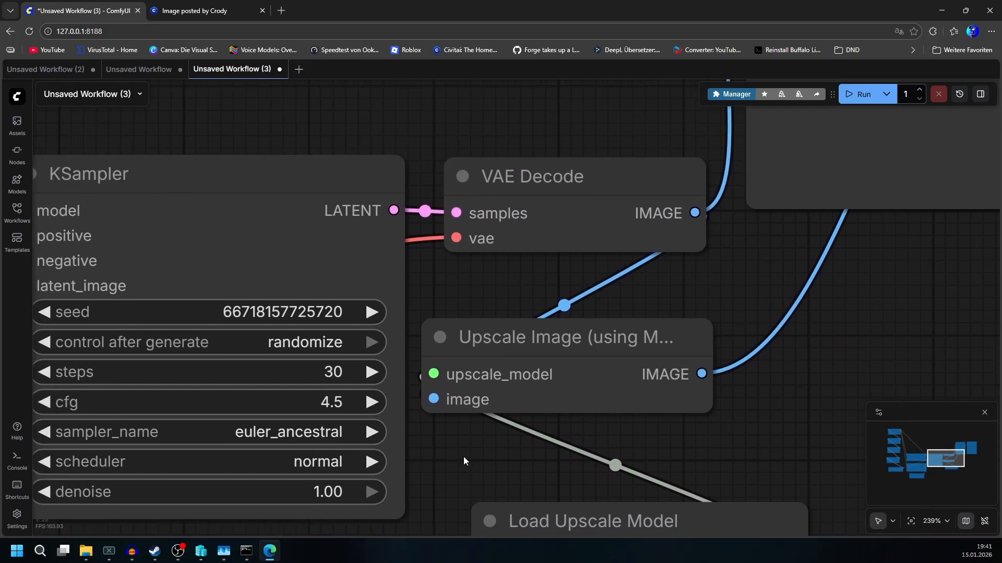
pyautogui.scroll(-6, 537, 454)
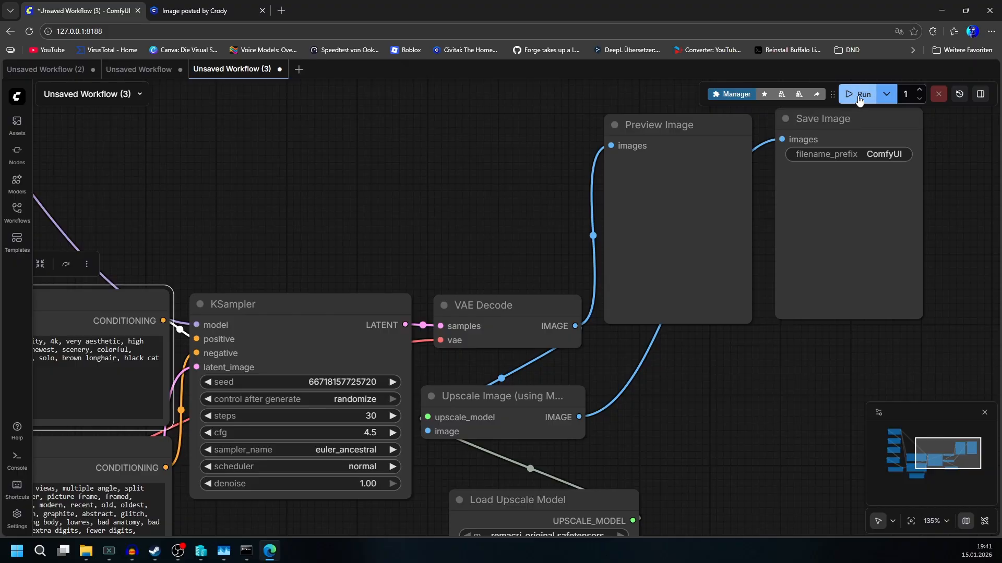
pyautogui.click(859, 99)
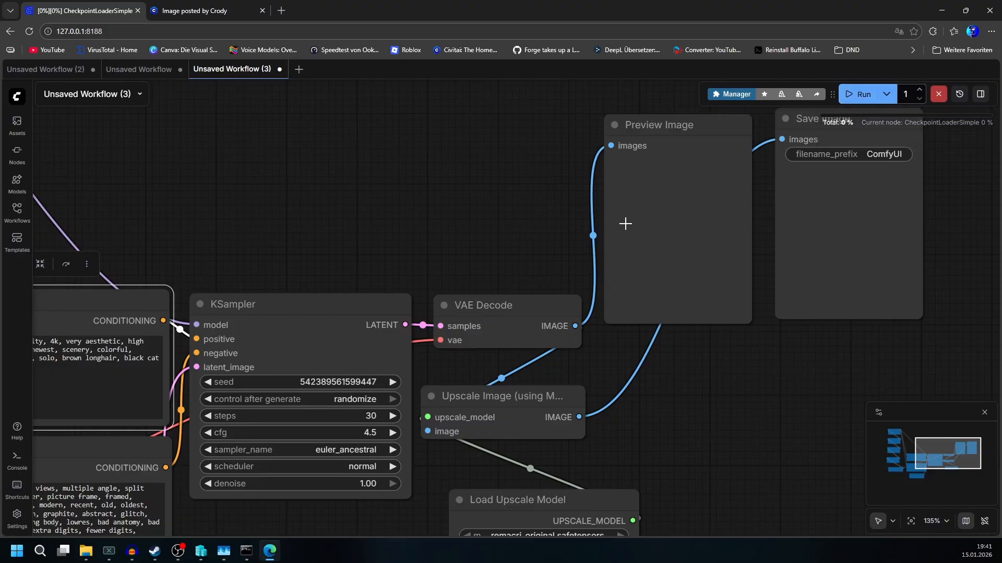
# Step: Open the job queue and follow the generation's progress across the workflow's nodes
pyautogui.moveTo(489, 177); pyautogui.dragTo(862, 192)
pyautogui.moveTo(655, 208); pyautogui.dragTo(934, 258)
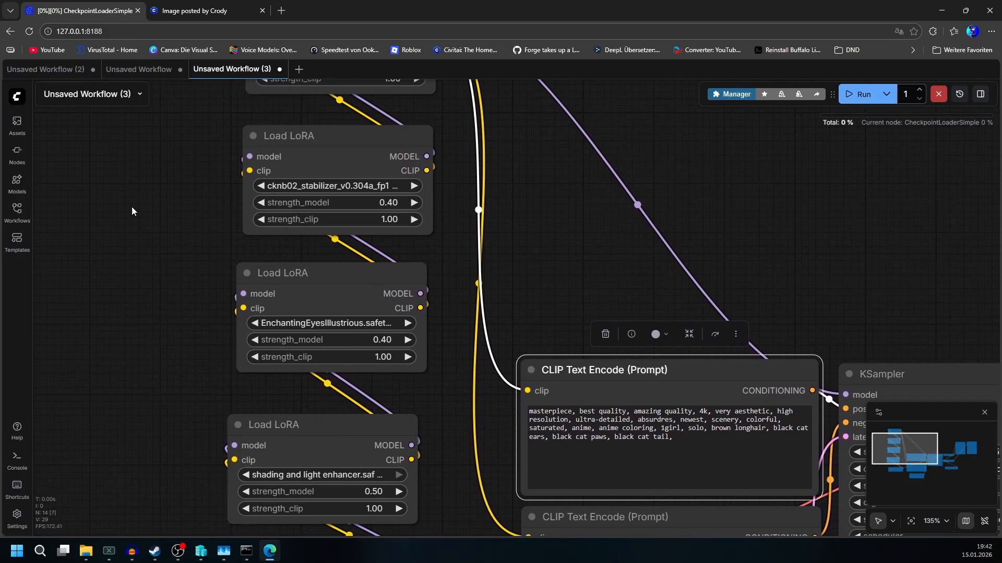
pyautogui.click(958, 98)
pyautogui.moveTo(744, 259); pyautogui.dragTo(220, 243)
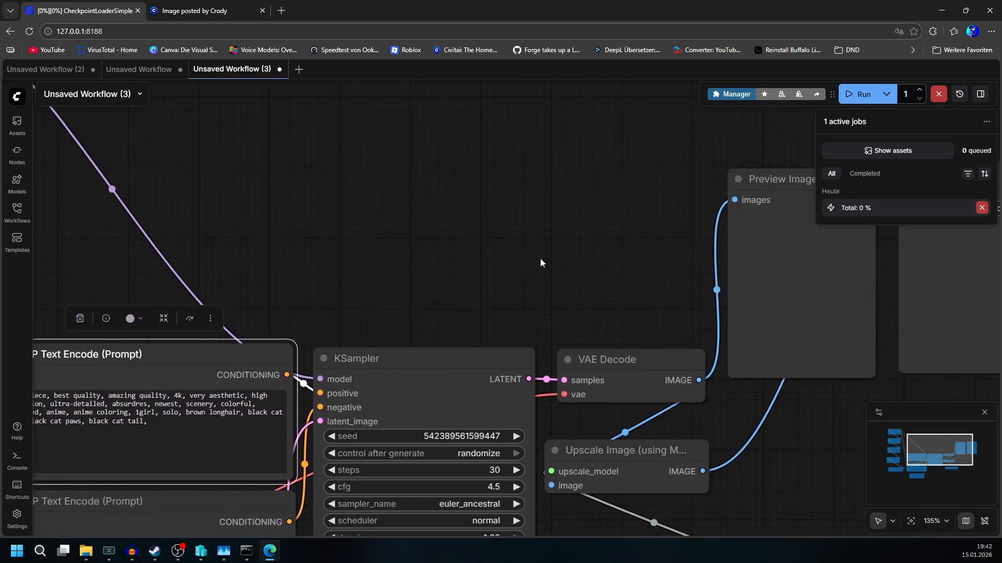
pyautogui.moveTo(575, 263); pyautogui.dragTo(666, 195)
pyautogui.moveTo(566, 245); pyautogui.dragTo(849, 124)
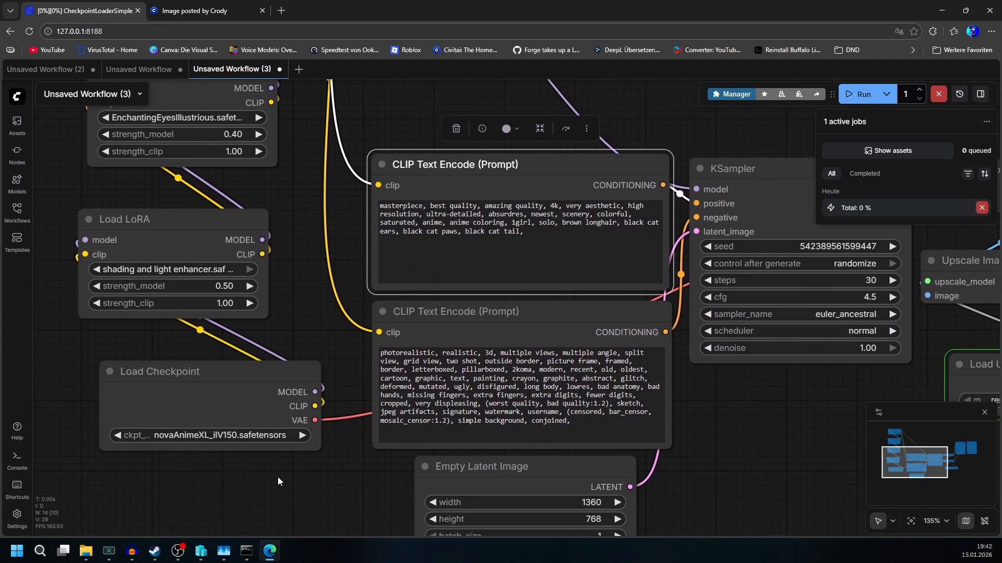
pyautogui.moveTo(324, 280); pyautogui.dragTo(341, 516)
pyautogui.moveTo(420, 255); pyautogui.dragTo(163, 180)
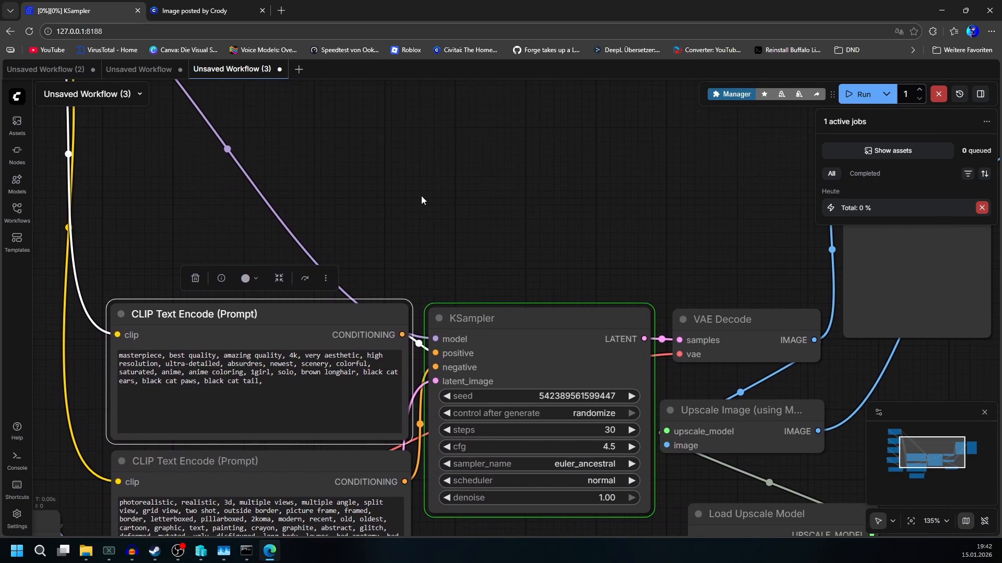
pyautogui.scroll(3, 422, 196)
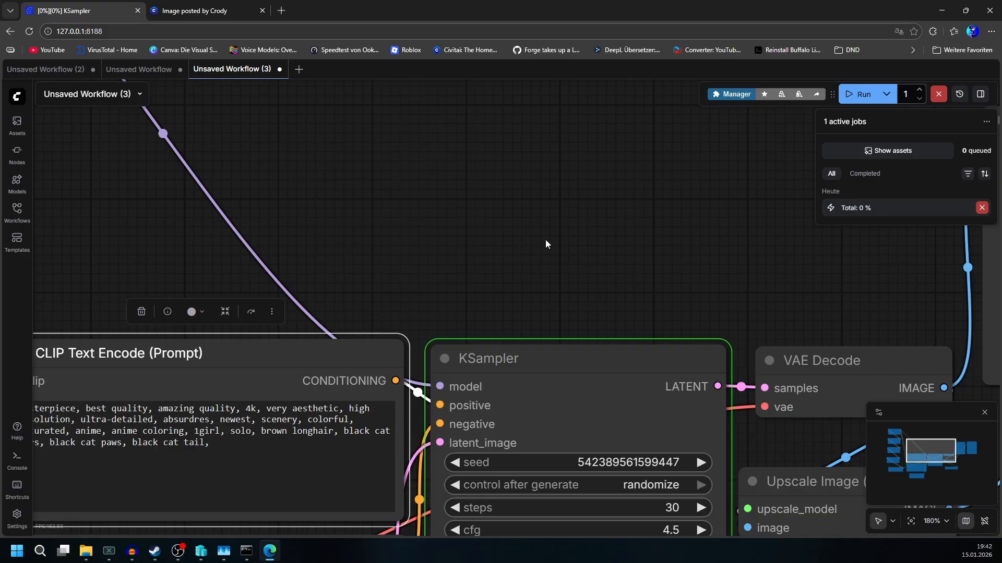
pyautogui.moveTo(558, 243); pyautogui.dragTo(874, 275)
pyautogui.scroll(-5, 631, 300)
pyautogui.moveTo(568, 285); pyautogui.dragTo(434, 265)
pyautogui.scroll(4, 624, 300)
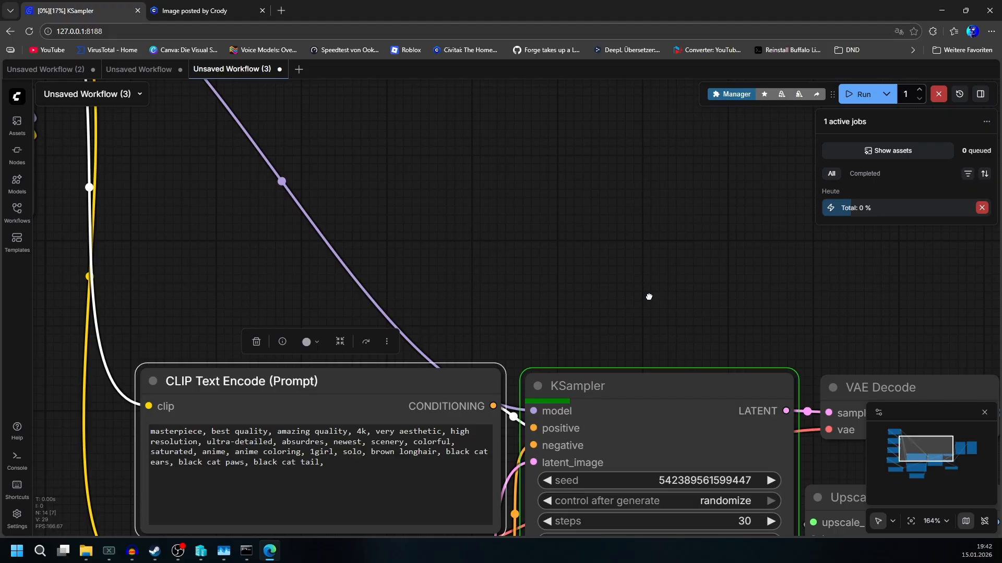
pyautogui.moveTo(649, 297); pyautogui.dragTo(988, 330)
pyautogui.scroll(-5, 793, 316)
pyautogui.scroll(-5, 542, 245)
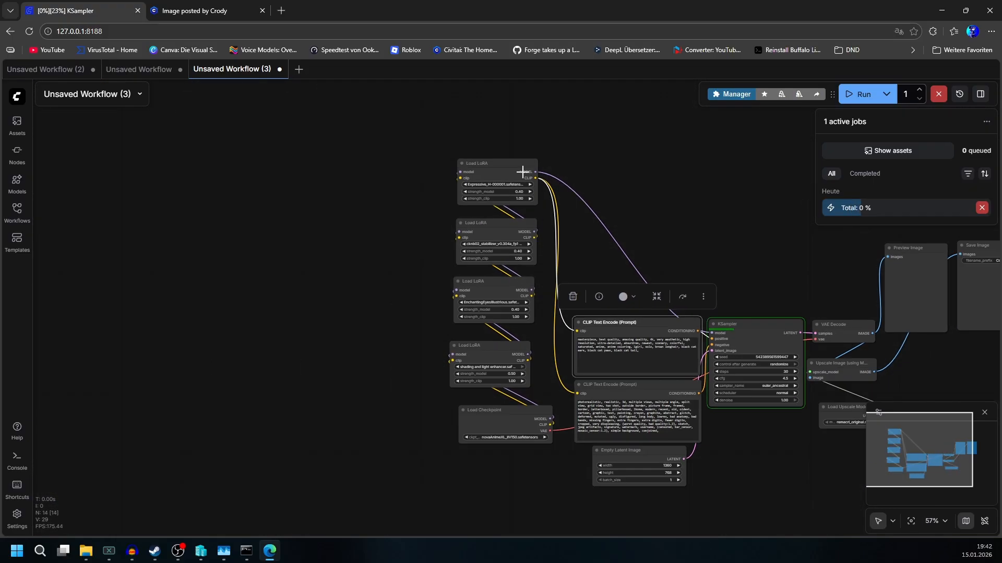
pyautogui.scroll(5, 553, 174)
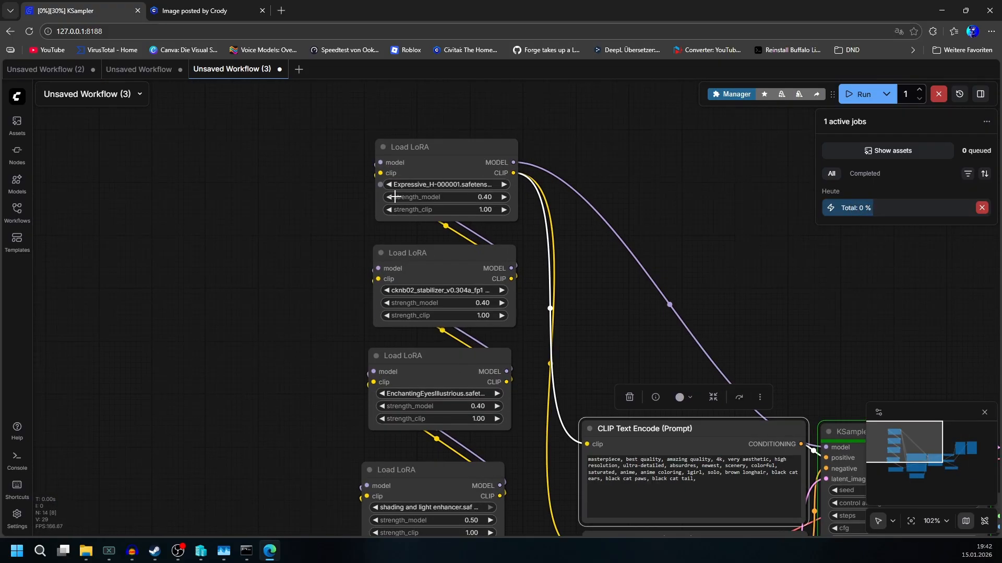
pyautogui.scroll(5, 738, 286)
pyautogui.moveTo(739, 287); pyautogui.dragTo(289, 145)
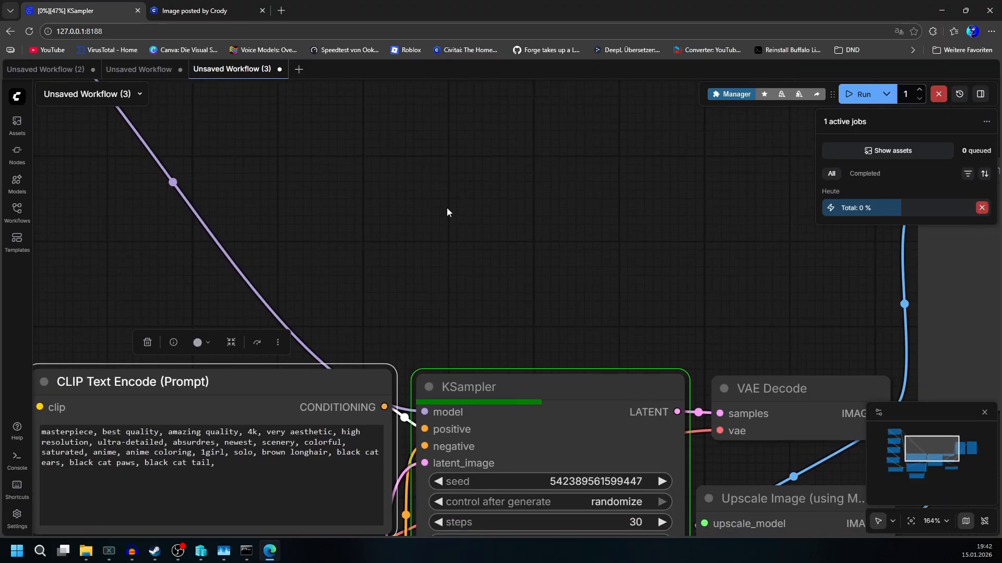
pyautogui.moveTo(739, 312); pyautogui.dragTo(225, 317)
pyautogui.scroll(1, 292, 315)
# Step: Zoom in to inspect the generated image in the preview node
pyautogui.moveTo(291, 315); pyautogui.dragTo(1, 225)
pyautogui.scroll(10, 214, 356)
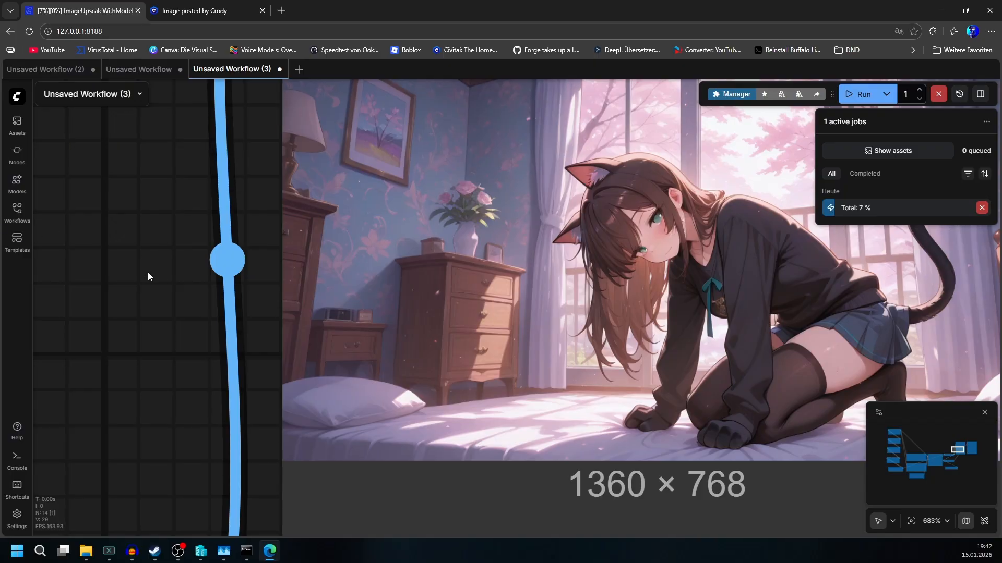
pyautogui.moveTo(147, 274); pyautogui.dragTo(1, 306)
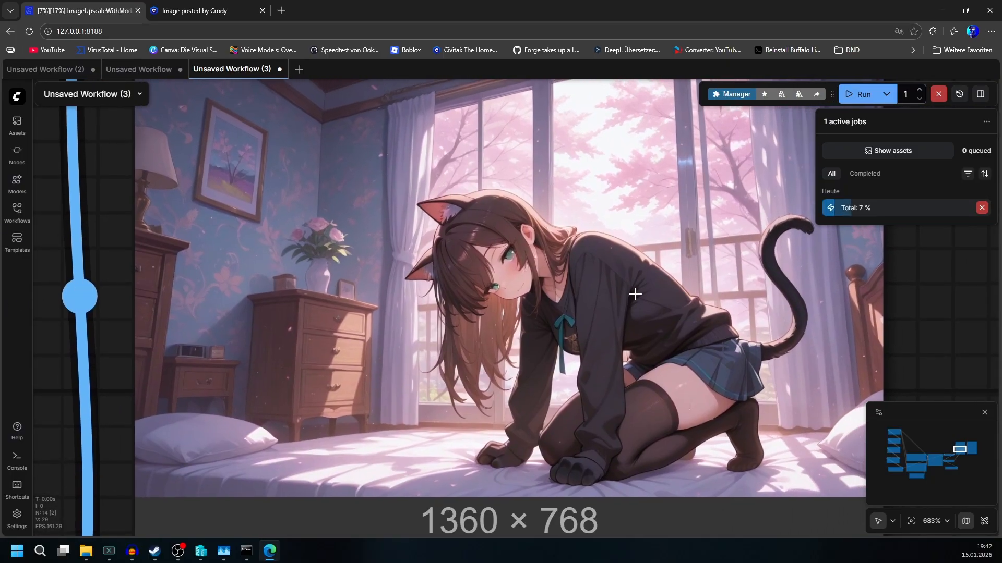
pyautogui.scroll(-7, 563, 332)
pyautogui.scroll(-5, 564, 332)
pyautogui.scroll(10, 653, 308)
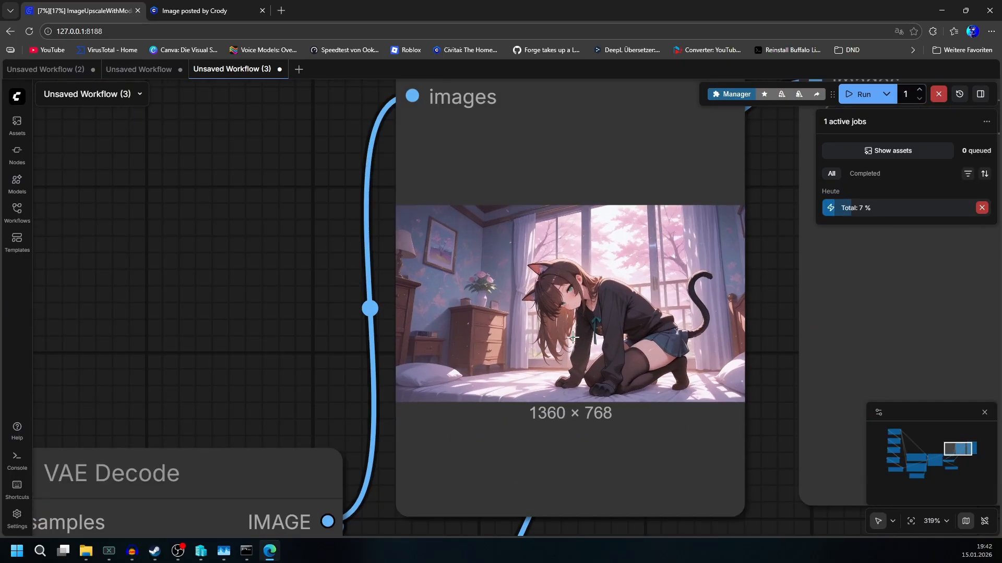
pyautogui.scroll(5, 537, 288)
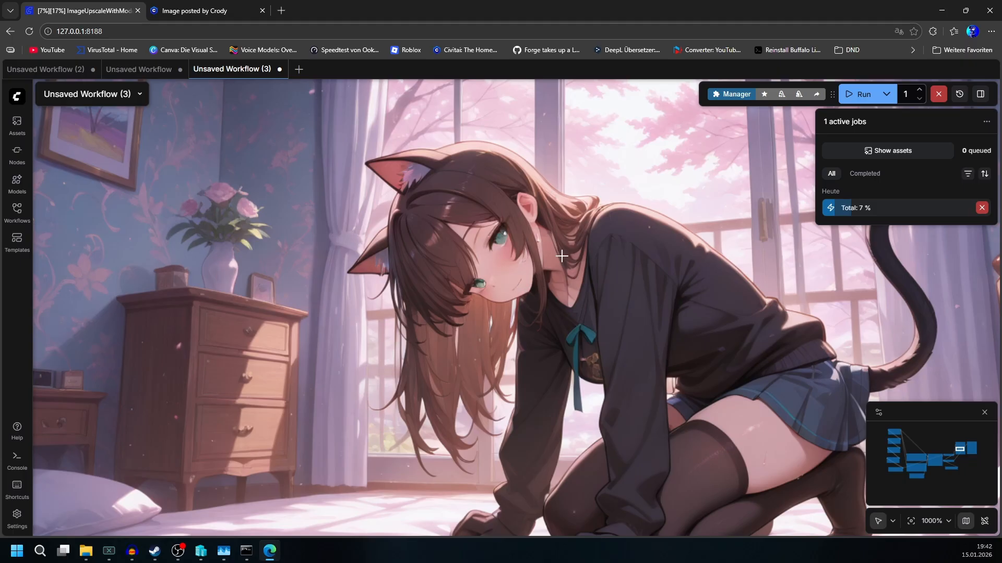
pyautogui.scroll(-12, 631, 358)
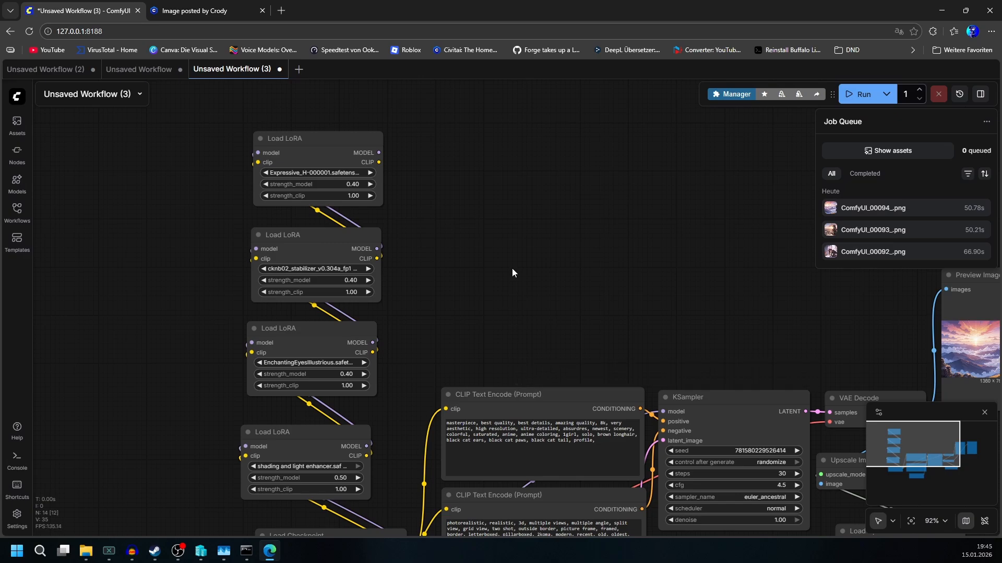
# Step: Open a new browser tab in a separate, smaller Edge window
pyautogui.moveTo(444, 4); pyautogui.dragTo(592, 240)
pyautogui.click(591, 240)
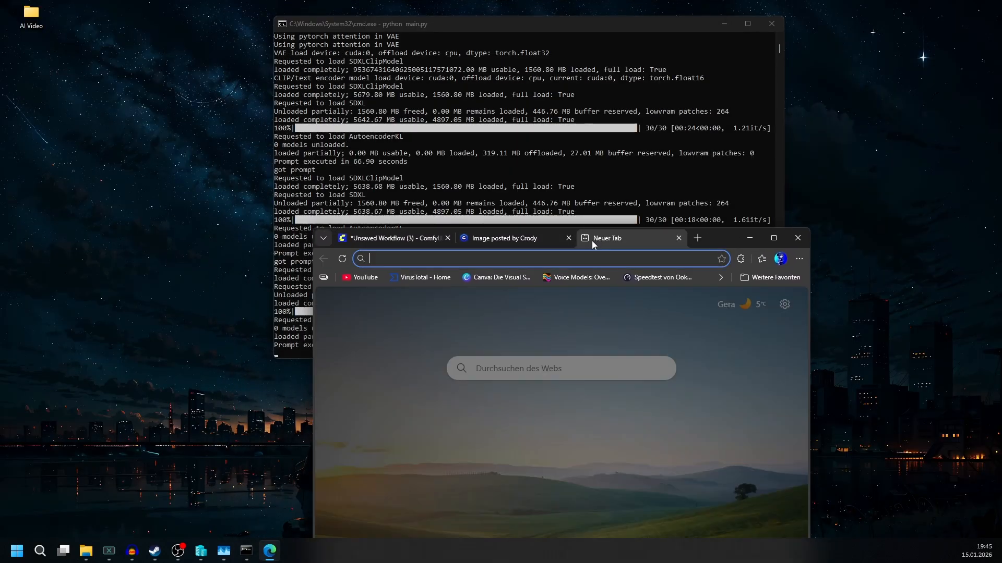